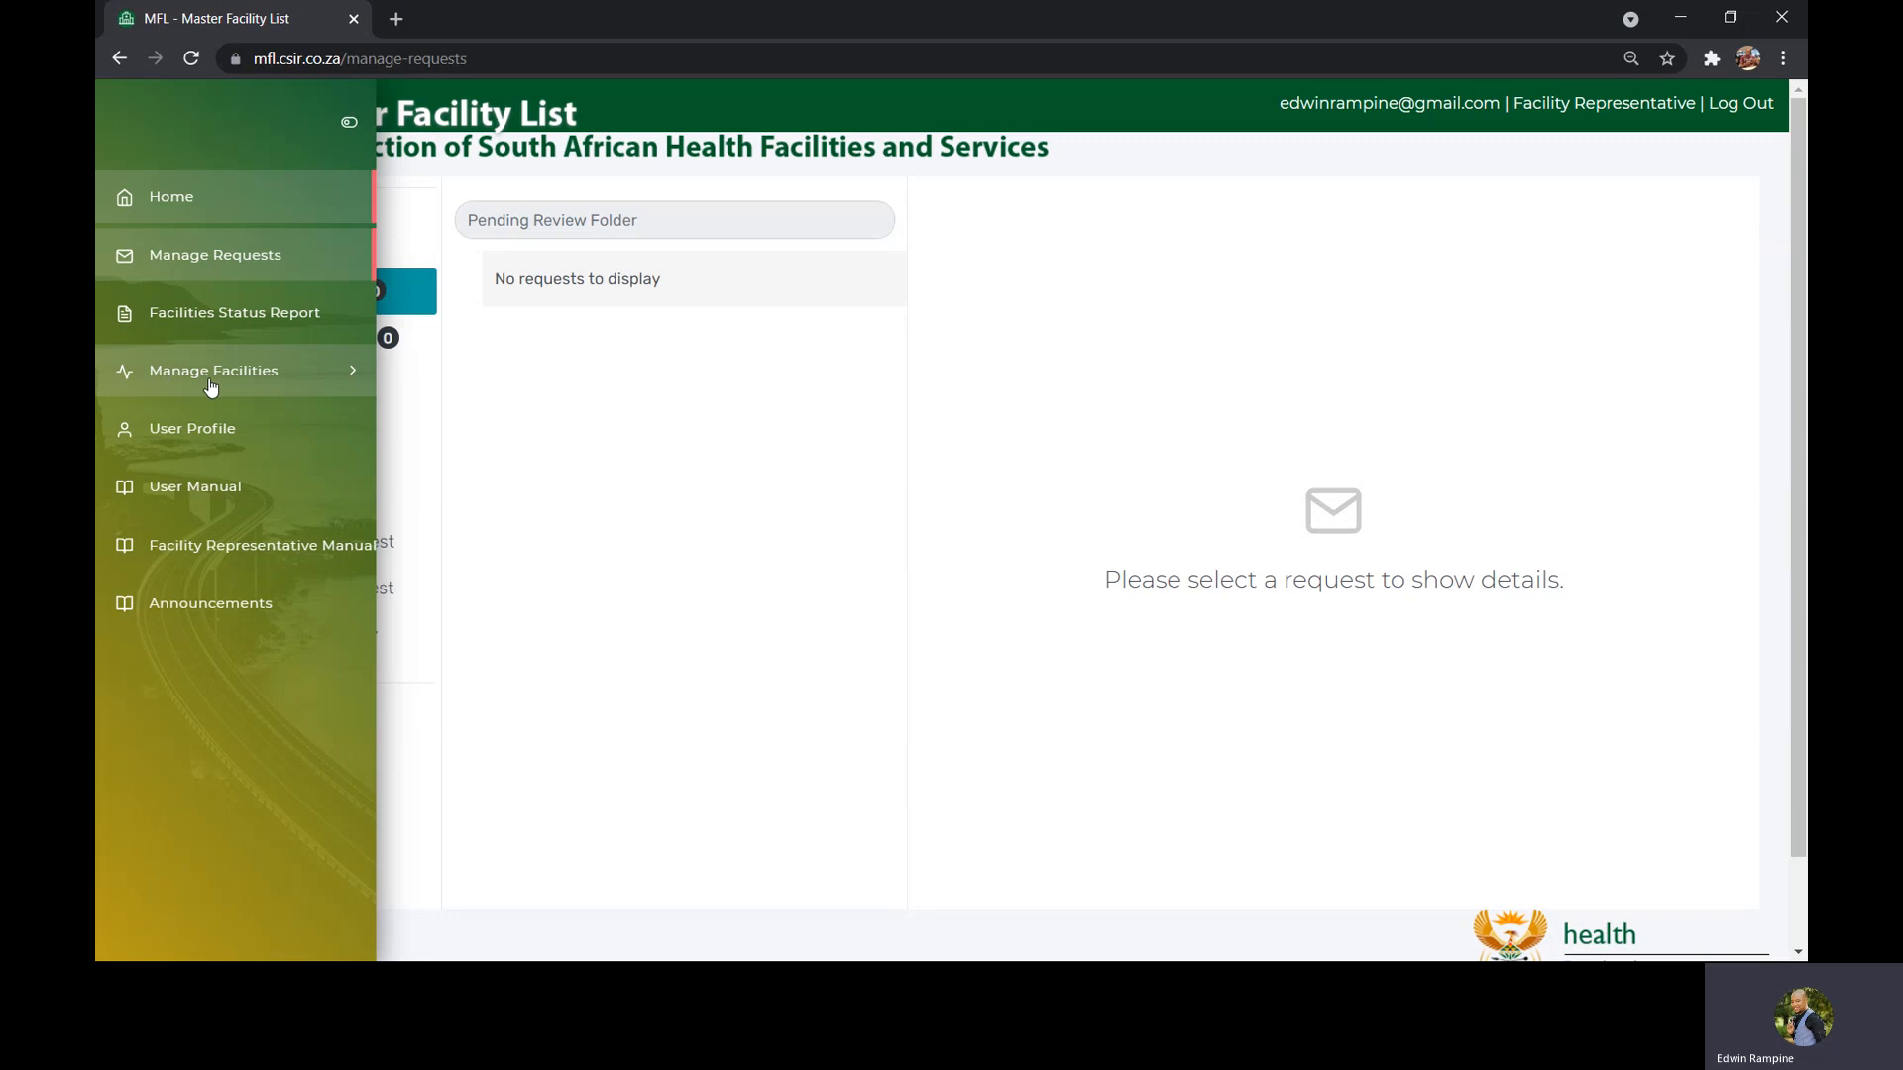
# Open the Associated Facilities page to view facilities linked to the representative
pyautogui.click(266, 388)
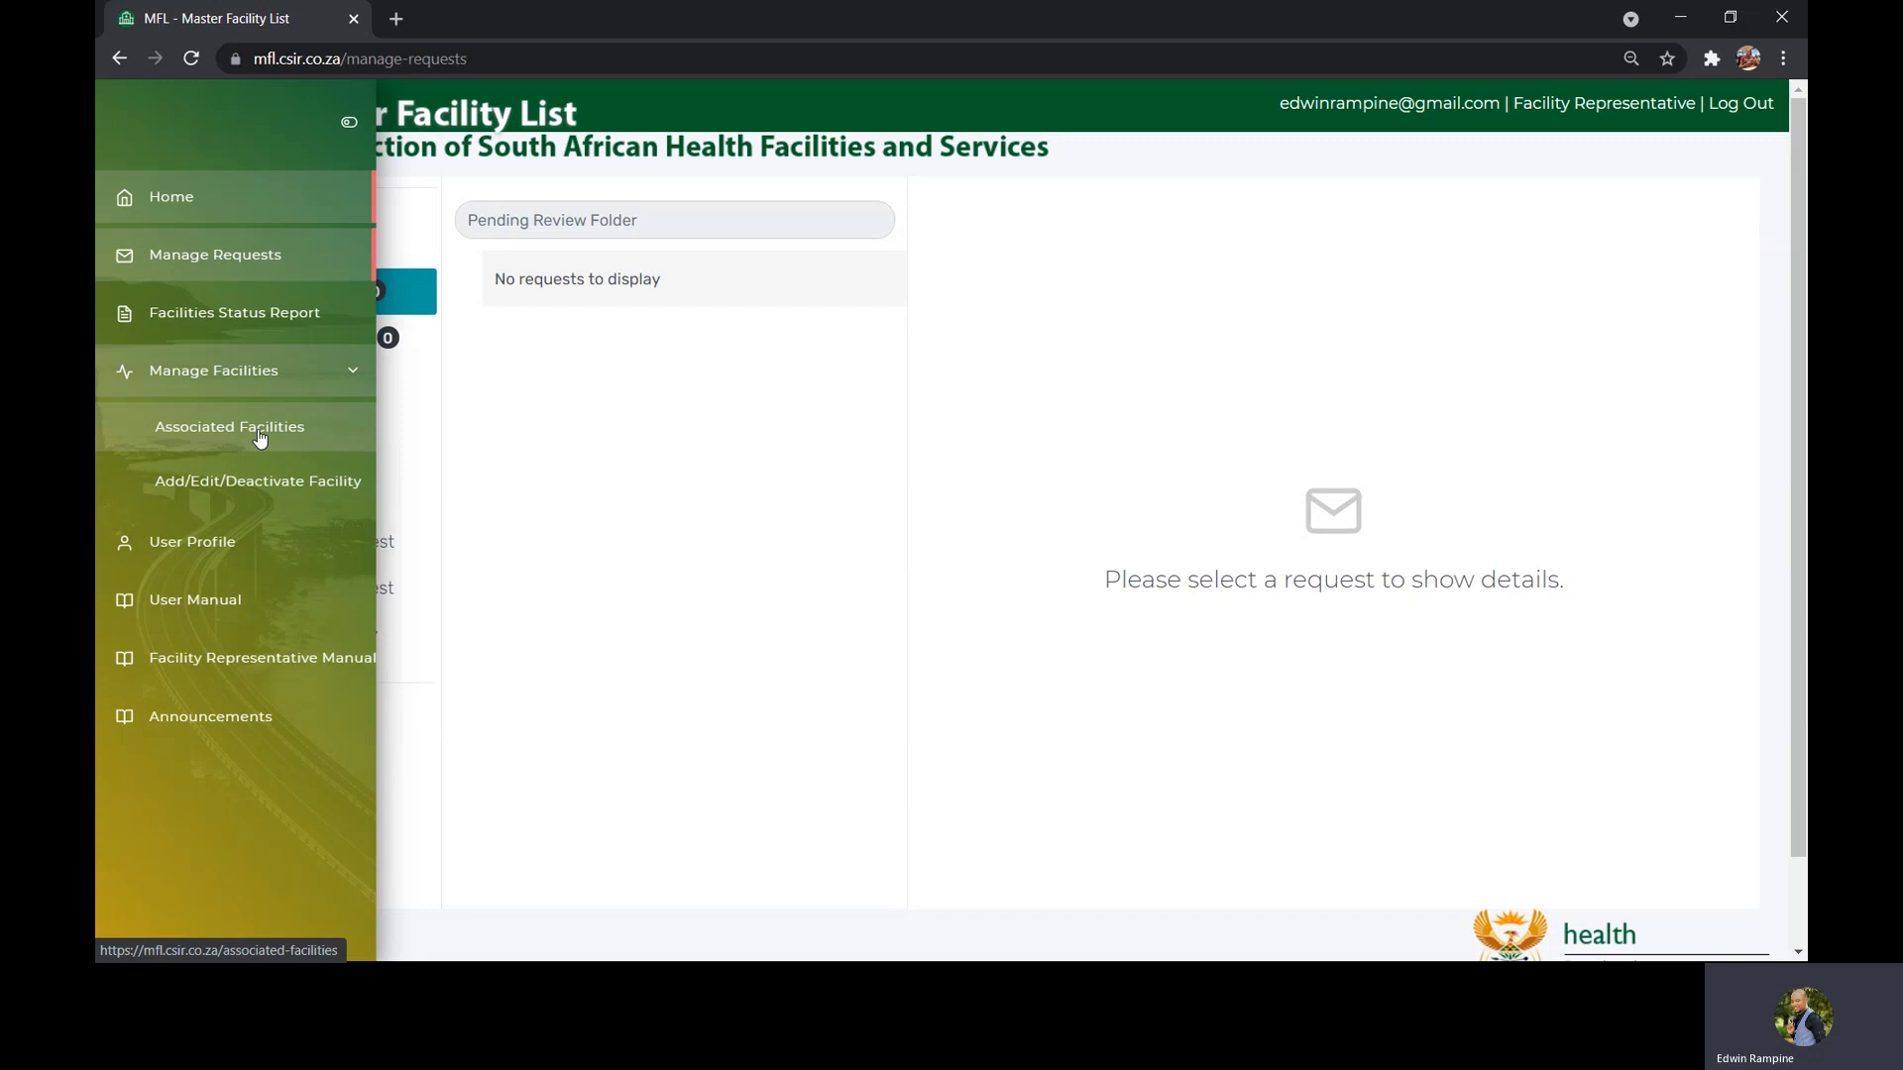
pyautogui.click(230, 443)
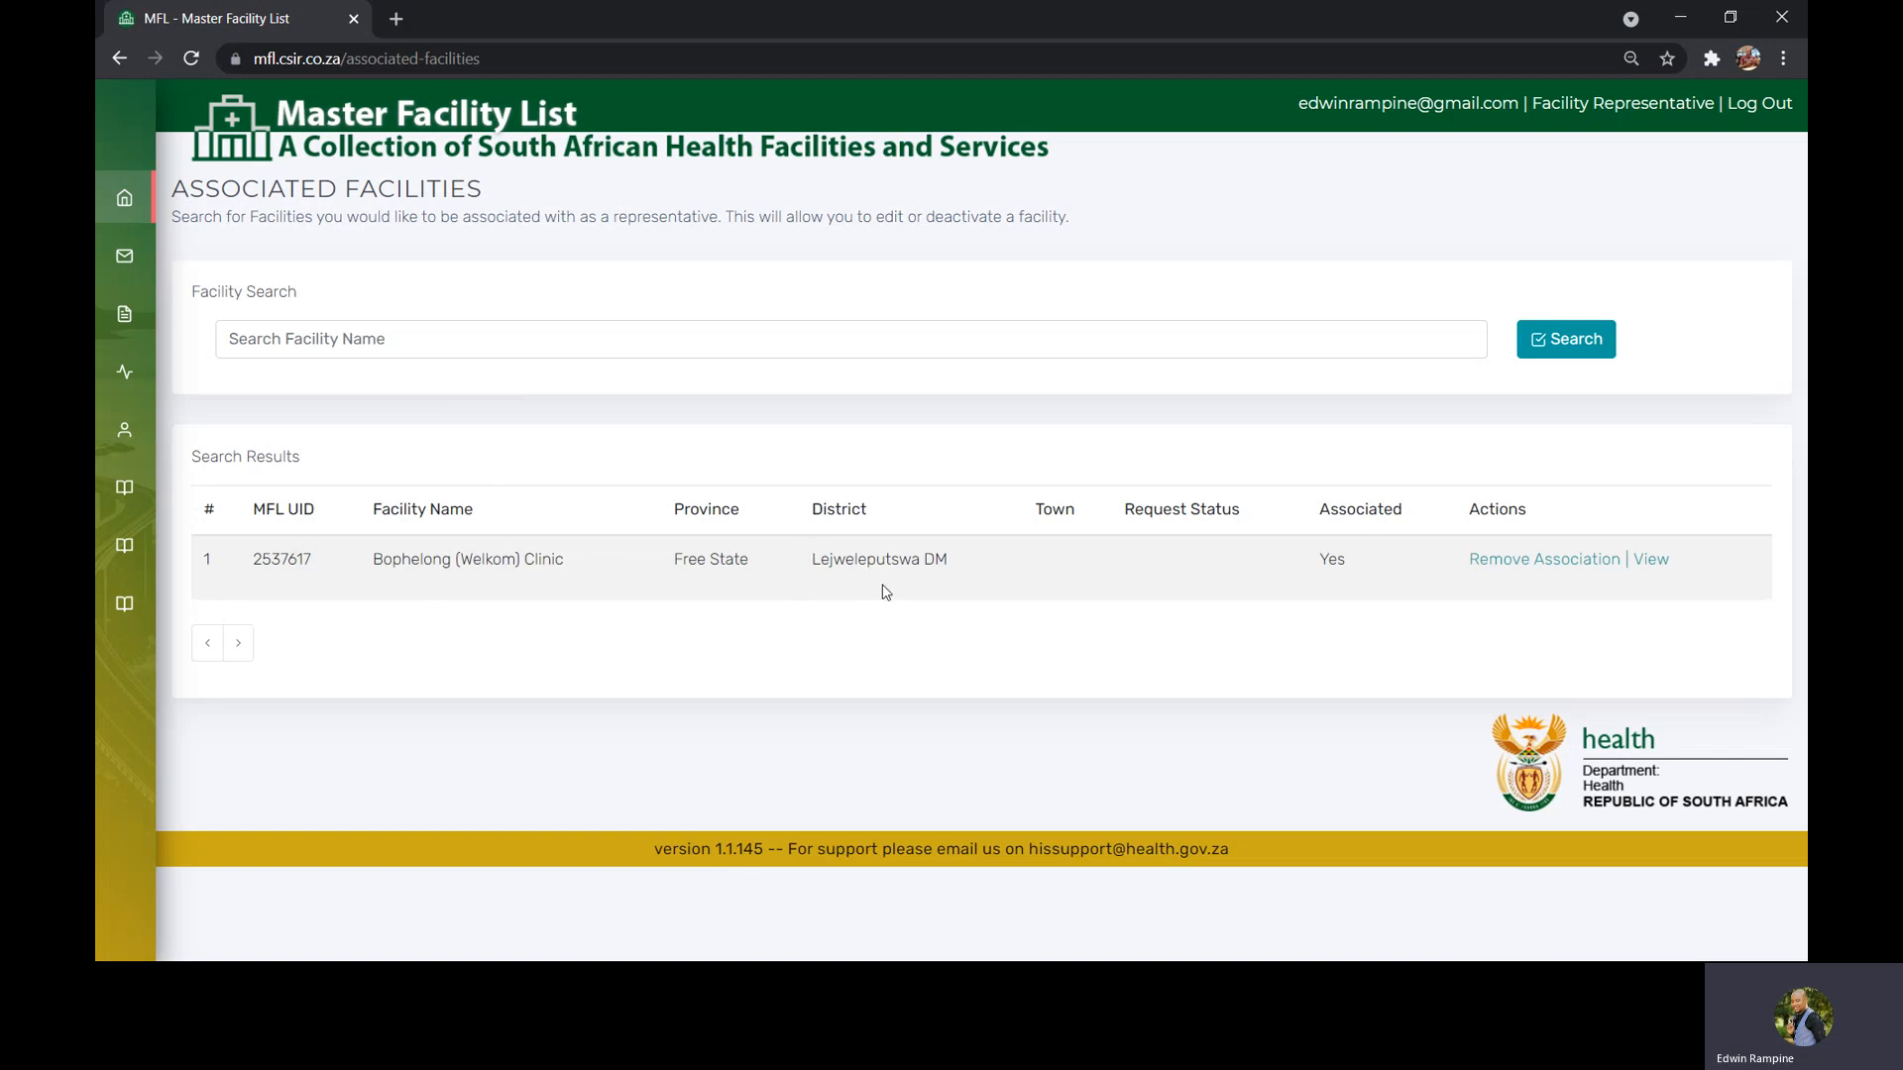
# Open the Add/Edit/Deactivate Facility page
pyautogui.moveTo(135, 377)
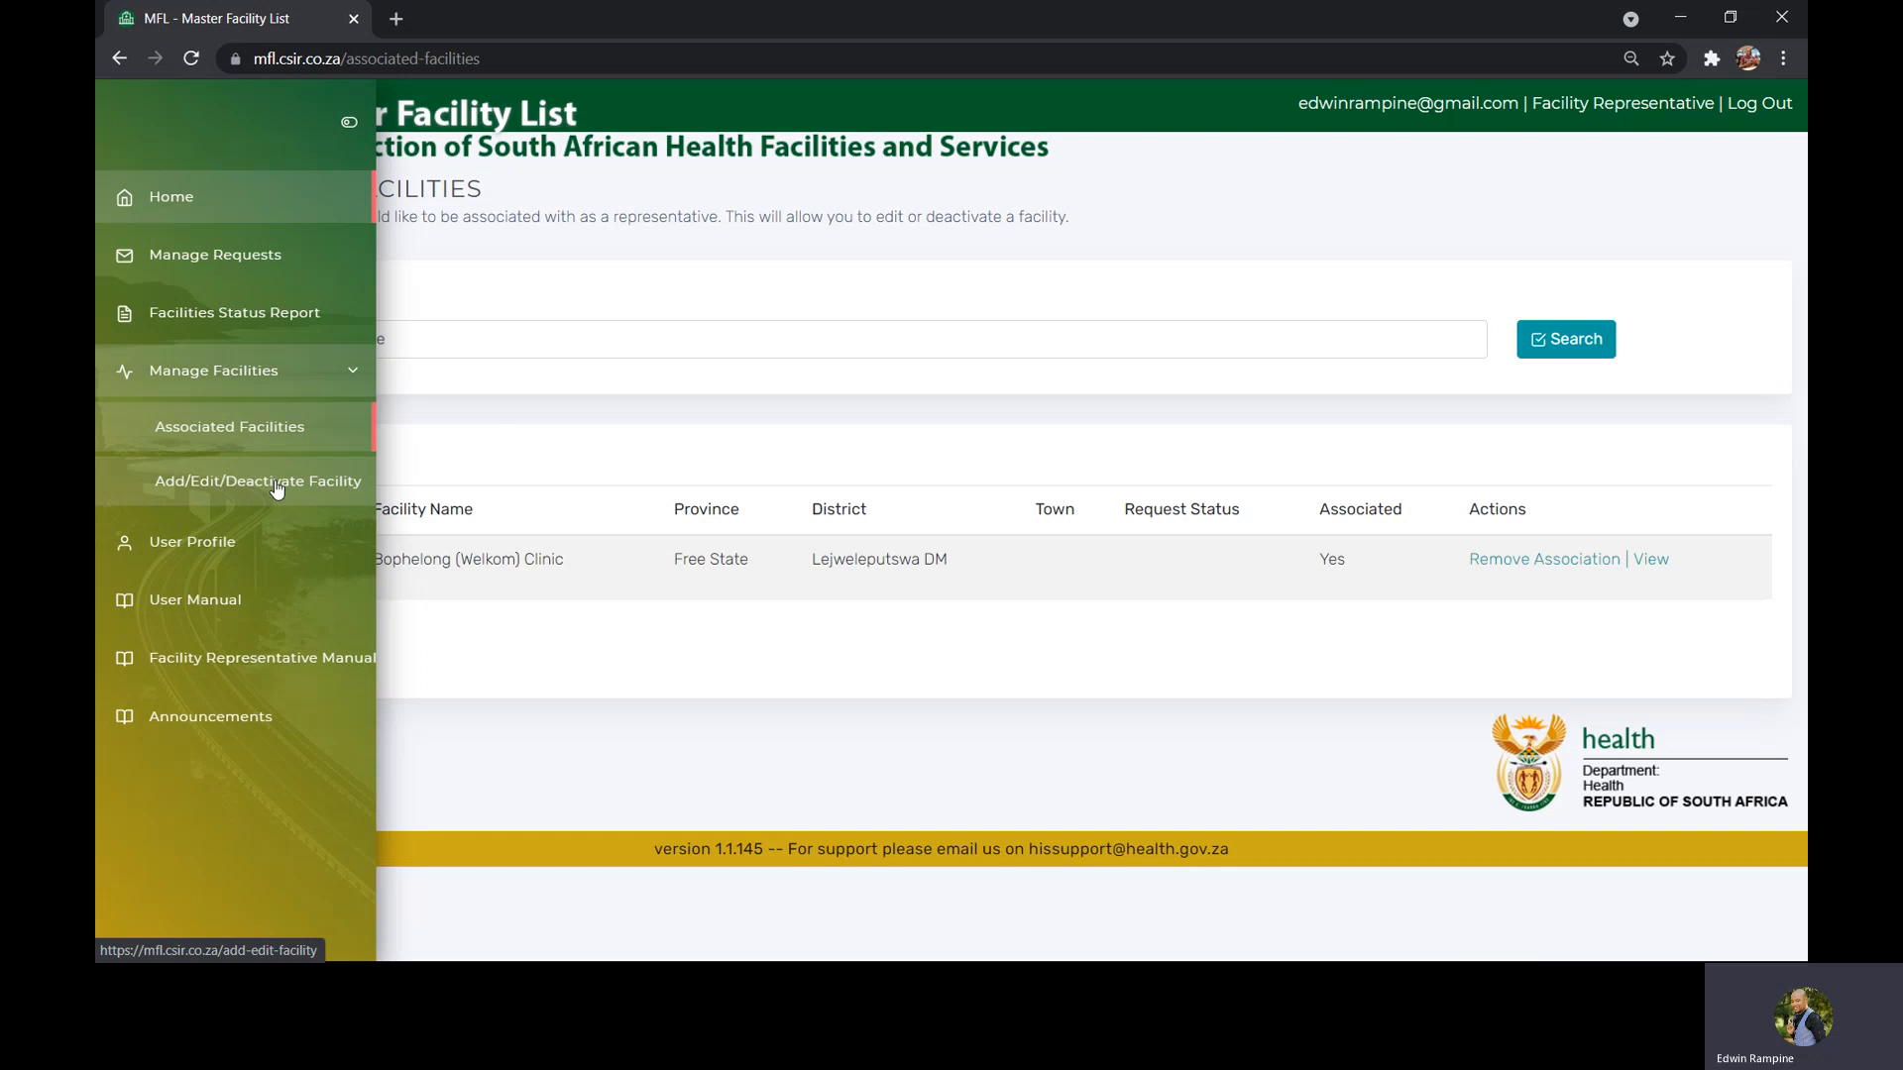
pyautogui.click(261, 484)
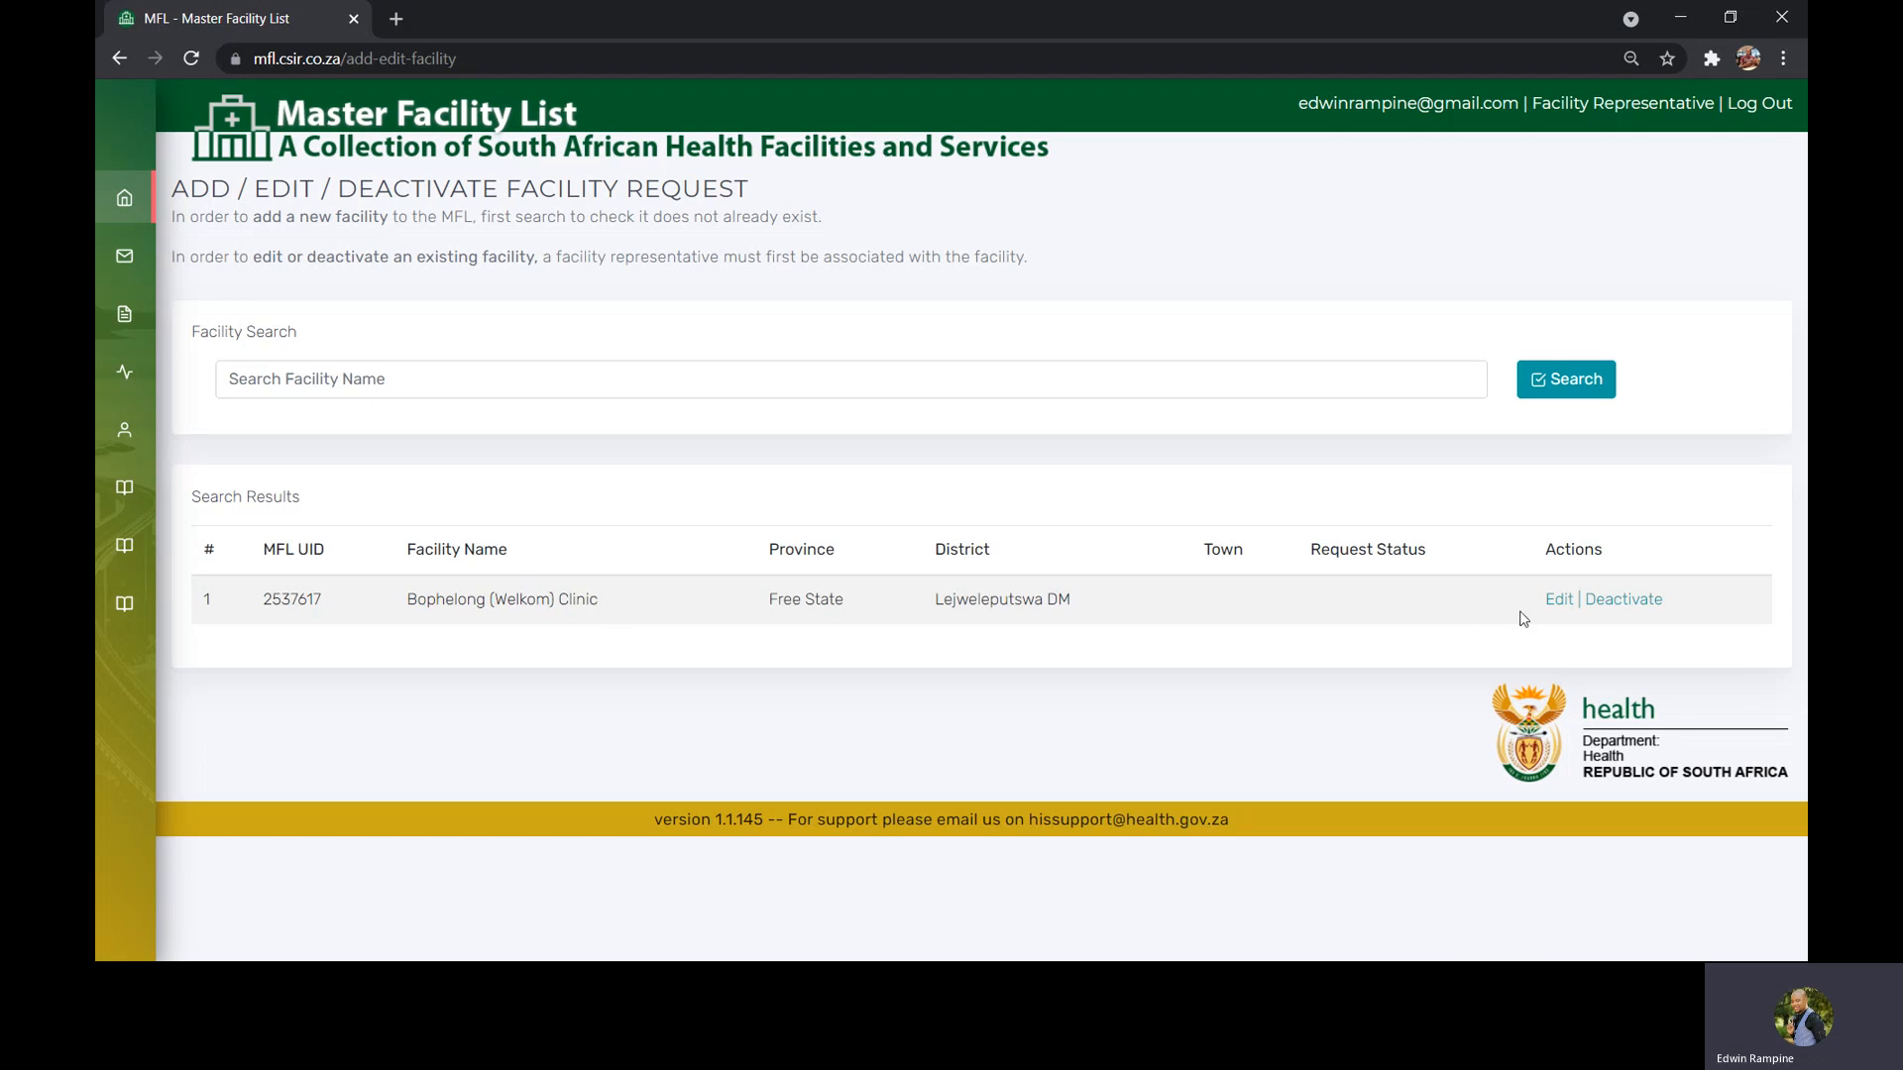
# Start deactivating the Bophelong (Welkom) Clinic and cancel the confirmation
pyautogui.click(1623, 603)
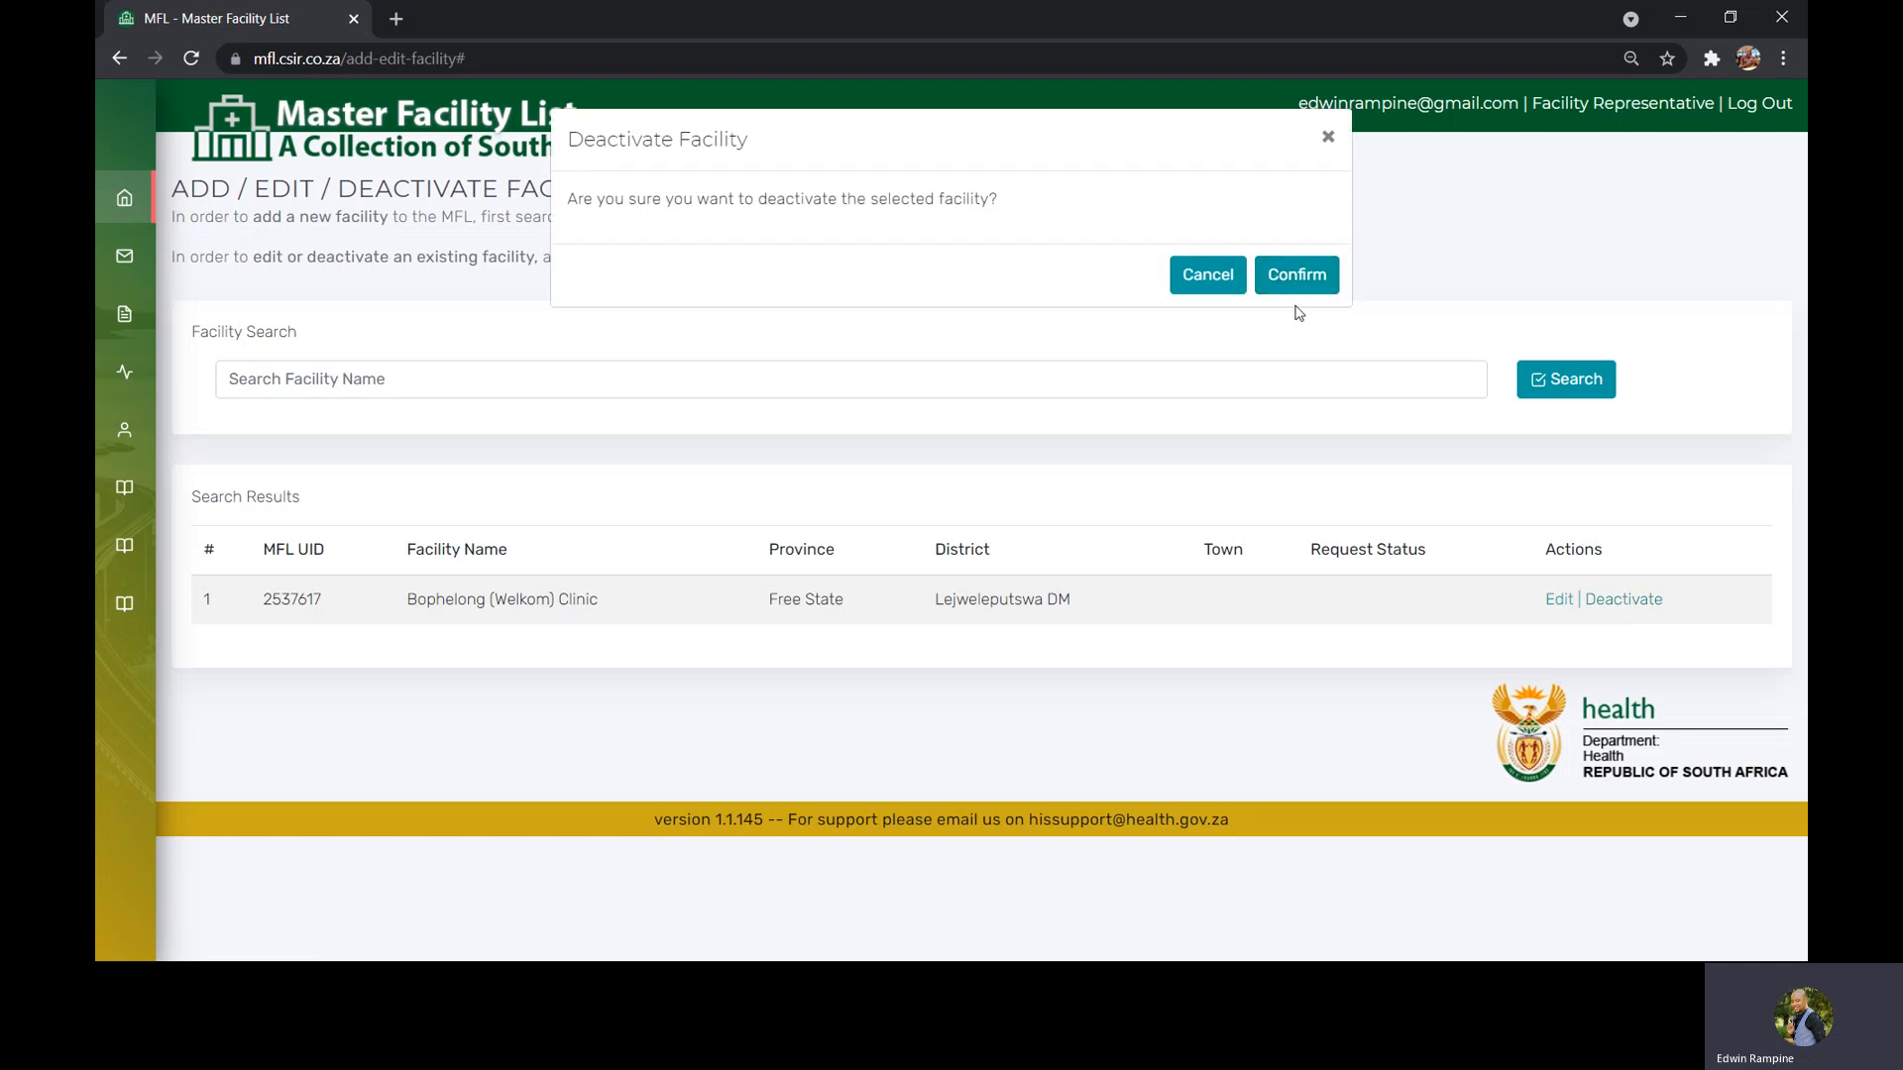
pyautogui.click(1222, 283)
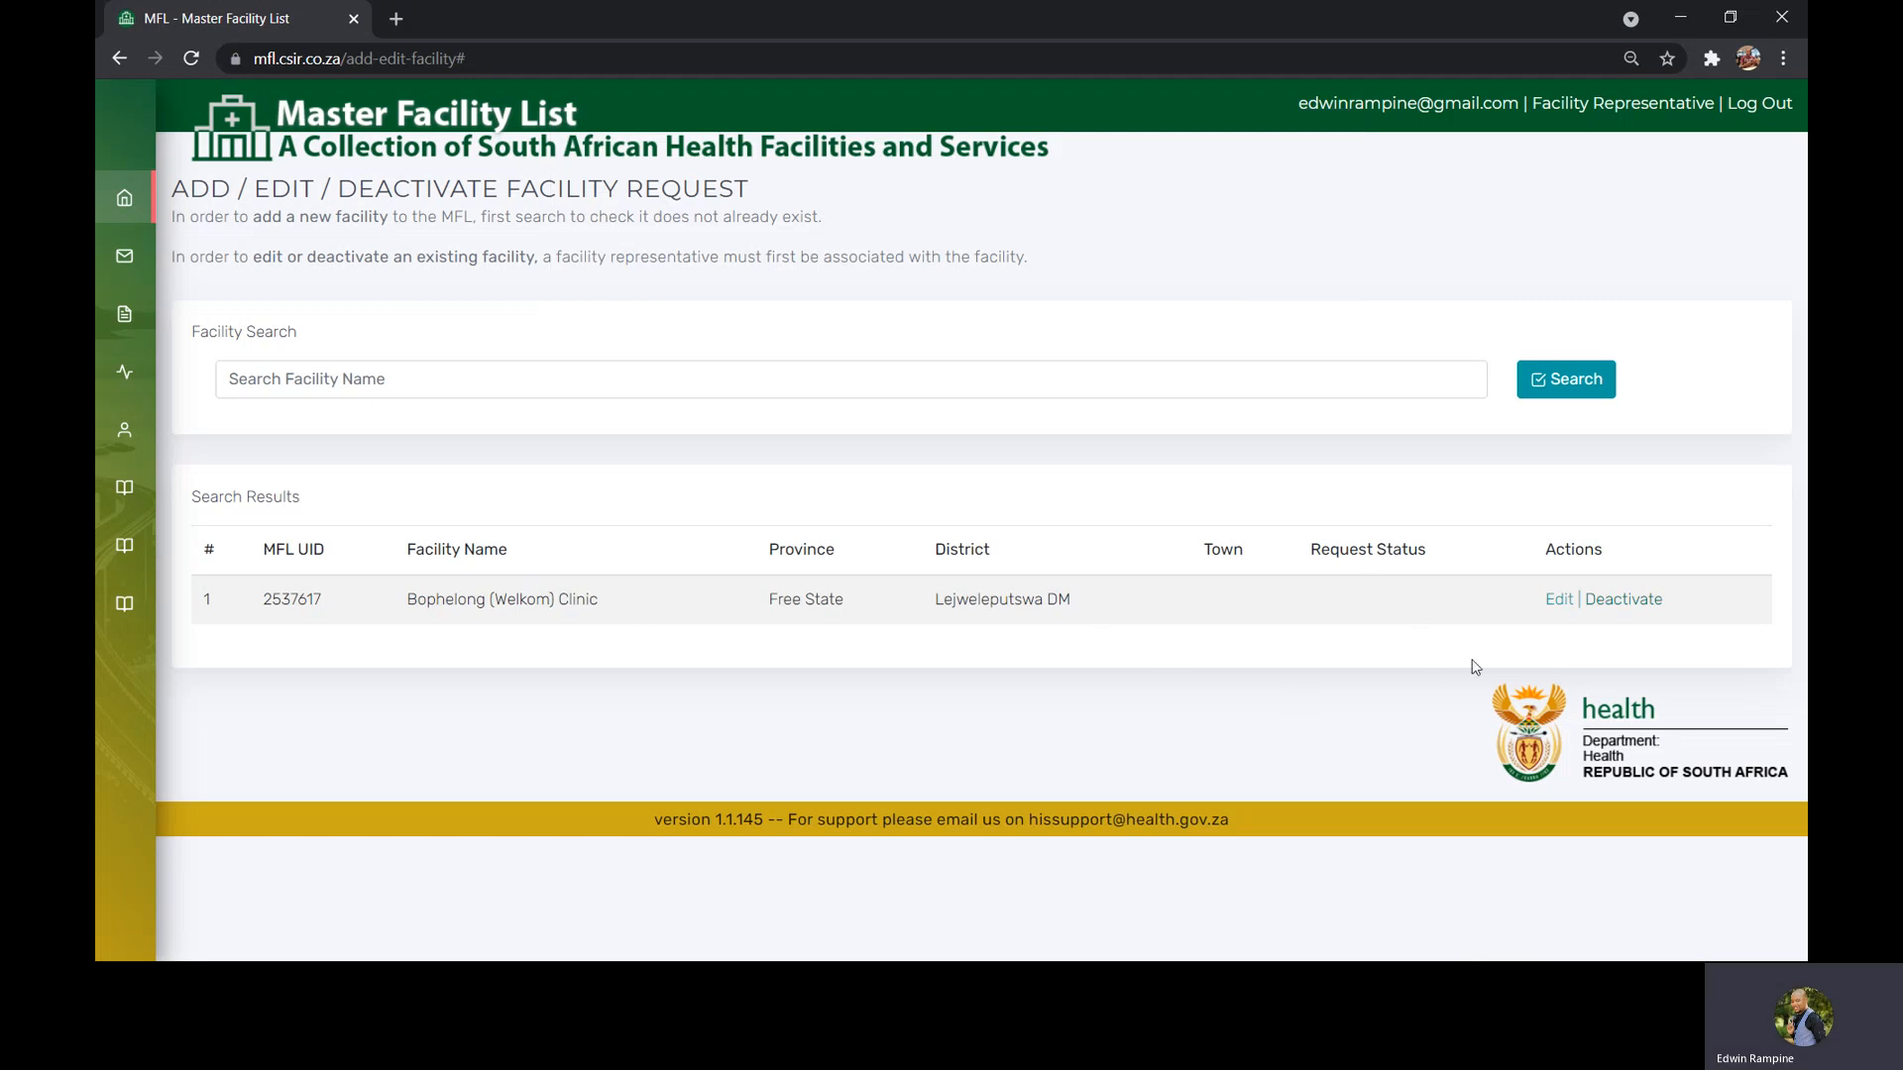
# Open the edit form for the Bophelong (Welkom) Clinic facility
pyautogui.click(1558, 600)
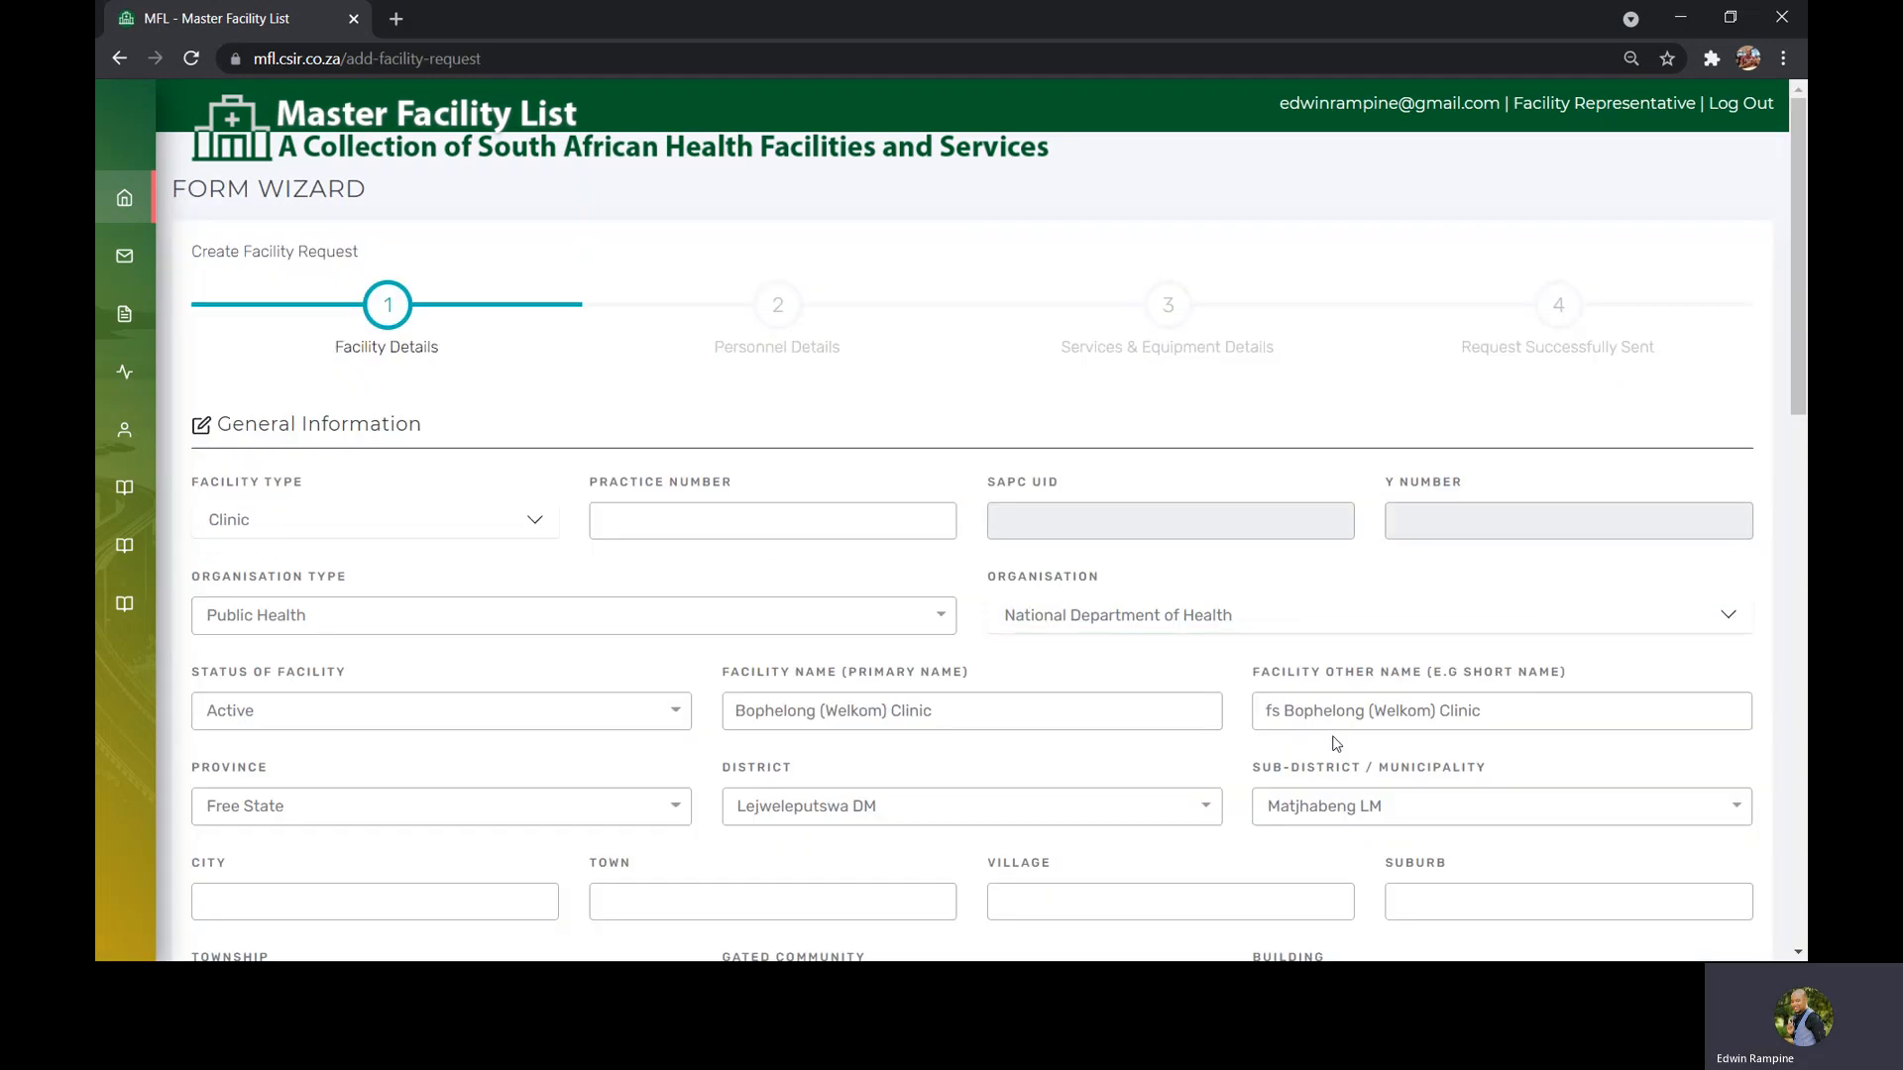
pyautogui.moveTo(1802, 305); pyautogui.dragTo(1805, 358)
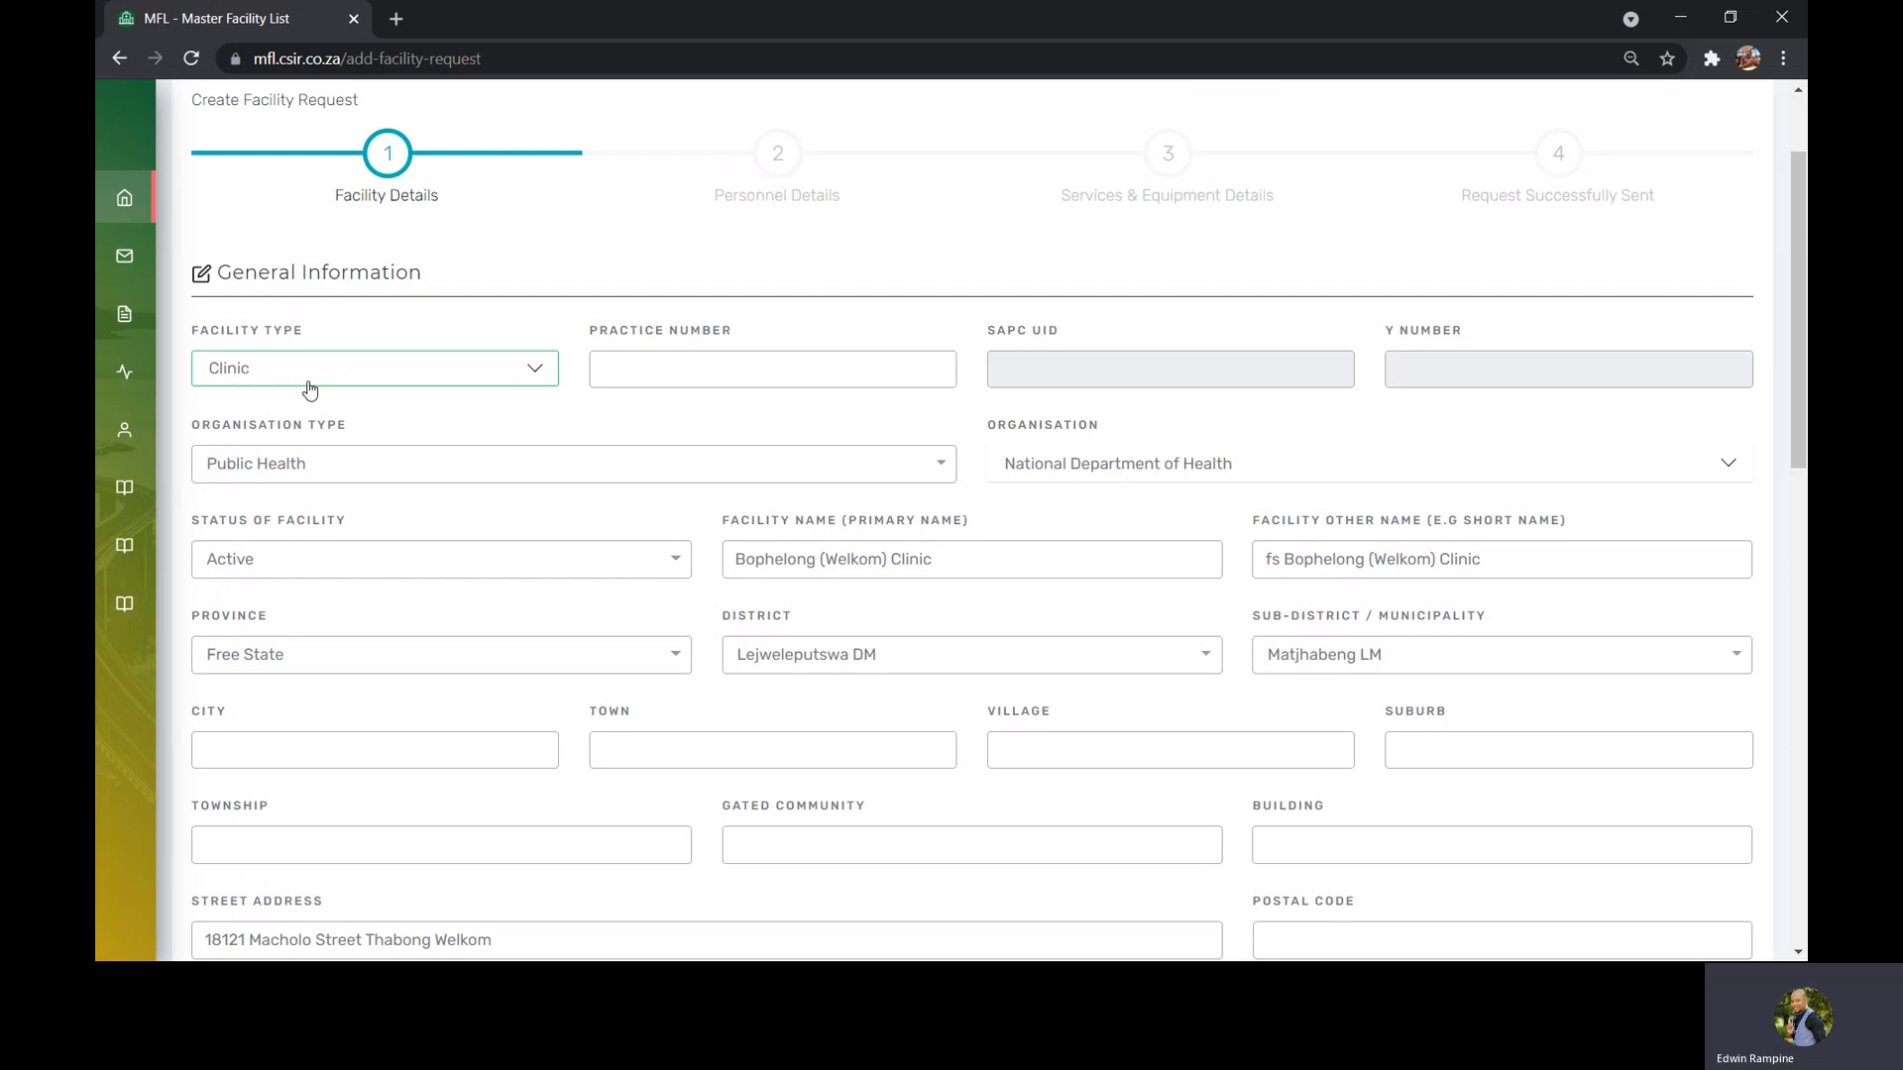
# Browse the facility type options and select Clinic
pyautogui.click(533, 373)
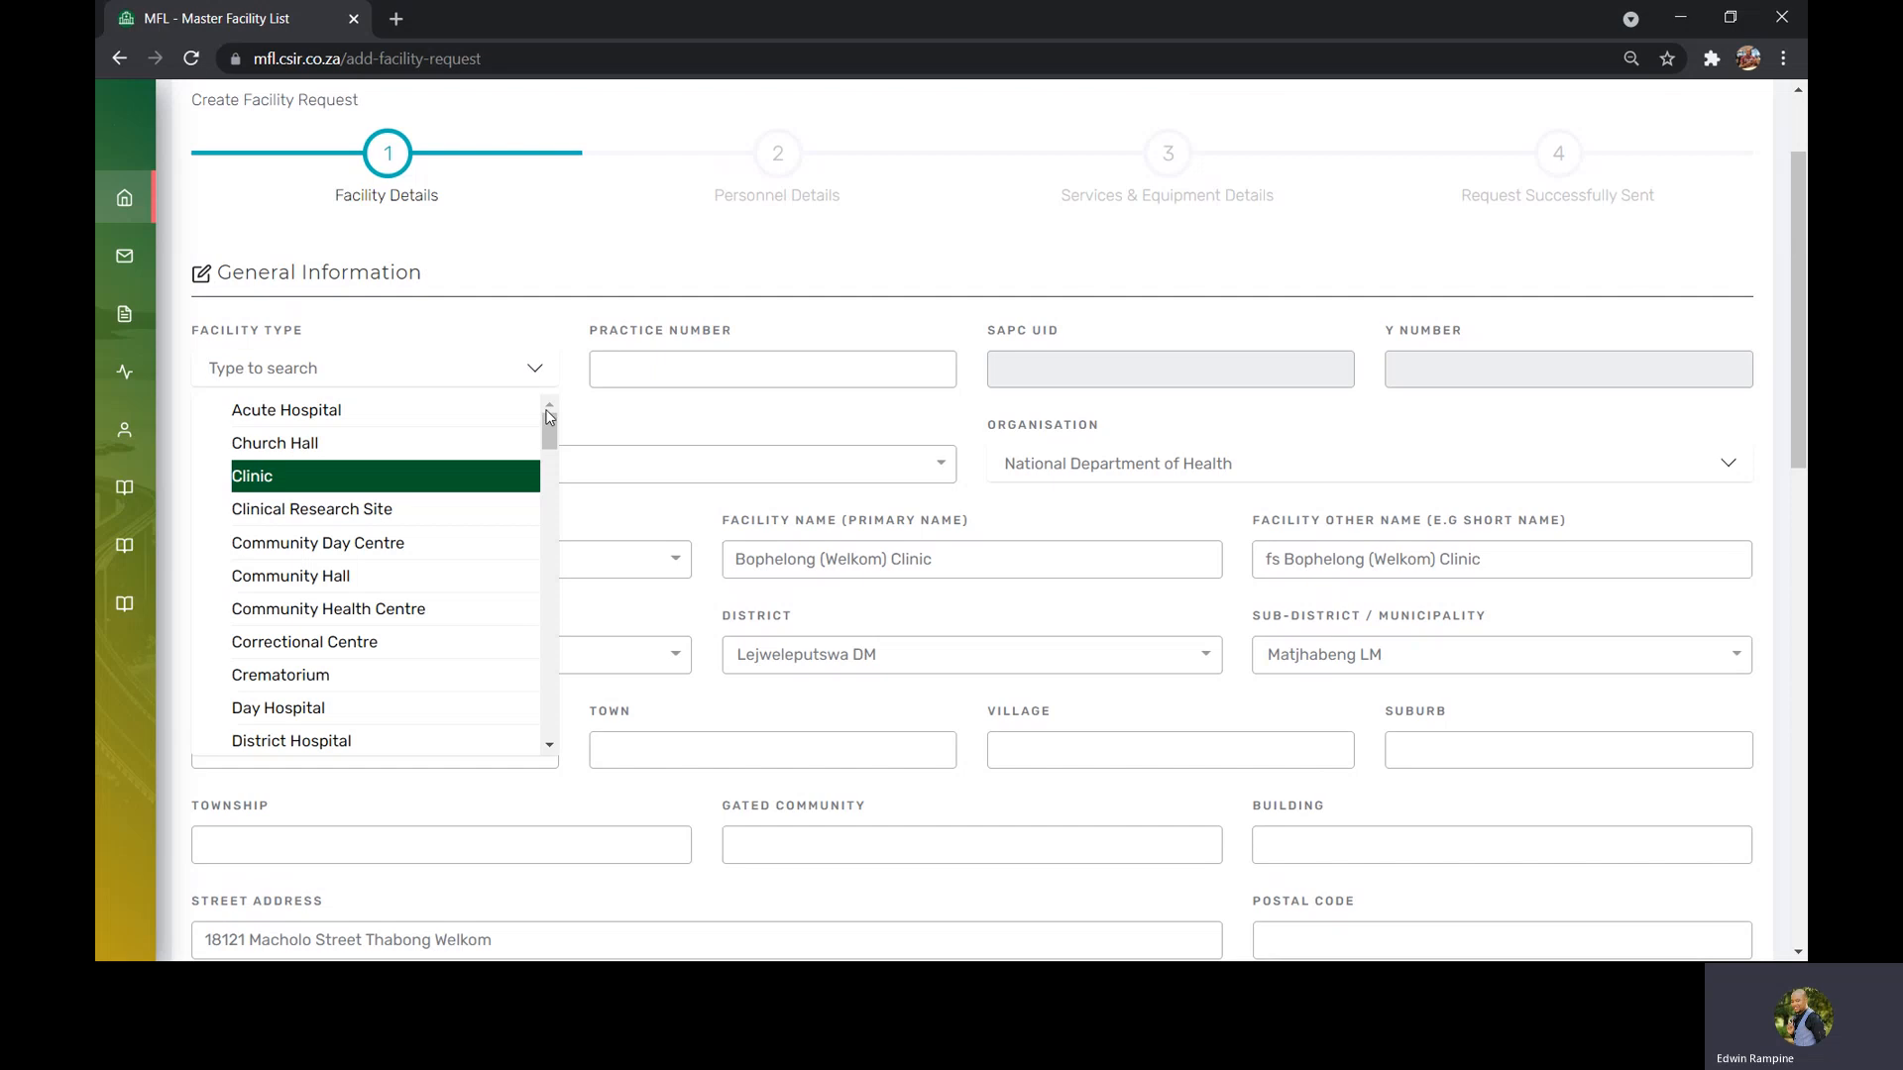
pyautogui.moveTo(551, 433)
pyautogui.mouseDown()
pyautogui.moveTo(552, 485)
pyautogui.moveTo(554, 439)
pyautogui.mouseUp()
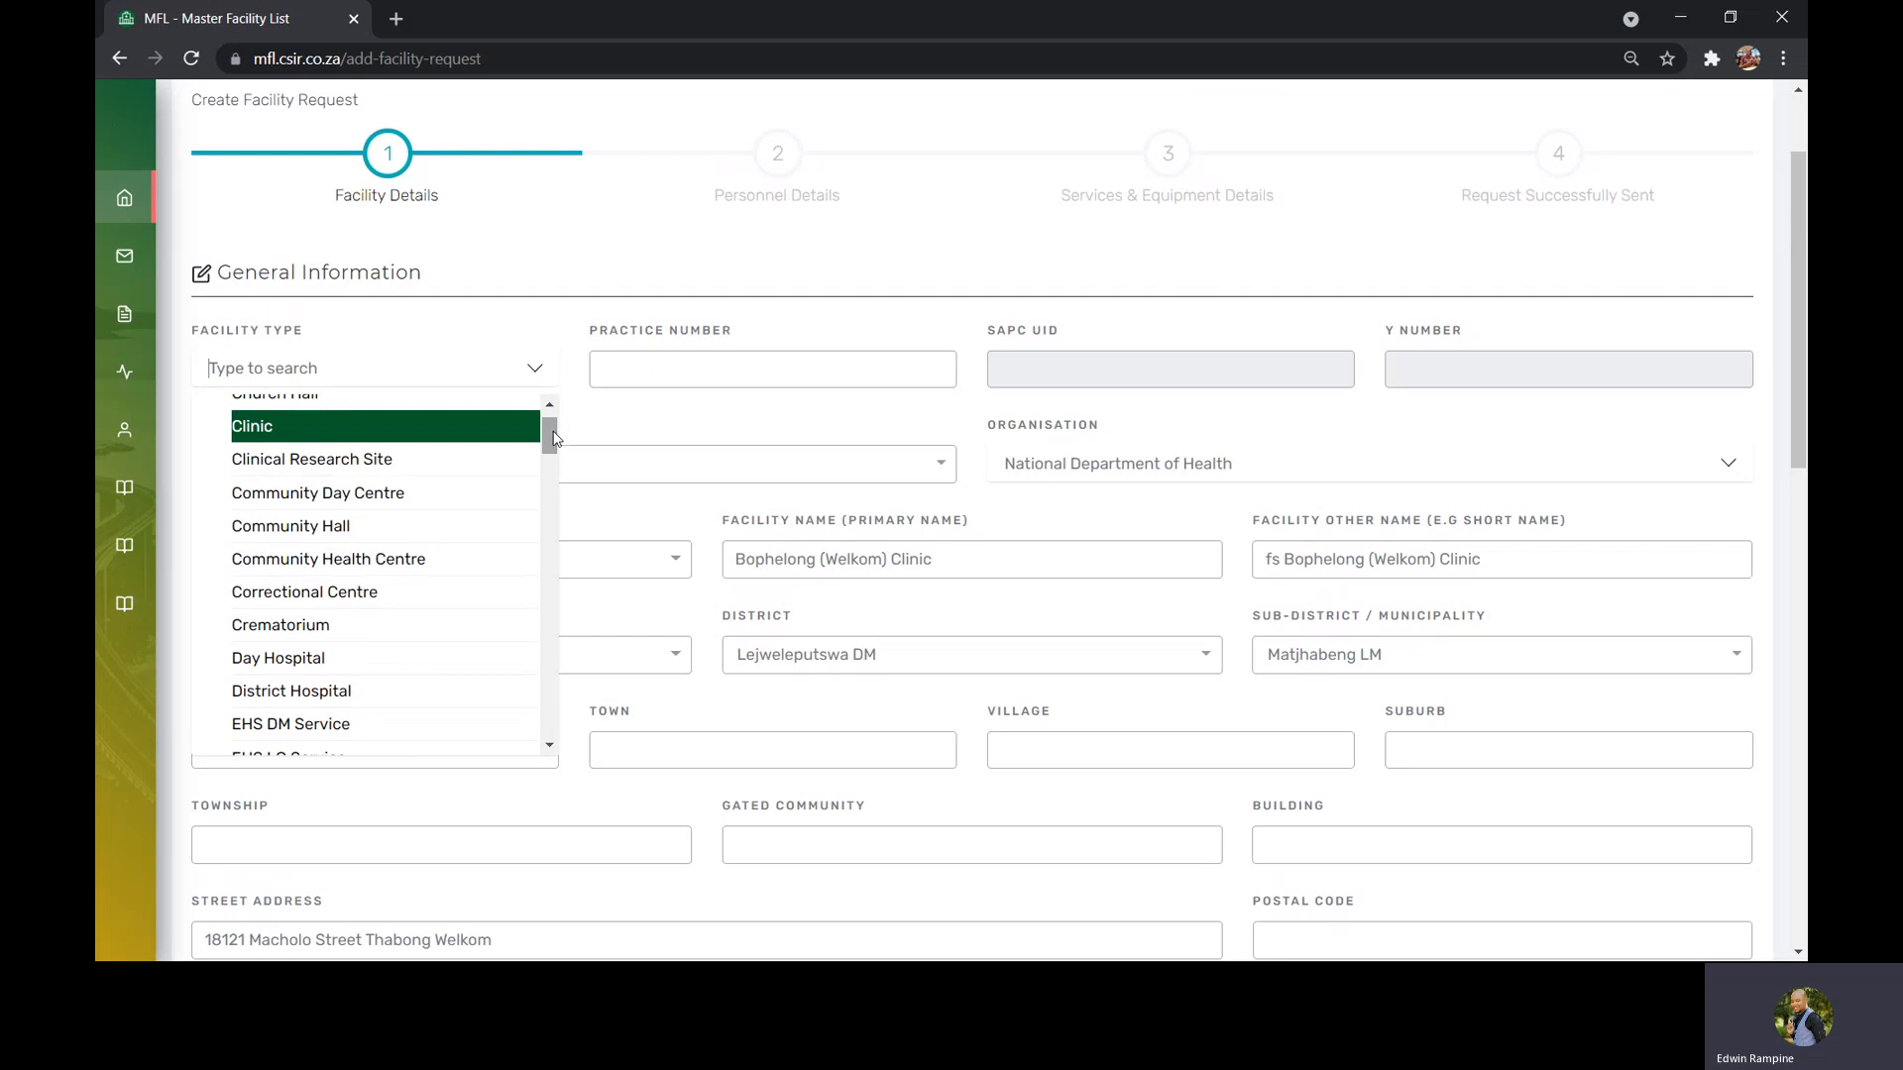
pyautogui.click(541, 433)
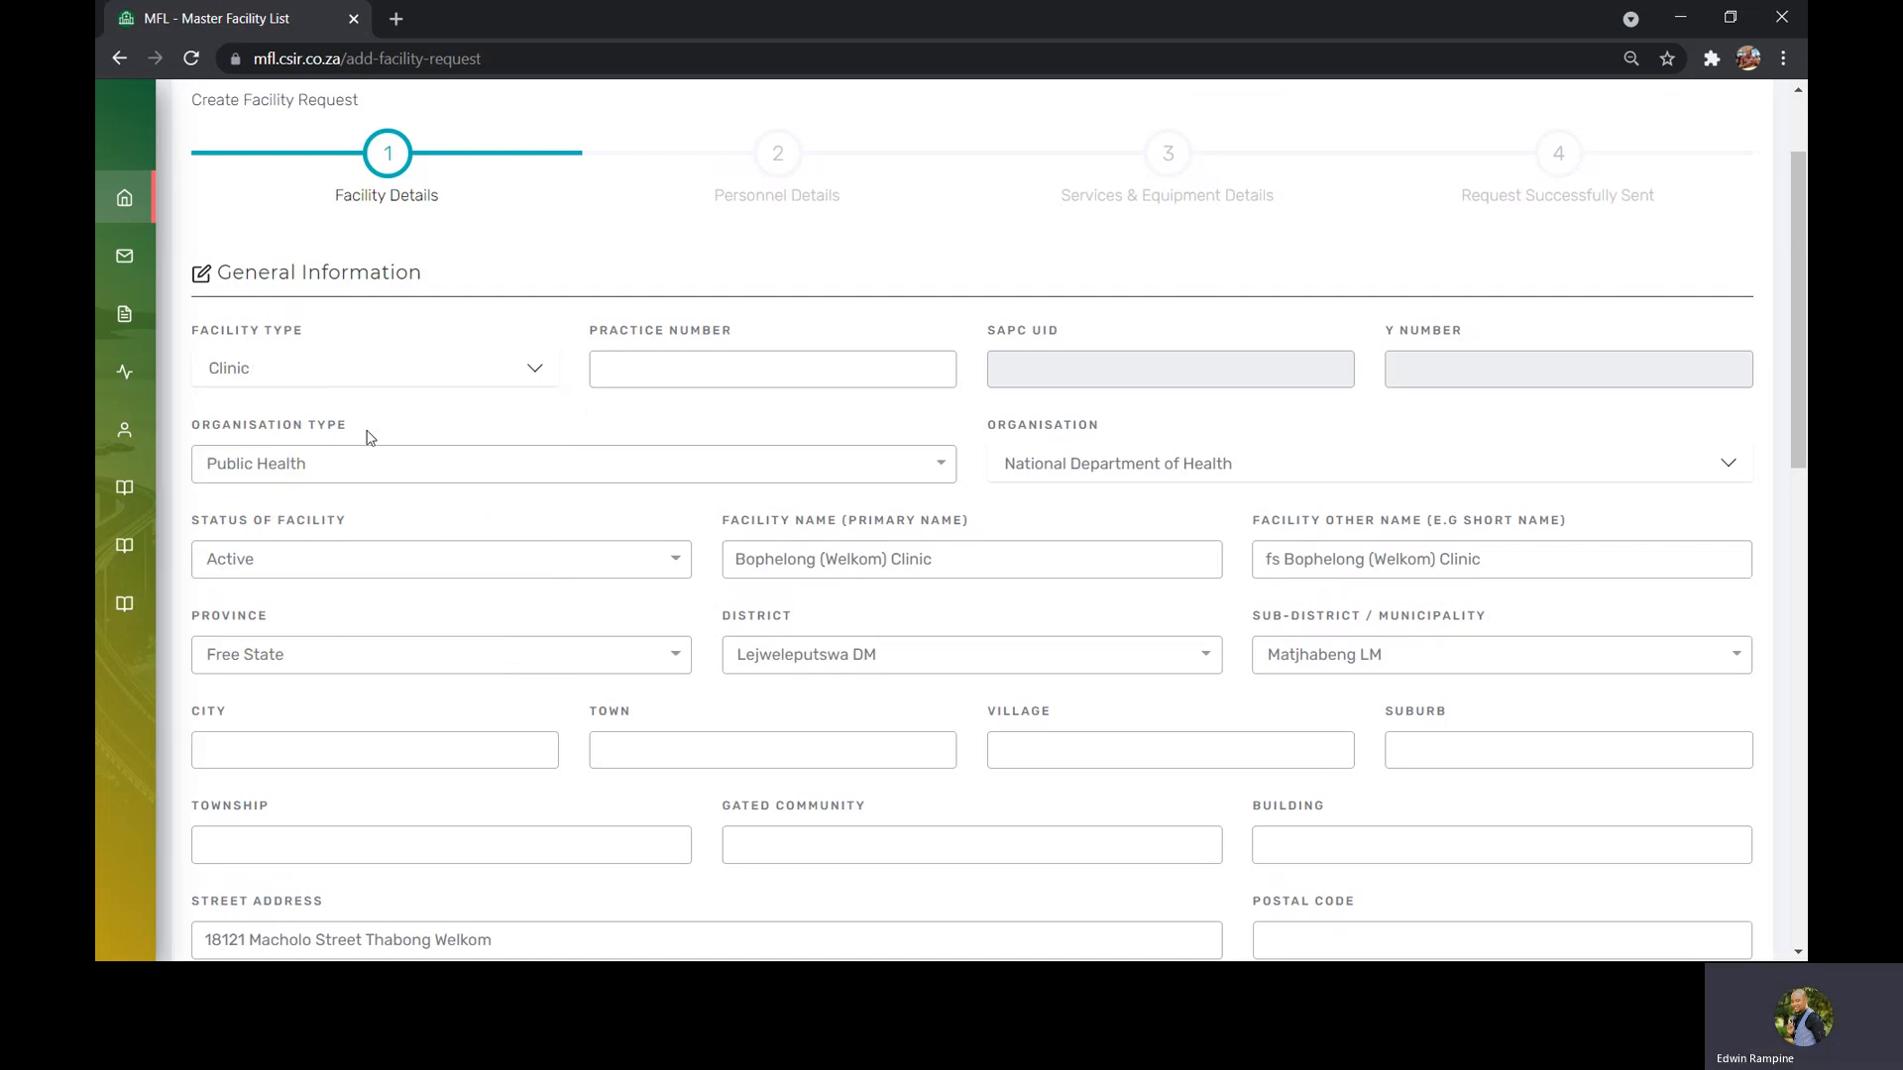
# Select Public Health as the organisation type
pyautogui.click(346, 468)
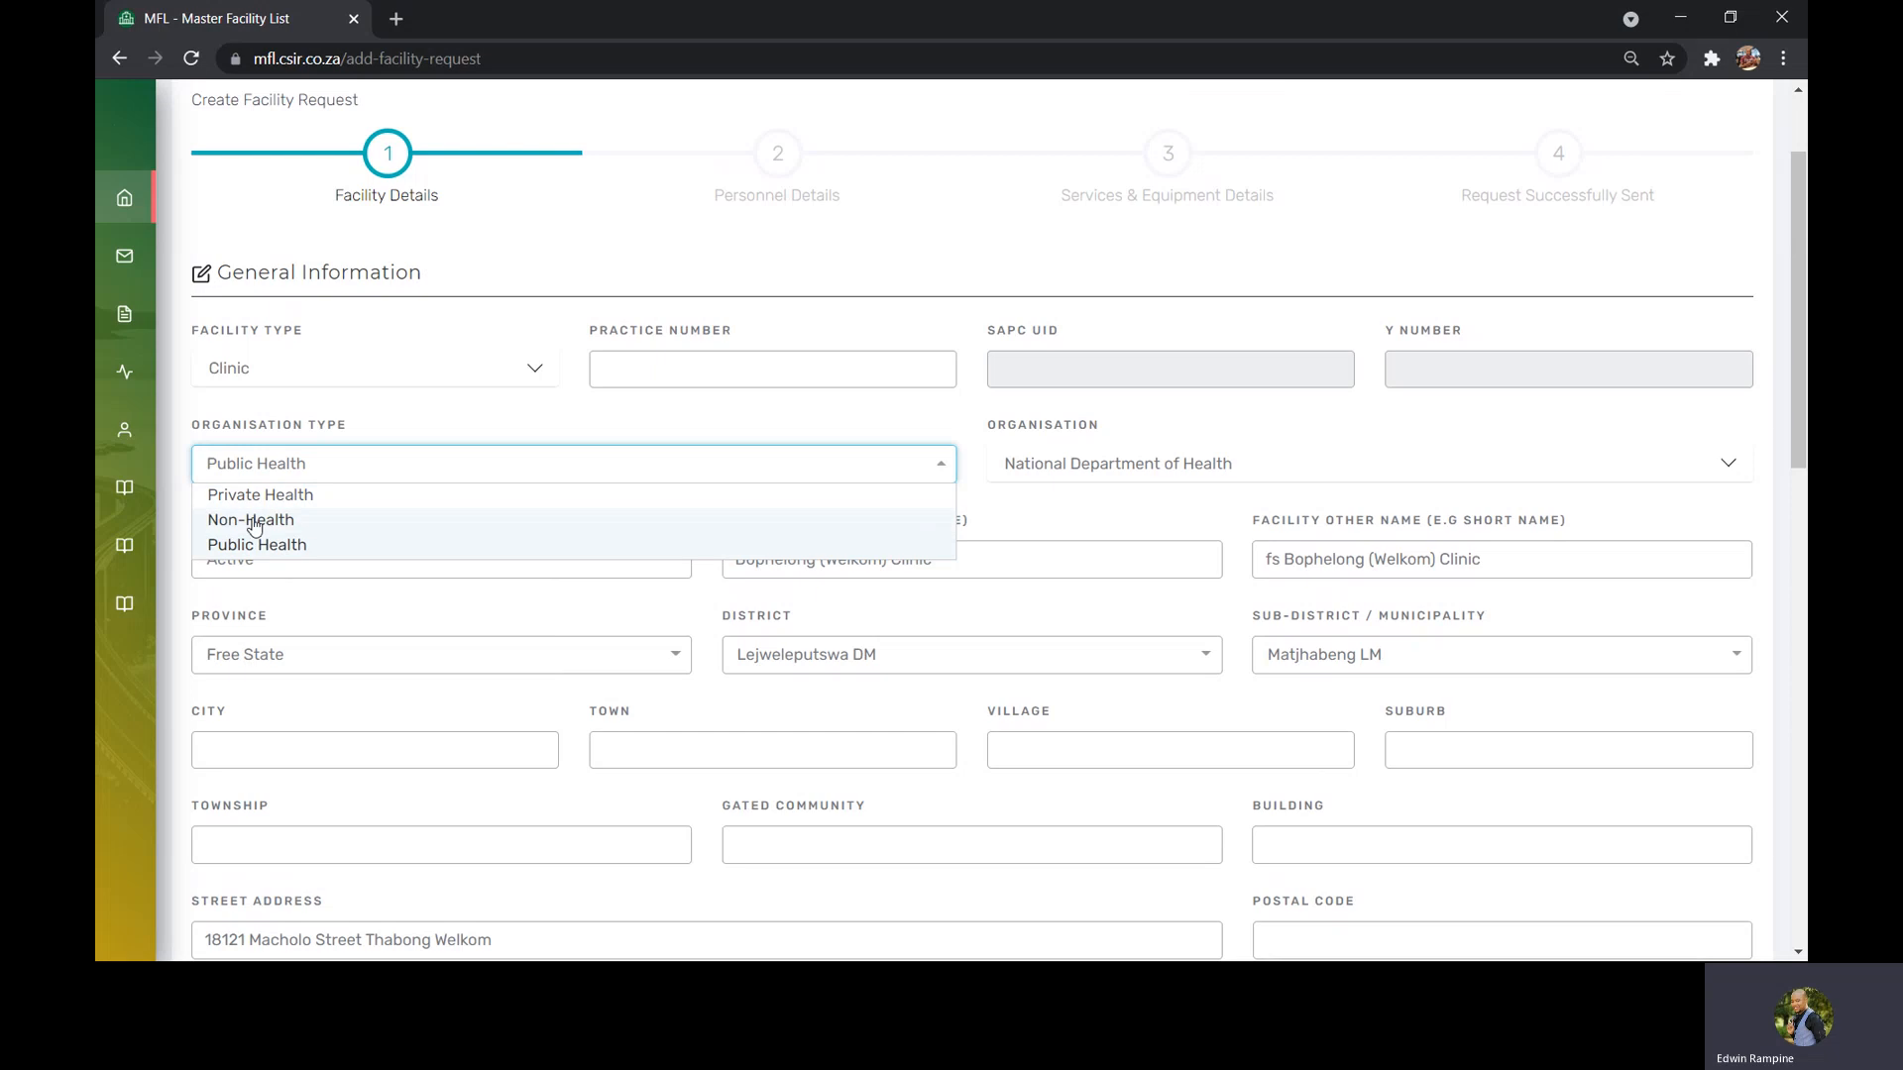
pyautogui.click(294, 553)
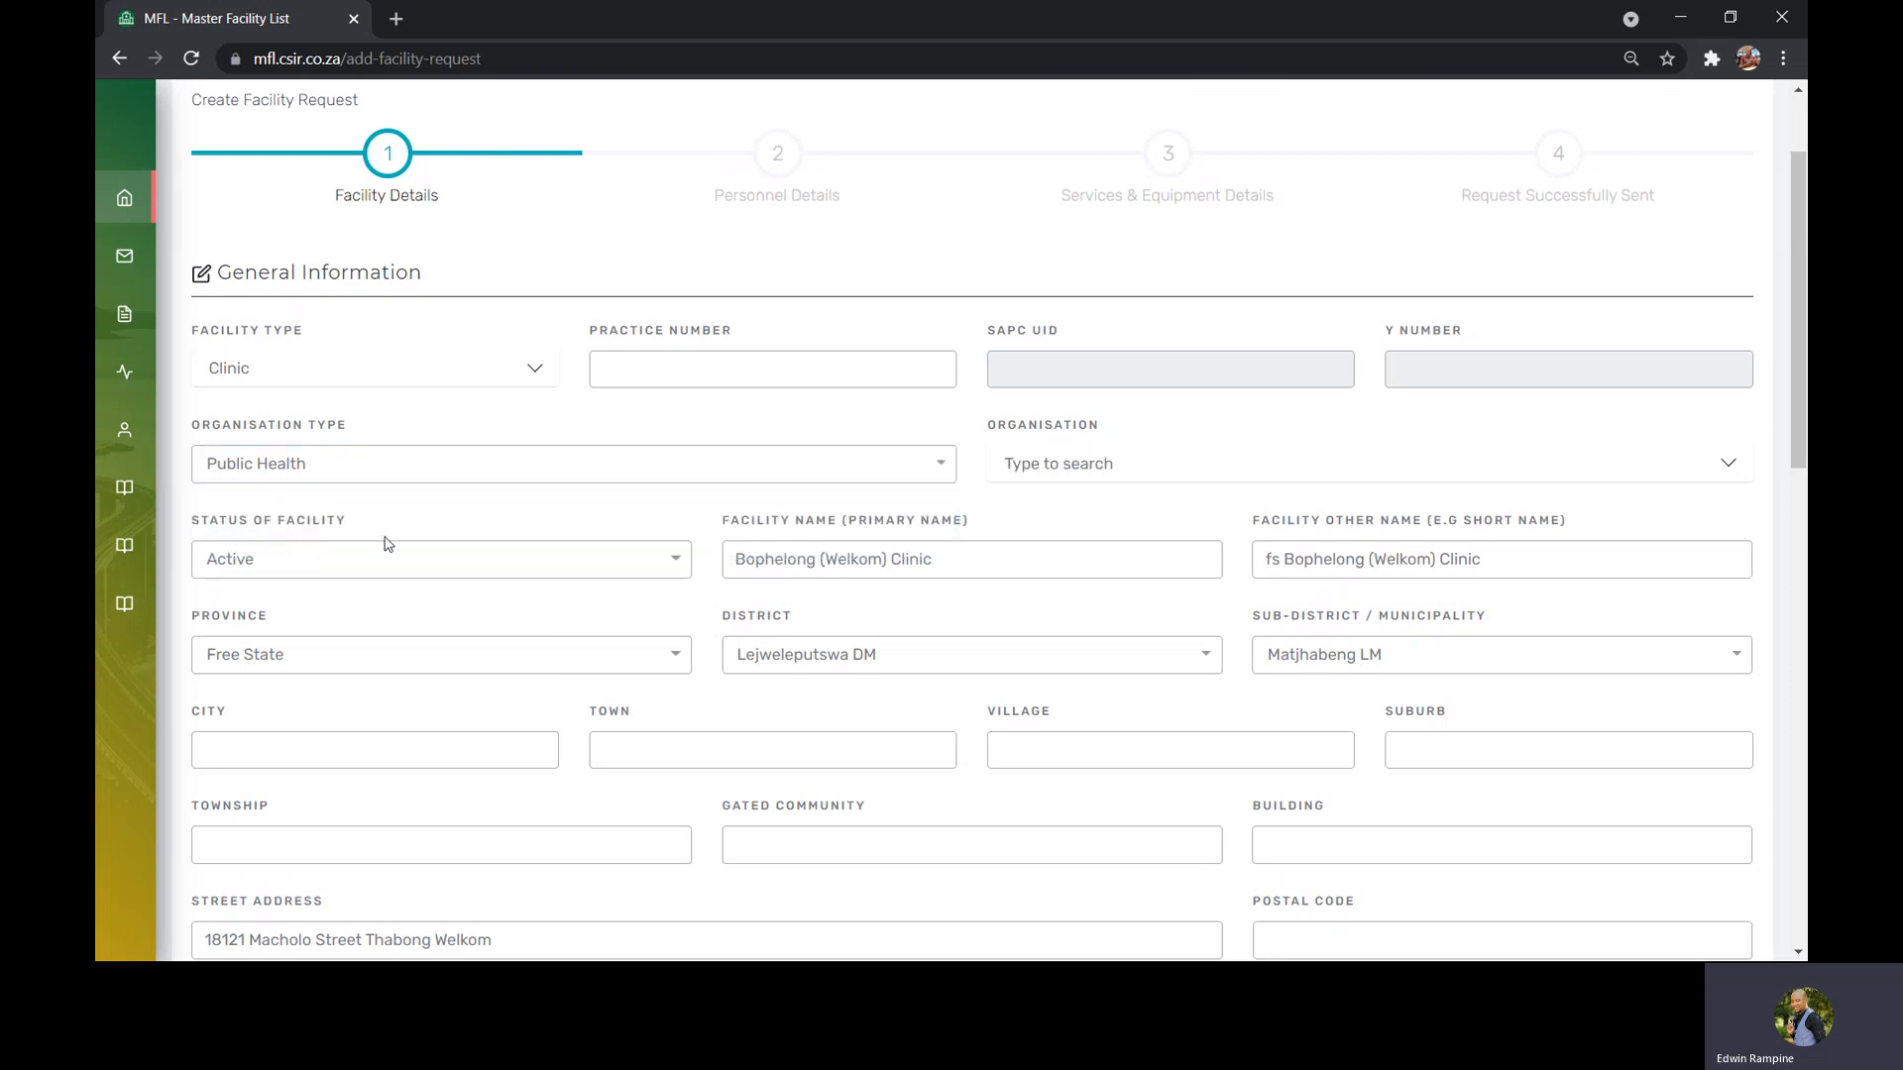
# Search the organisations for "fr" and set the organisation to Free State Department of Health
pyautogui.click(1057, 472)
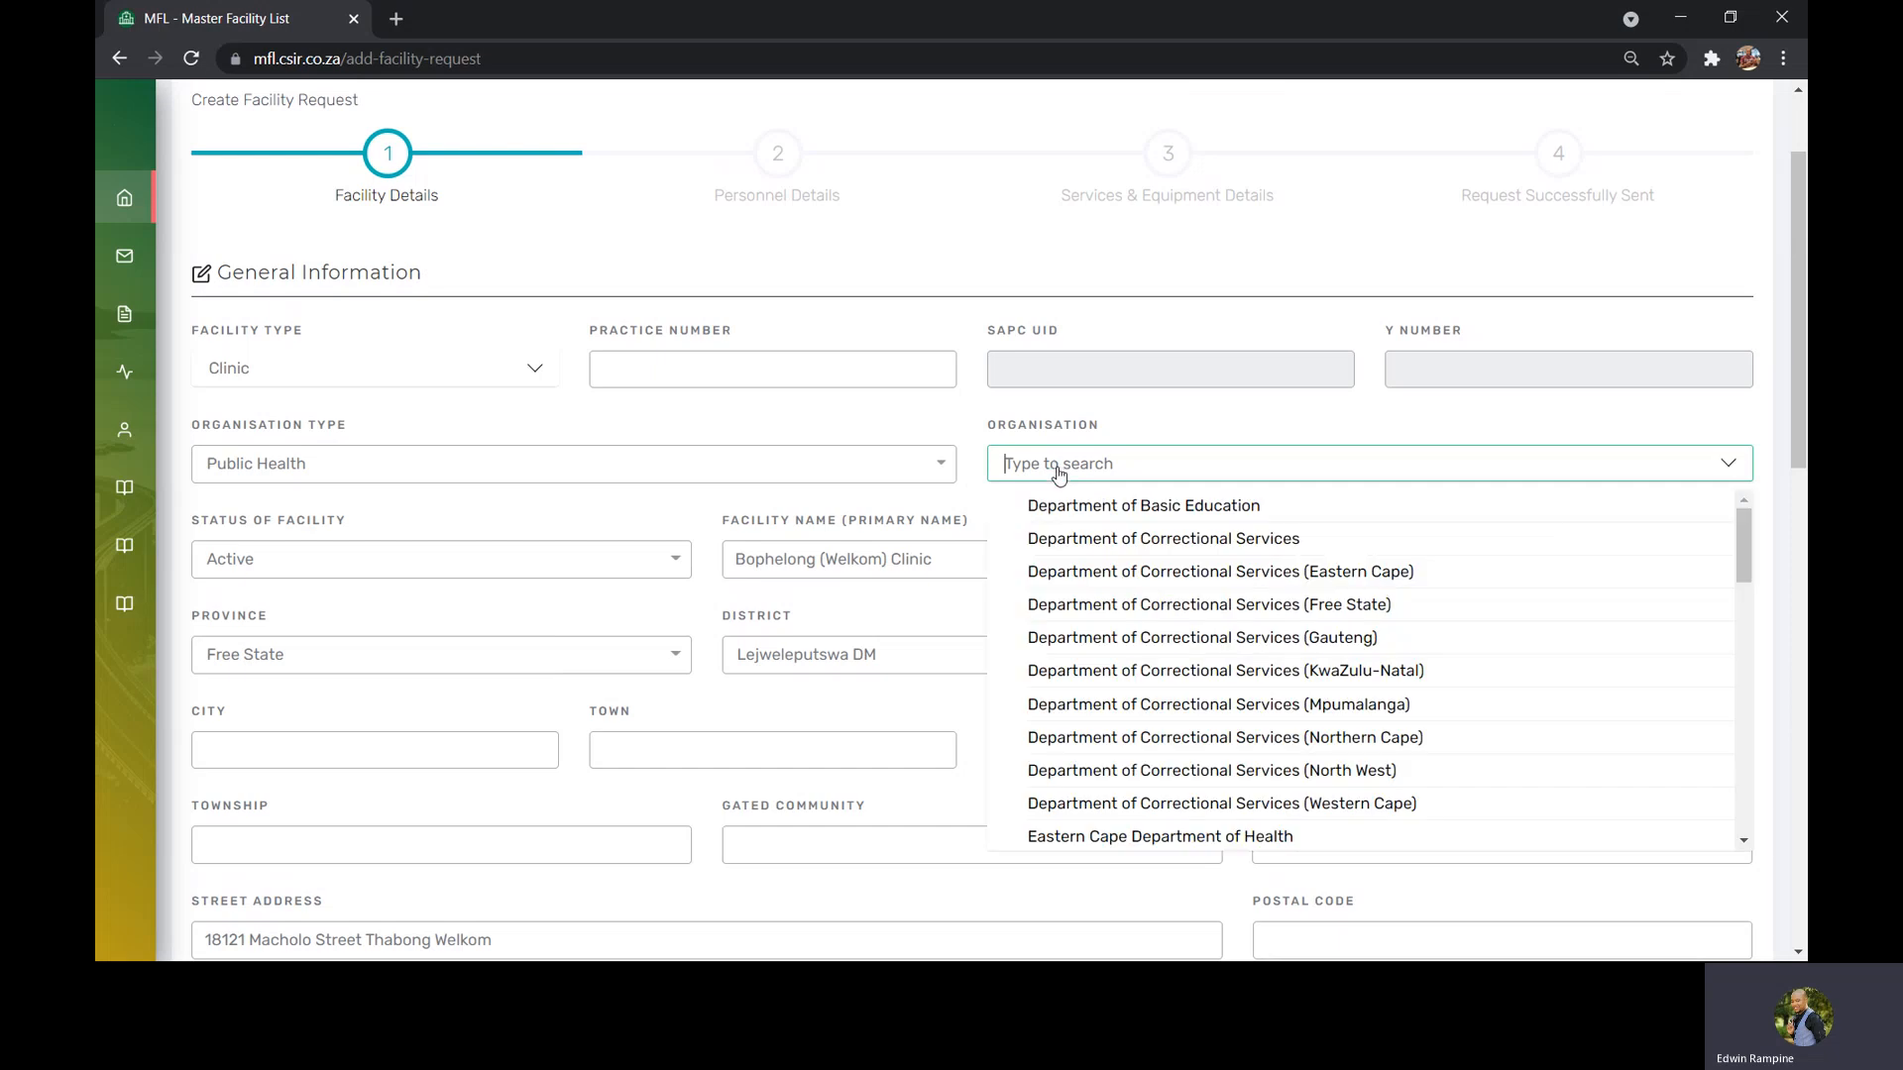
pyautogui.write('fr')
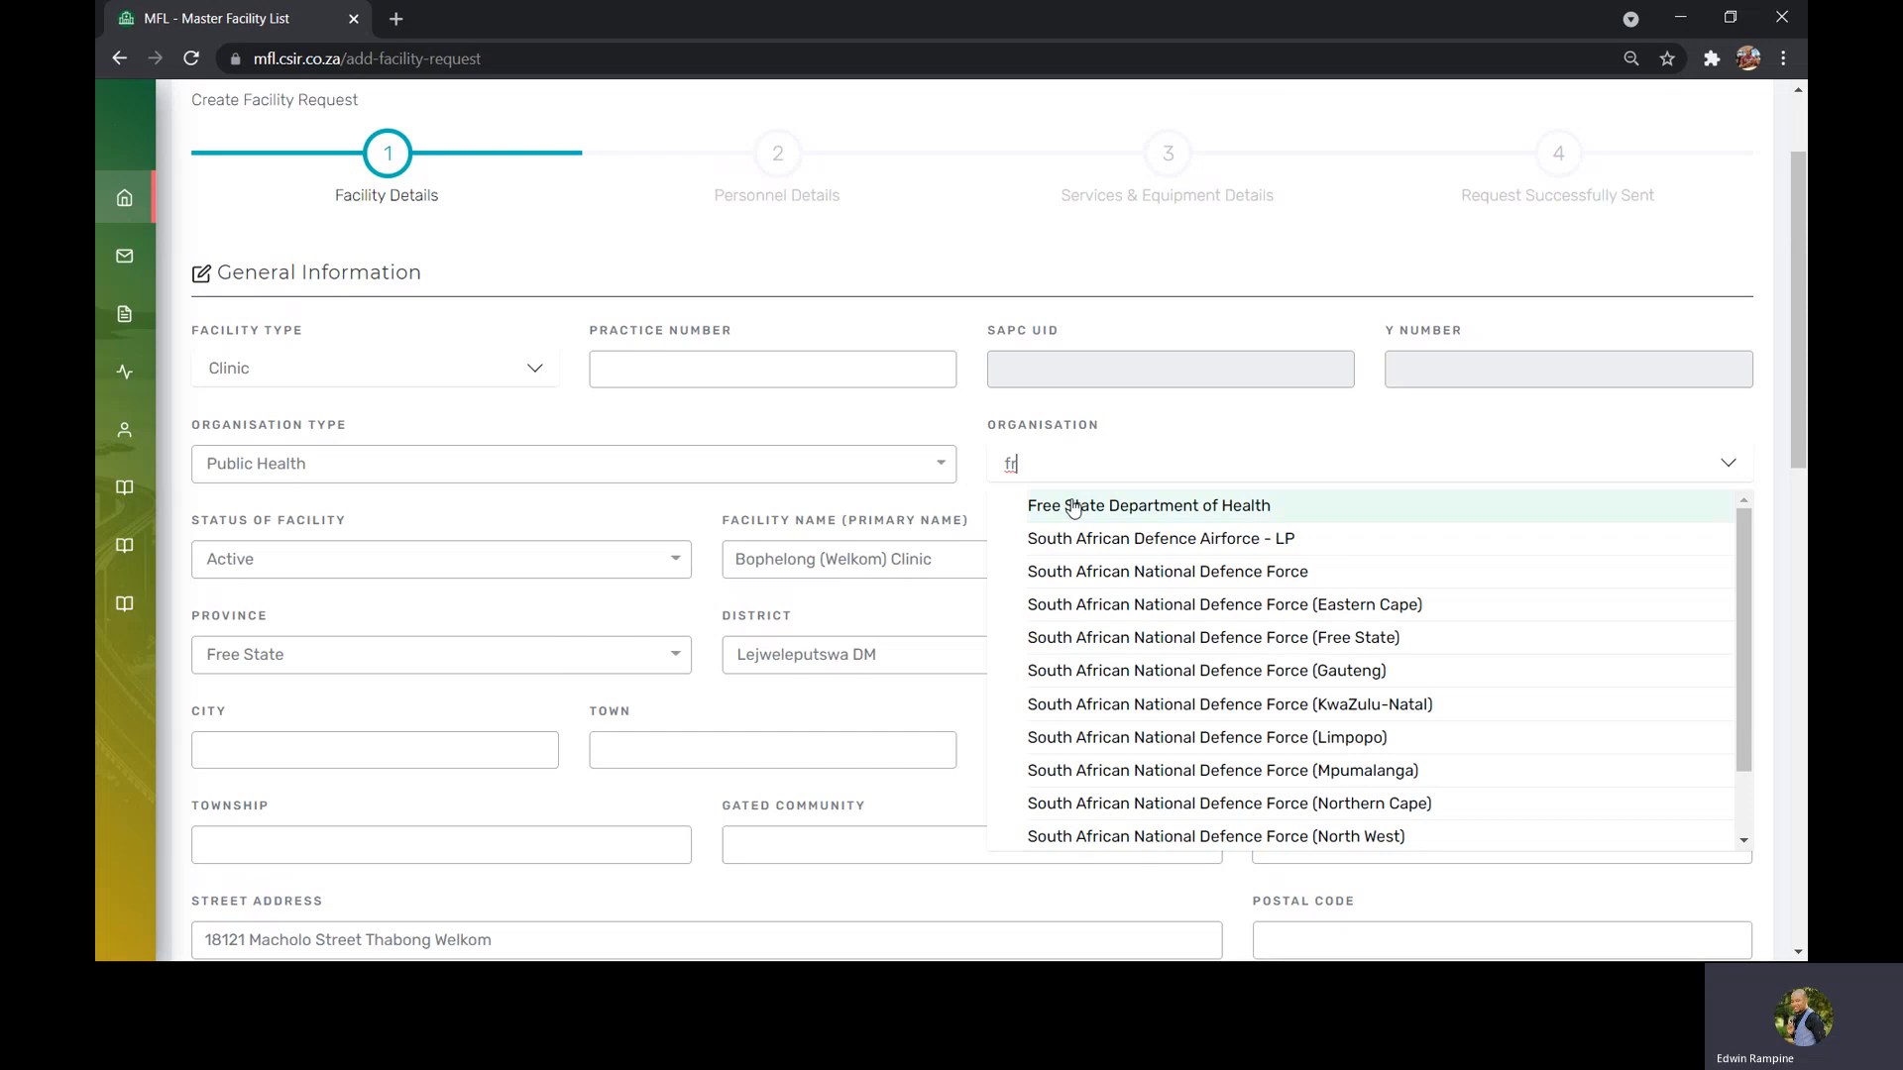
pyautogui.click(1069, 511)
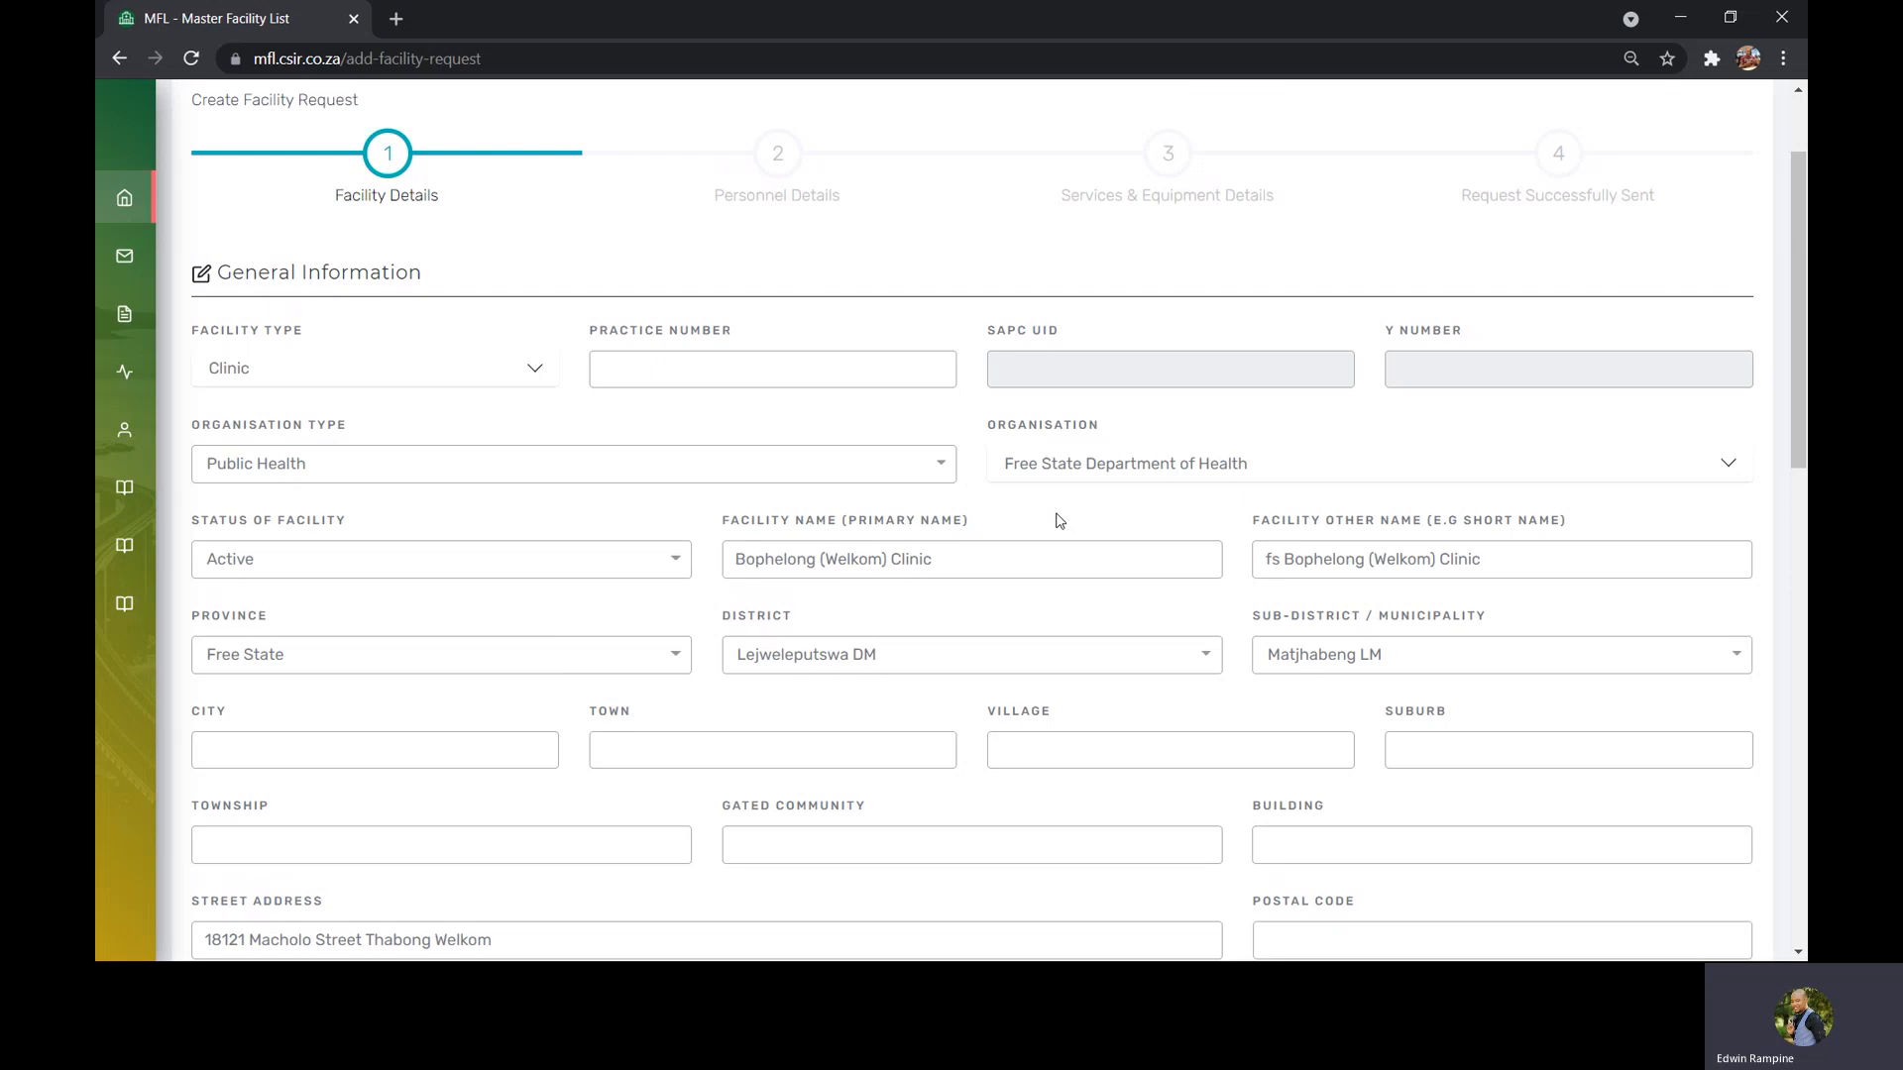
pyautogui.click(786, 458)
pyautogui.click(733, 494)
pyautogui.click(1022, 471)
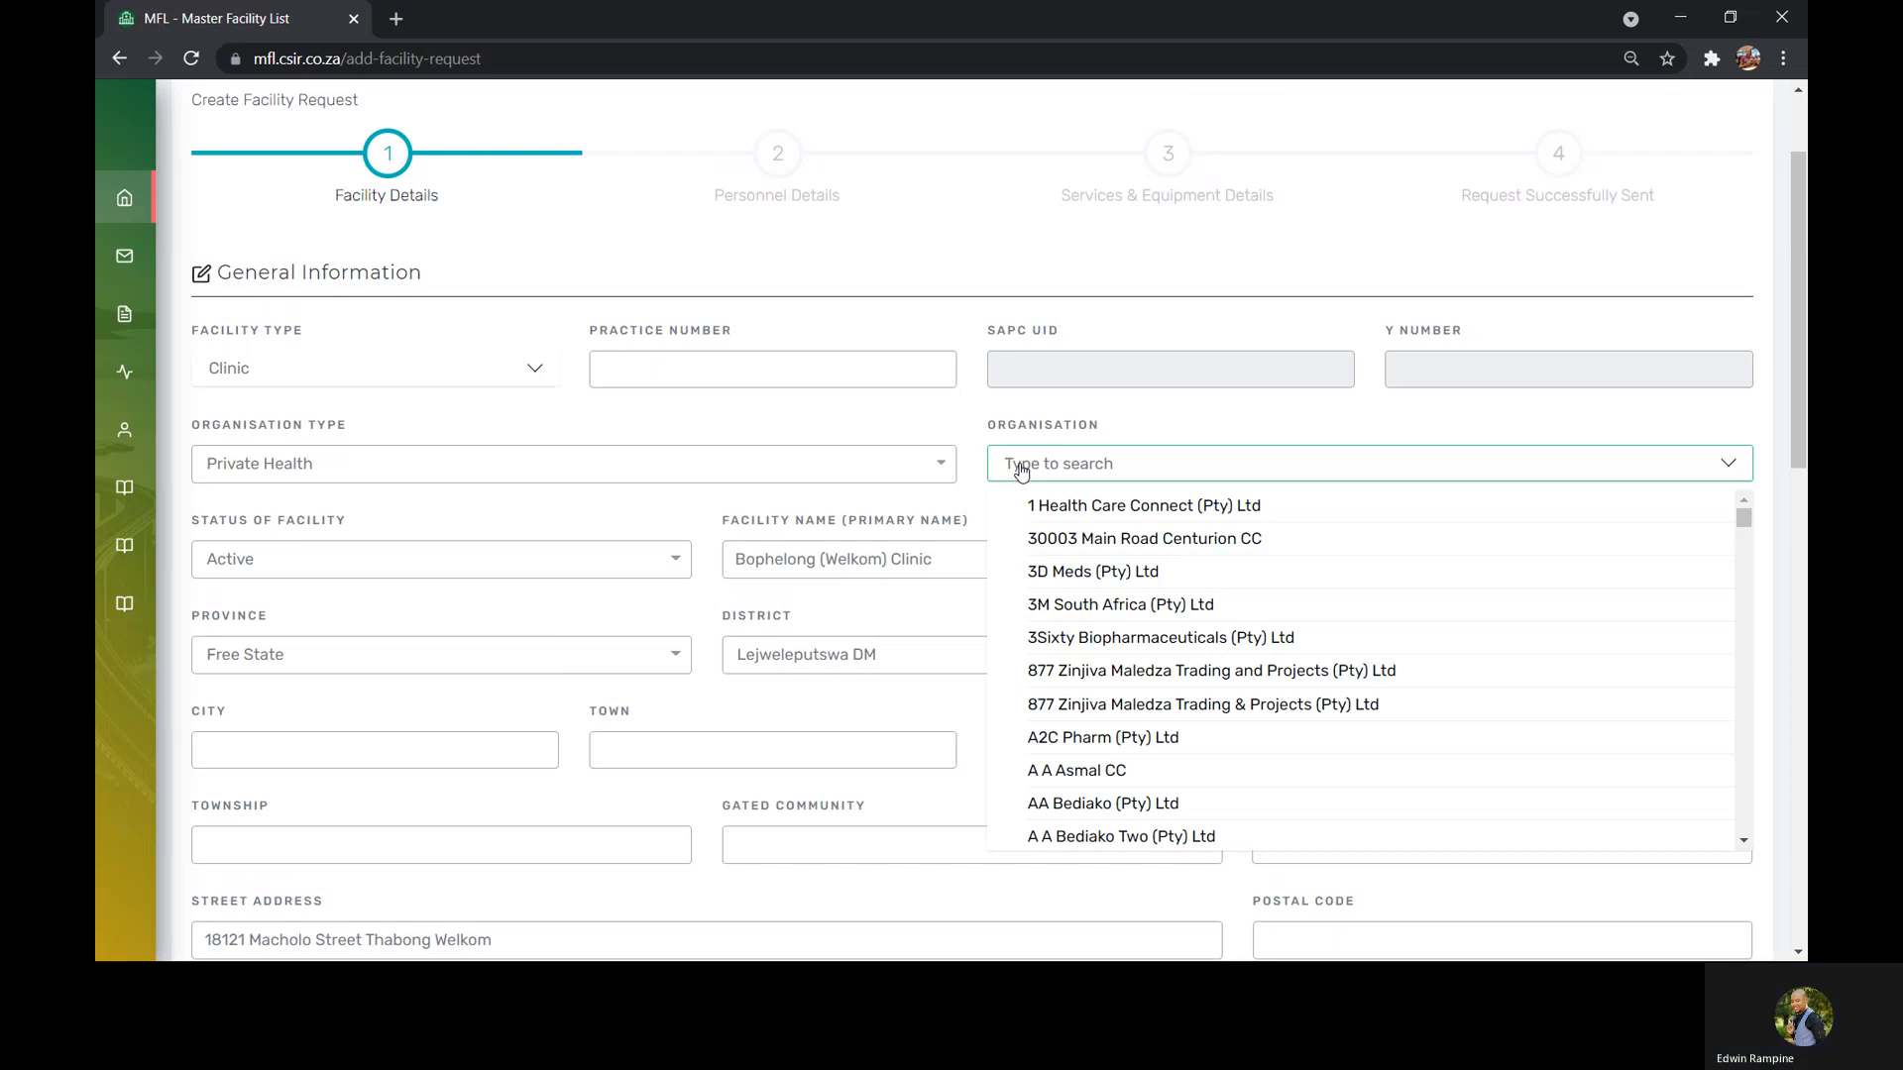
pyautogui.write('Netca')
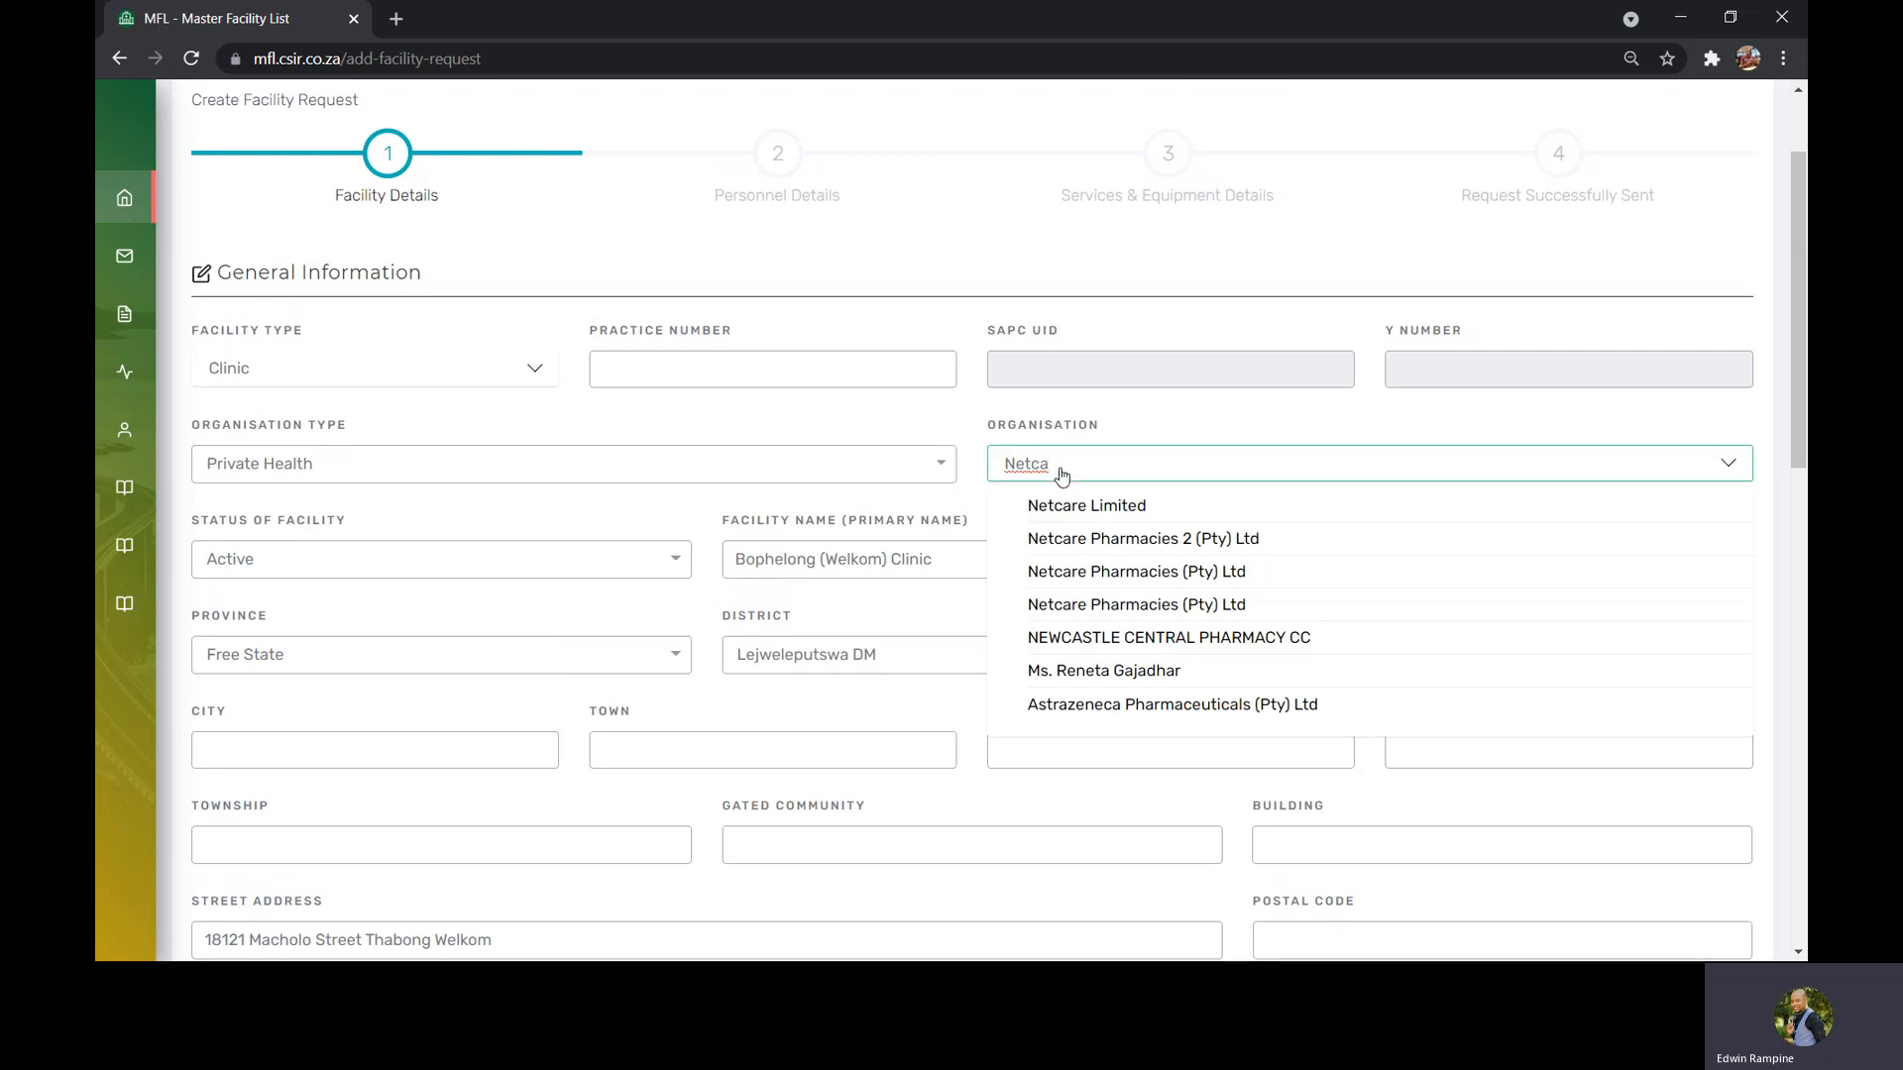
pyautogui.press('BackSpace')
pyautogui.press('BackSpace')
pyautogui.press('BackSpace')
pyautogui.press('BackSpace')
pyautogui.press('BackSpace')
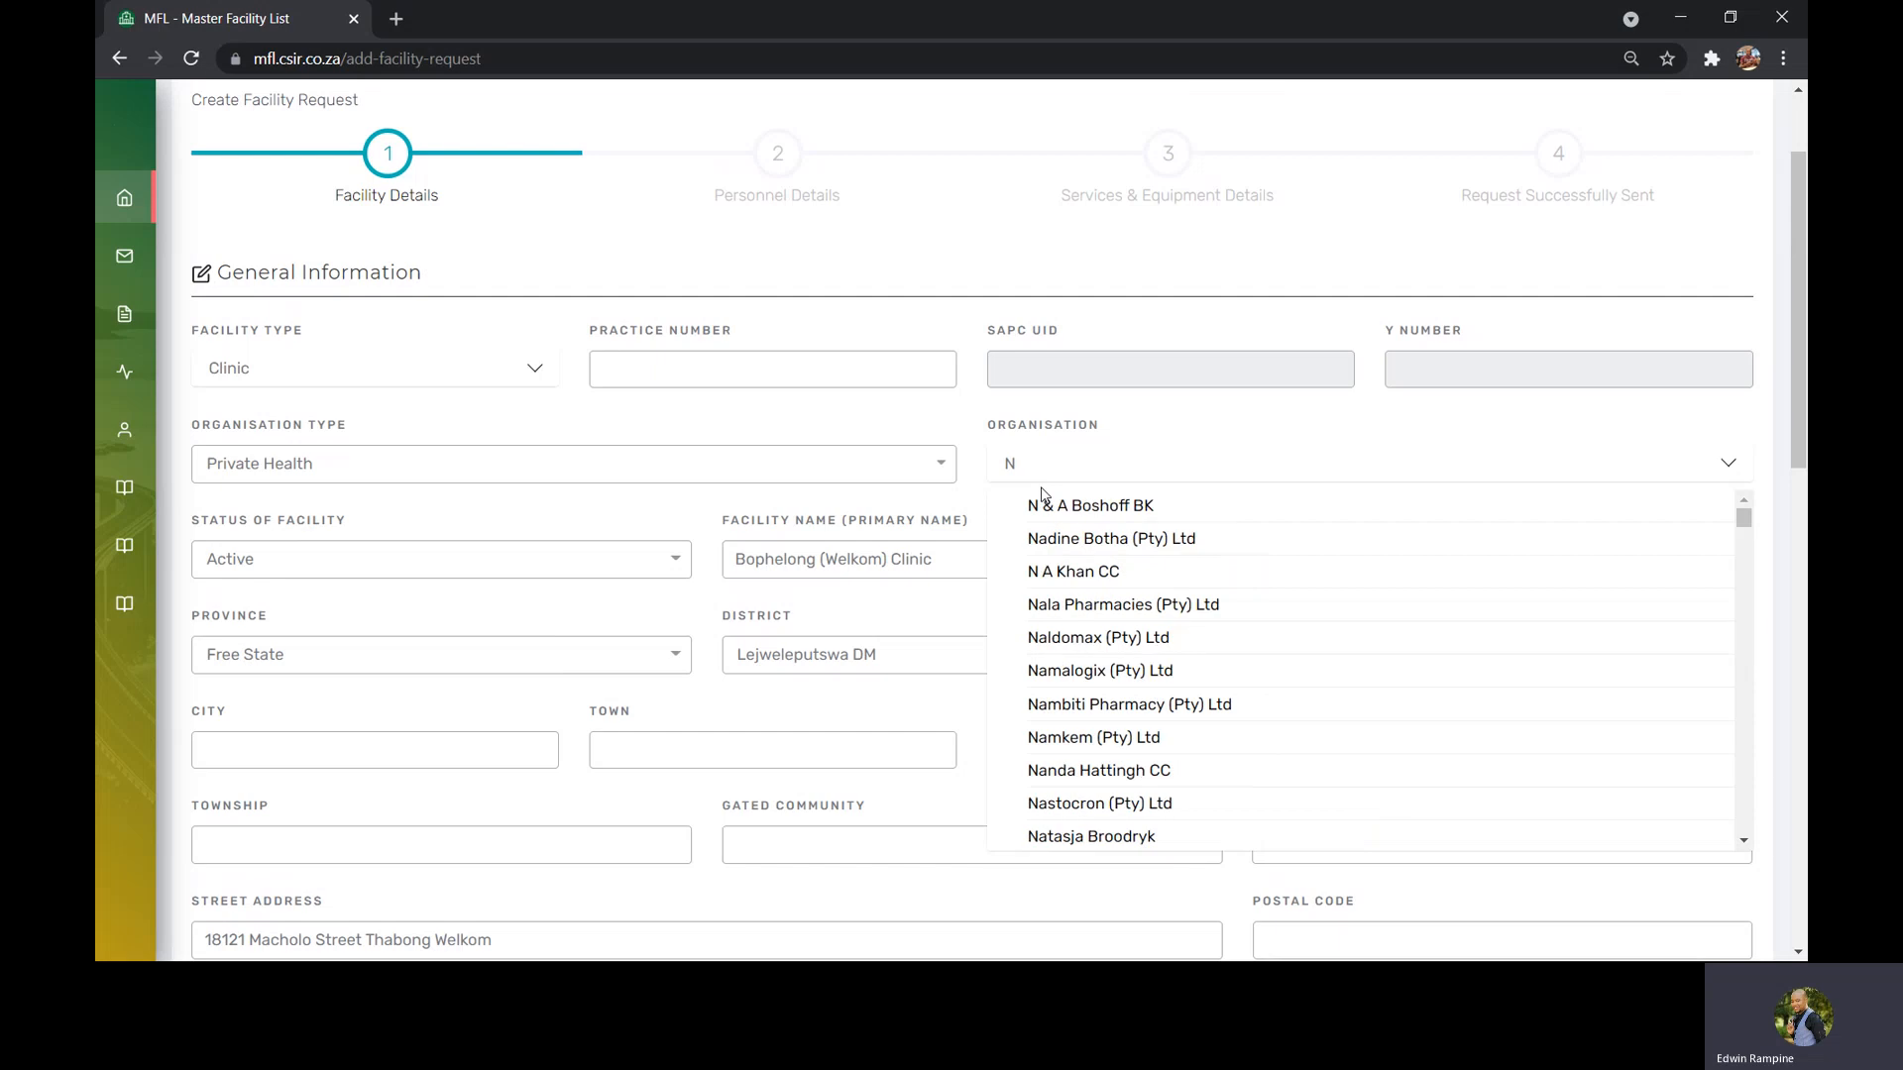
pyautogui.click(917, 430)
pyautogui.click(807, 466)
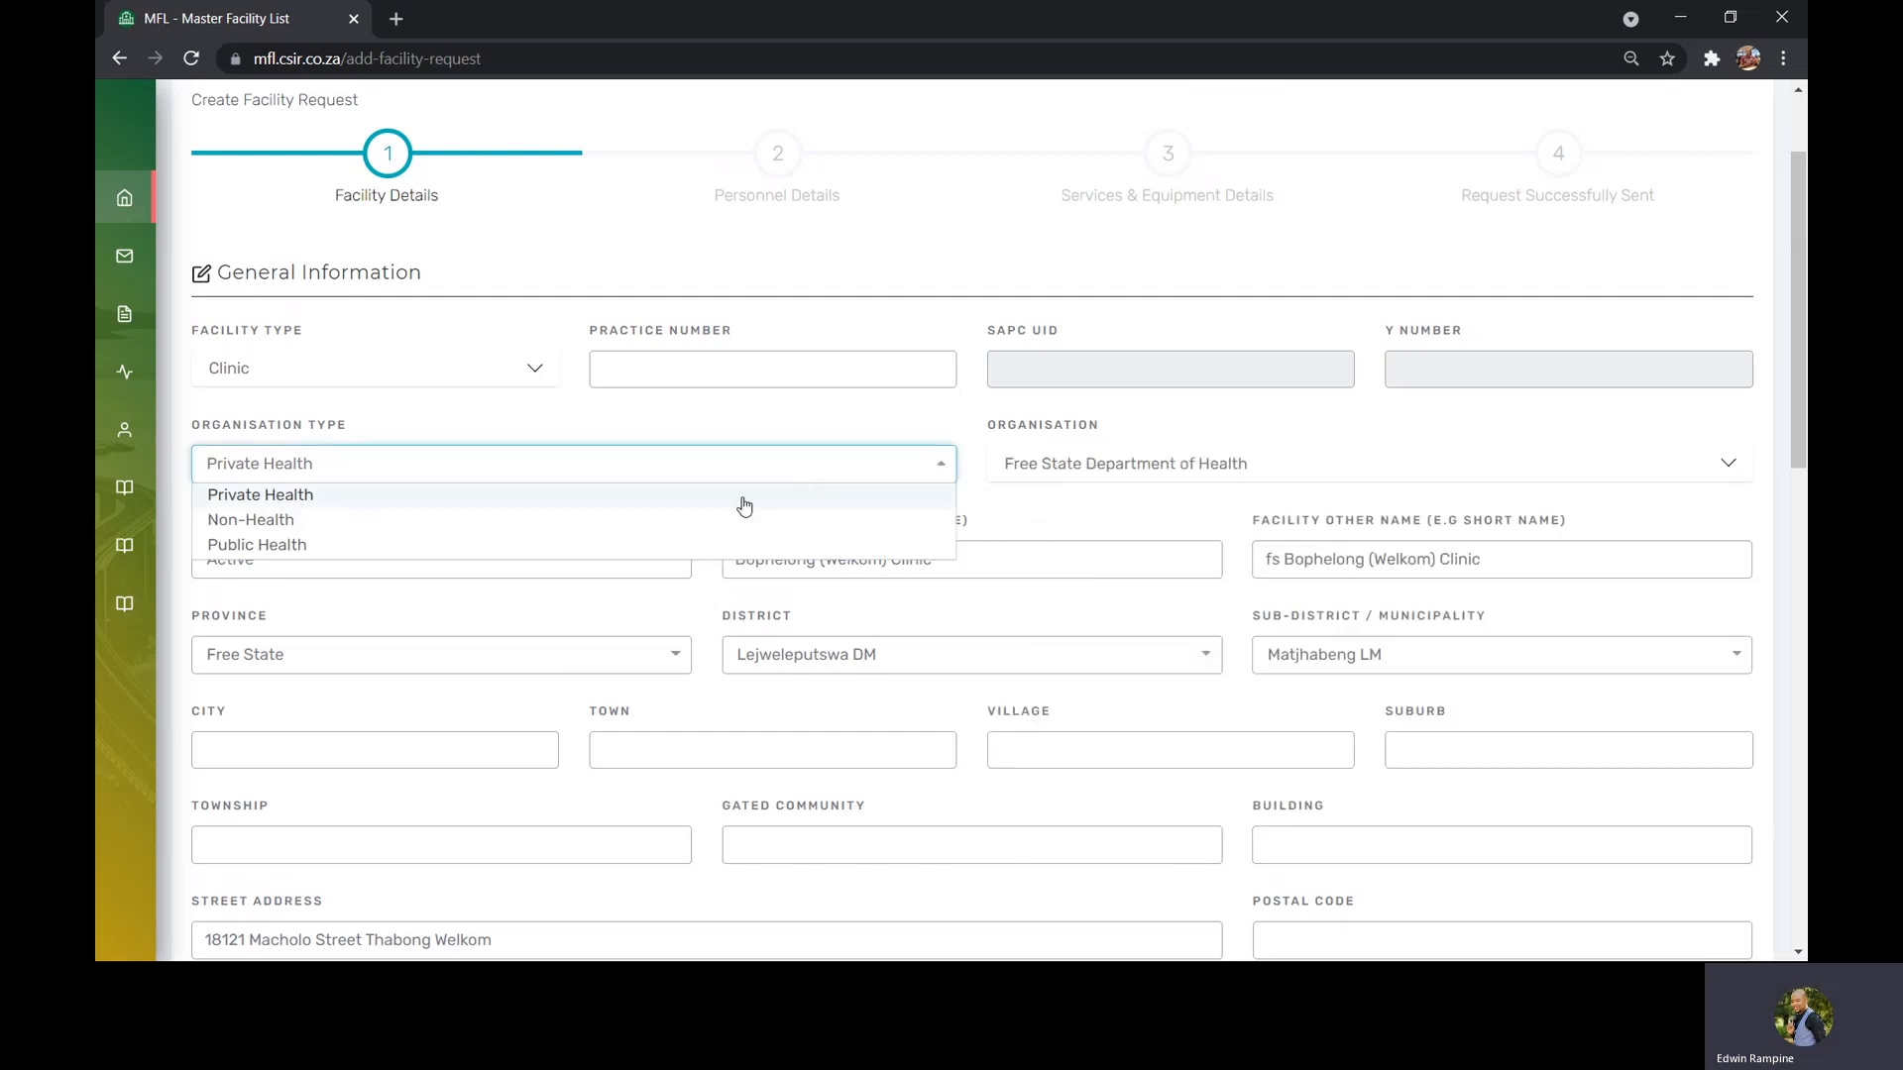
pyautogui.click(694, 544)
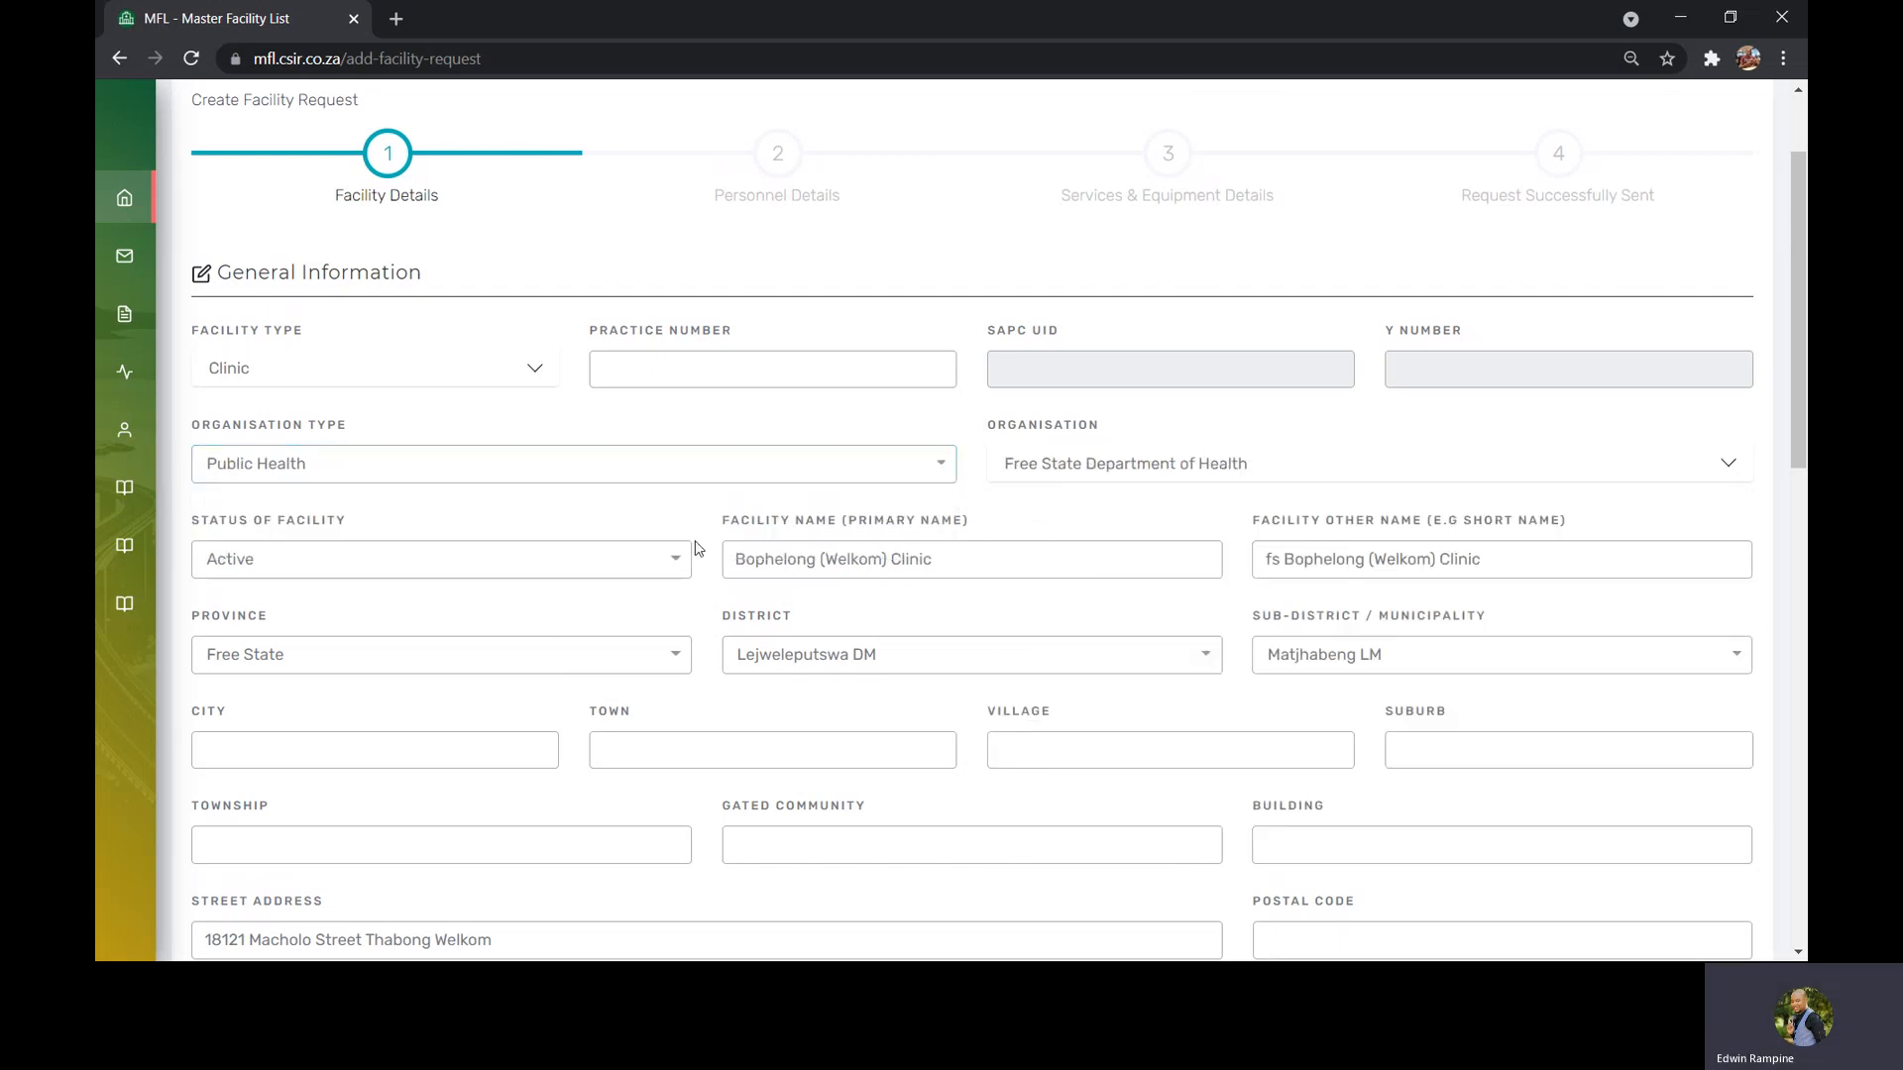
# Reselect Free State Department of Health as the organisation by searching "fre"
pyautogui.click(1091, 482)
pyautogui.write('fre')
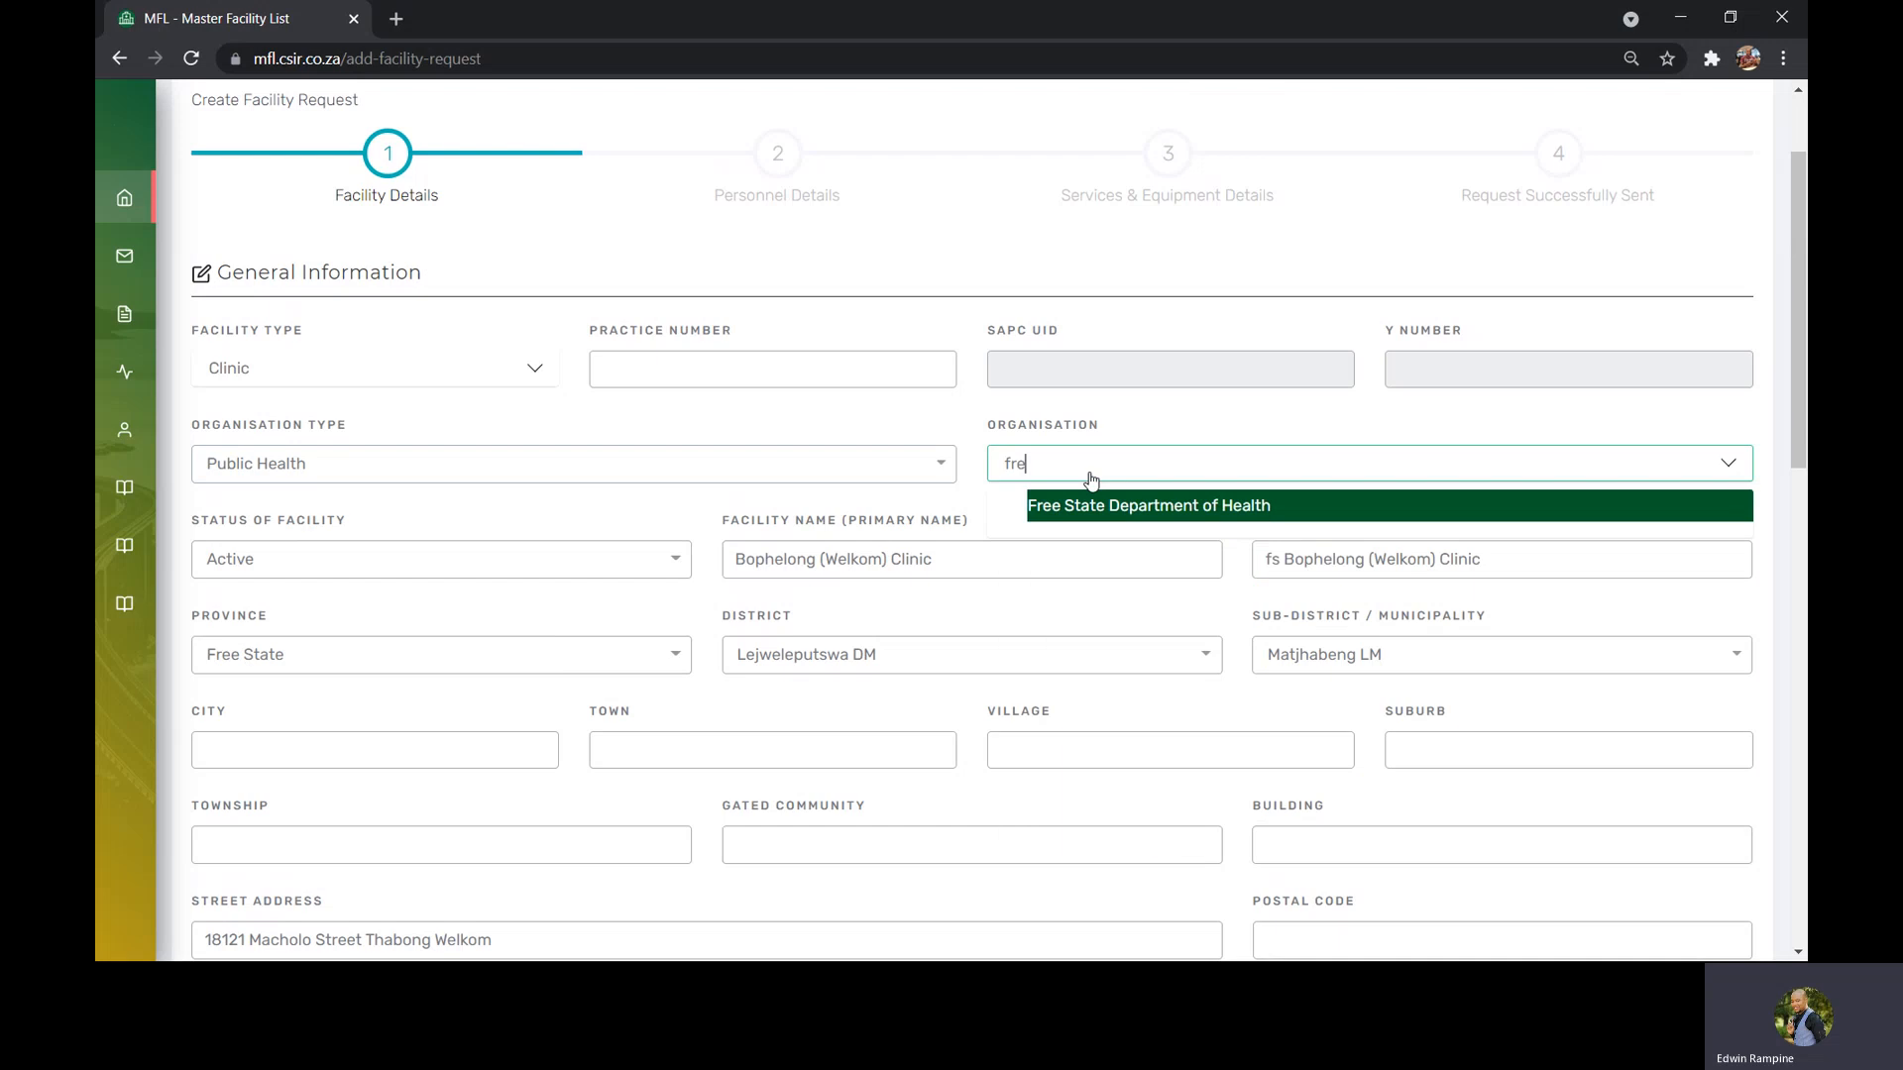
pyautogui.click(1094, 507)
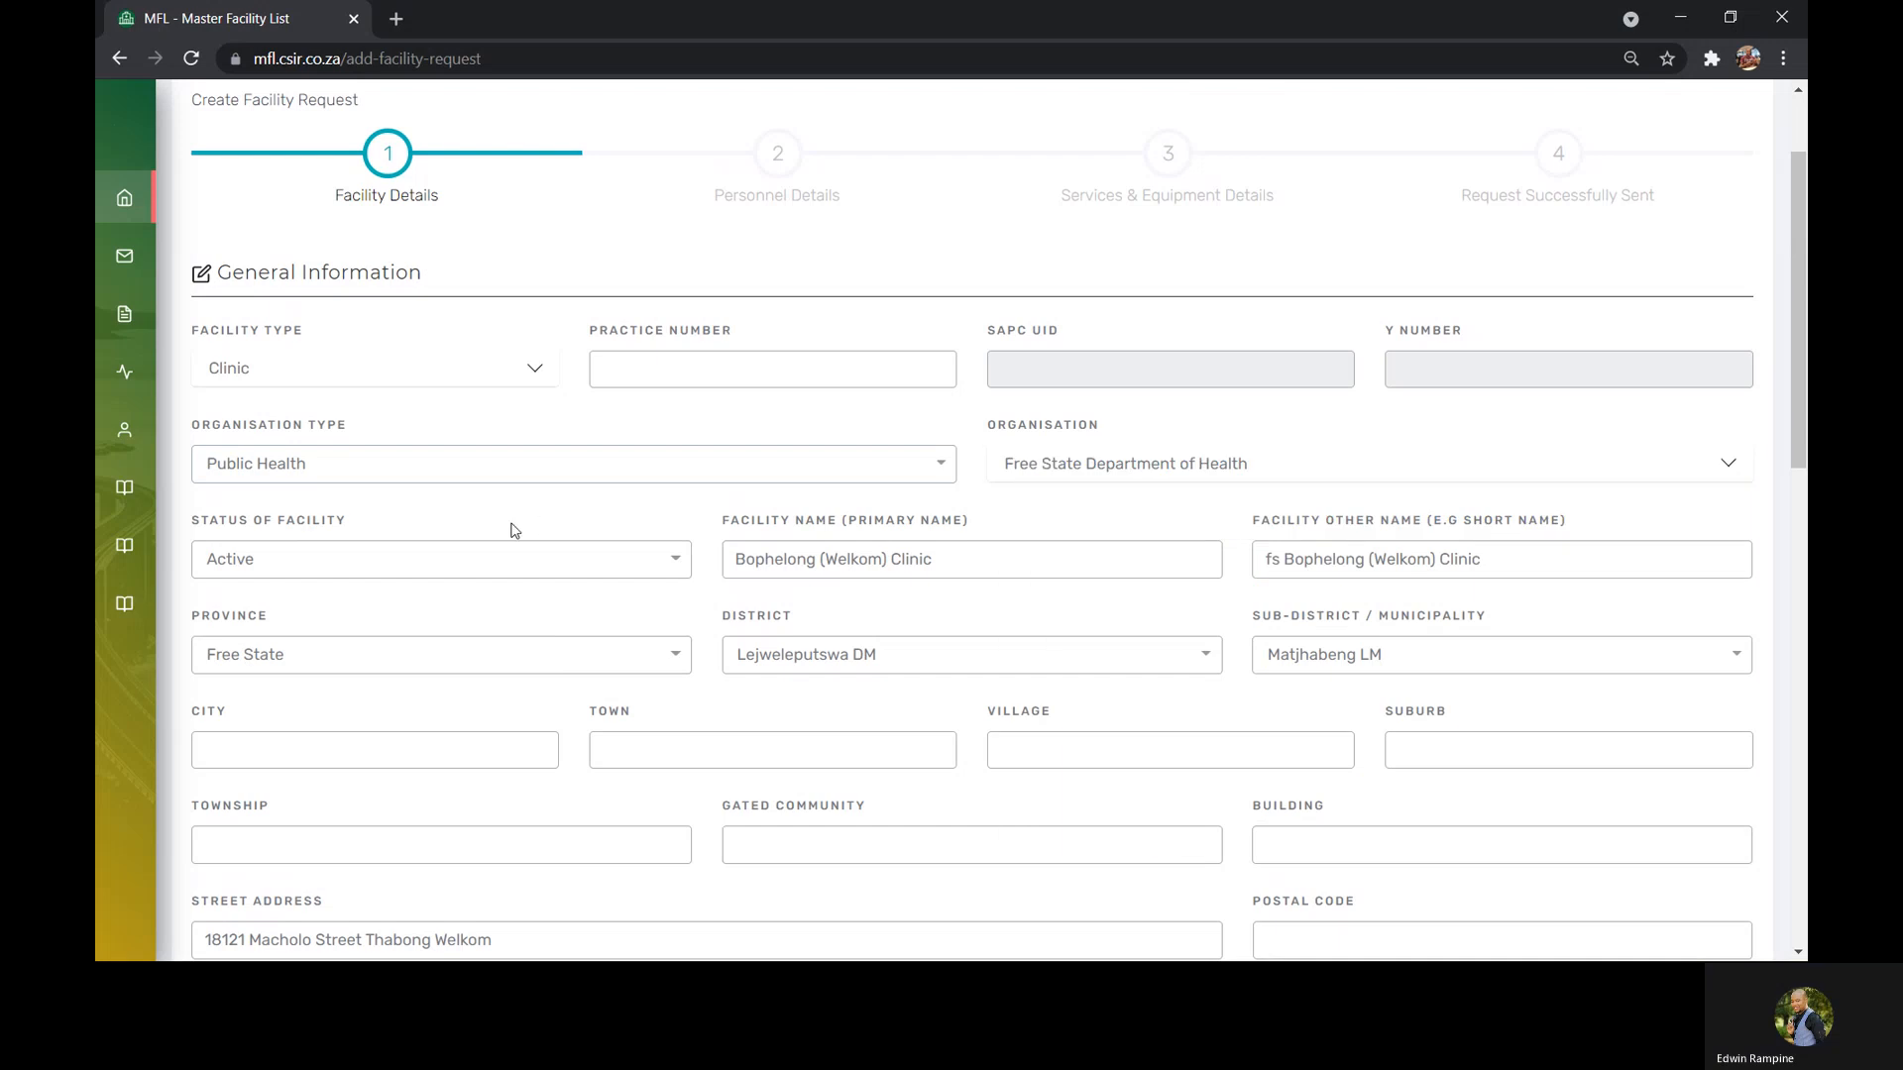
# Set the facility status to Active
pyautogui.click(286, 573)
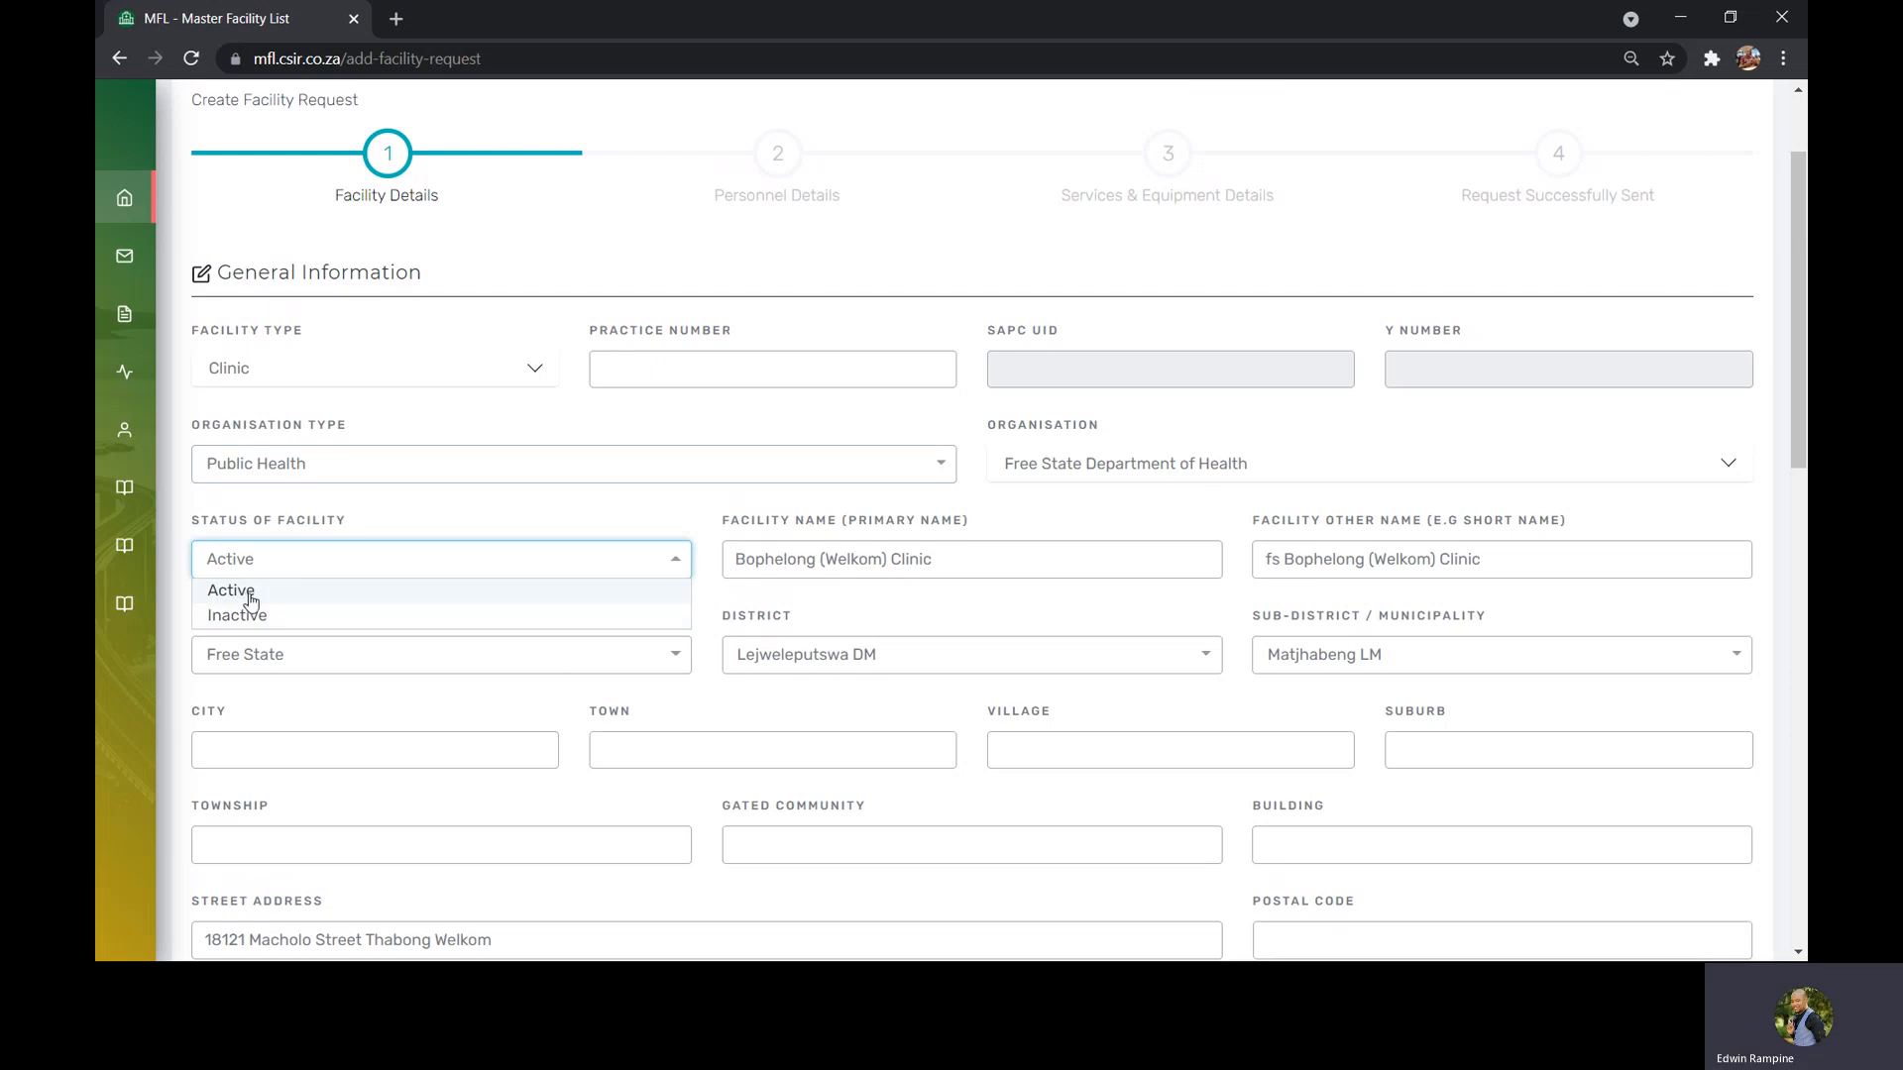
pyautogui.click(251, 601)
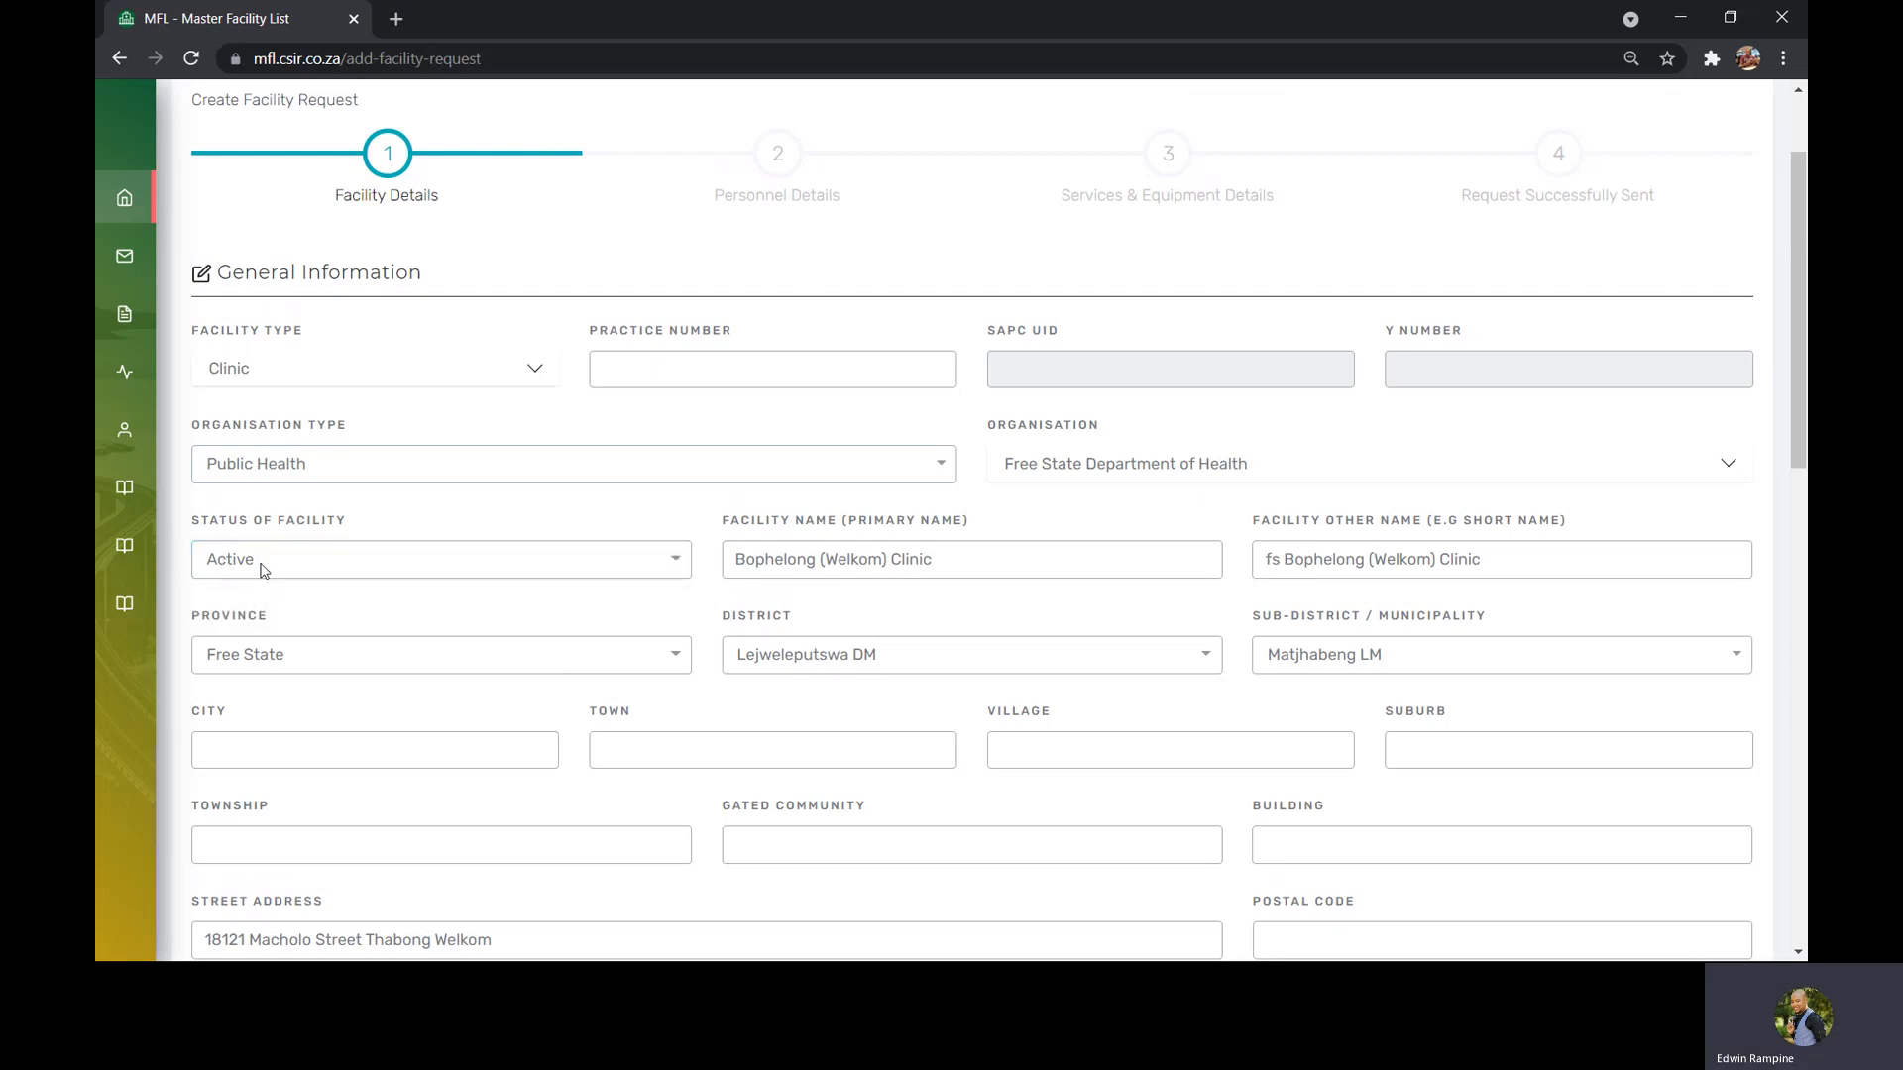
pyautogui.click(260, 572)
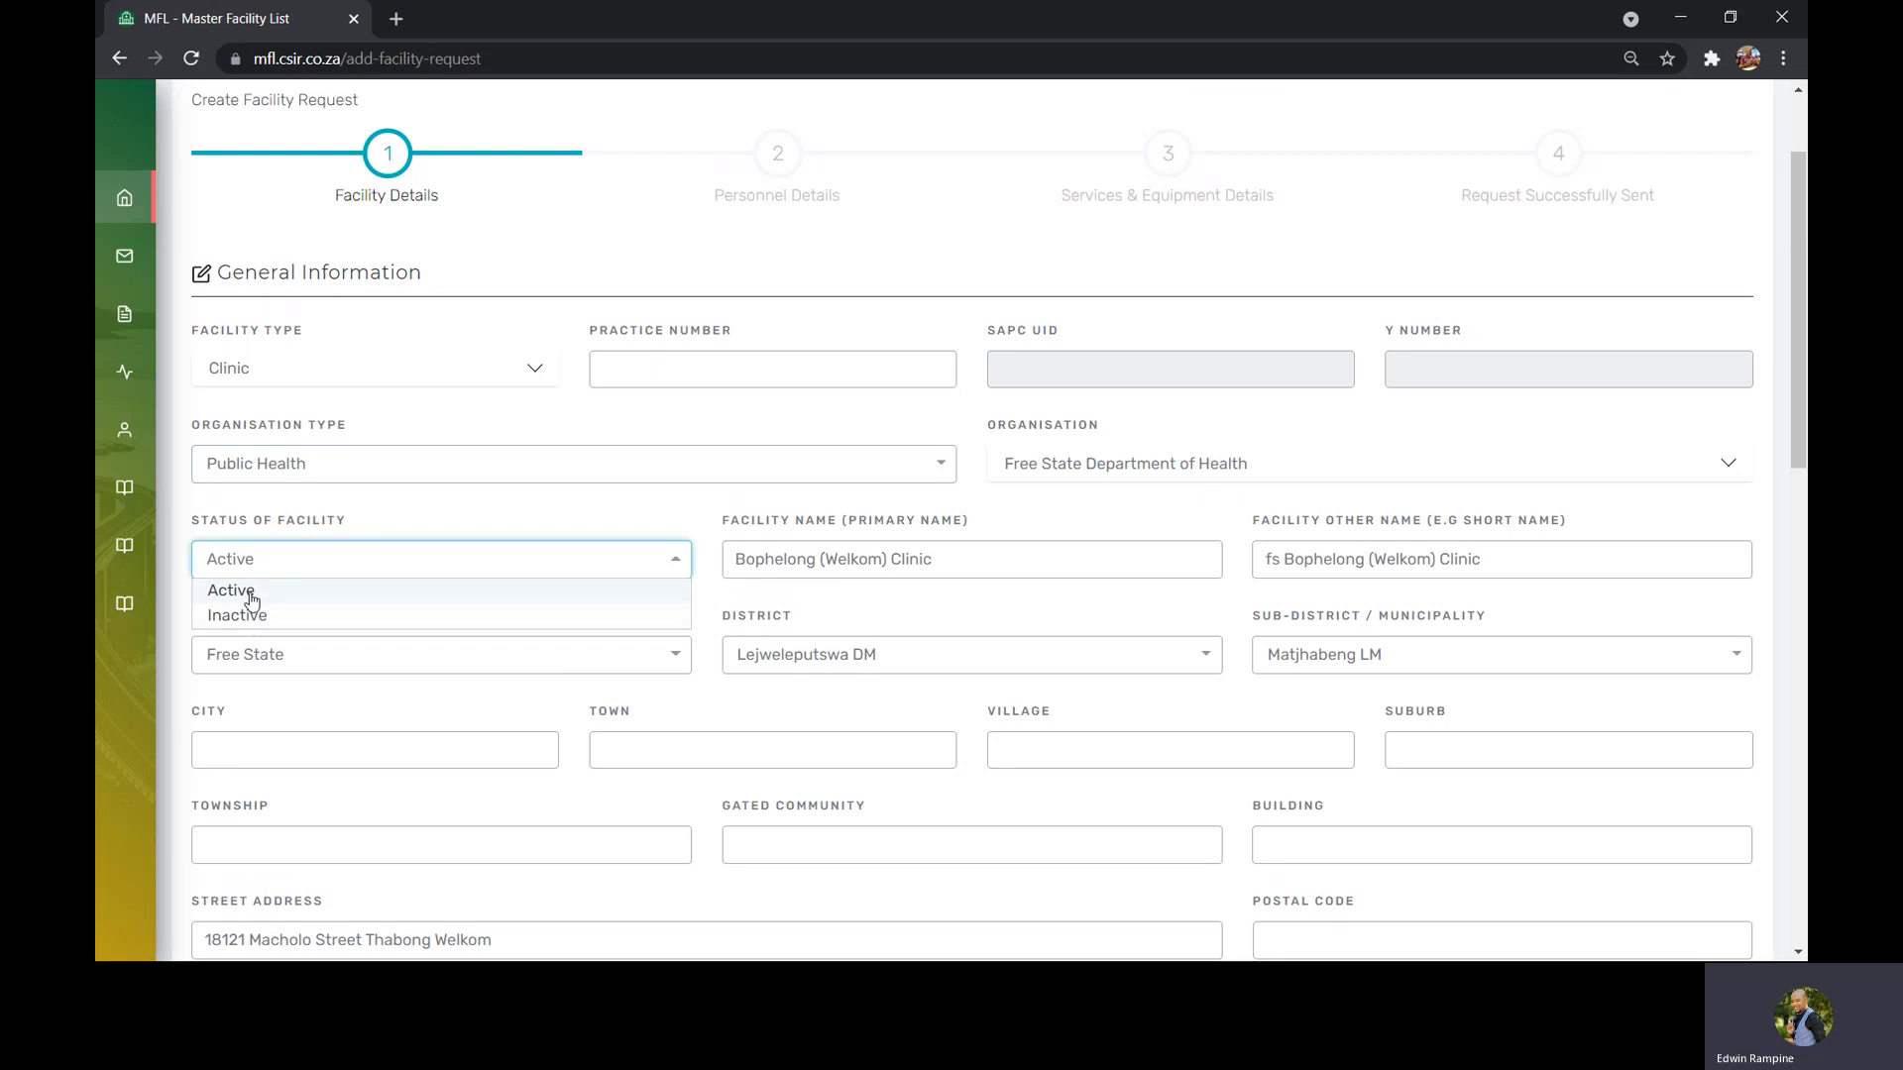
pyautogui.click(252, 595)
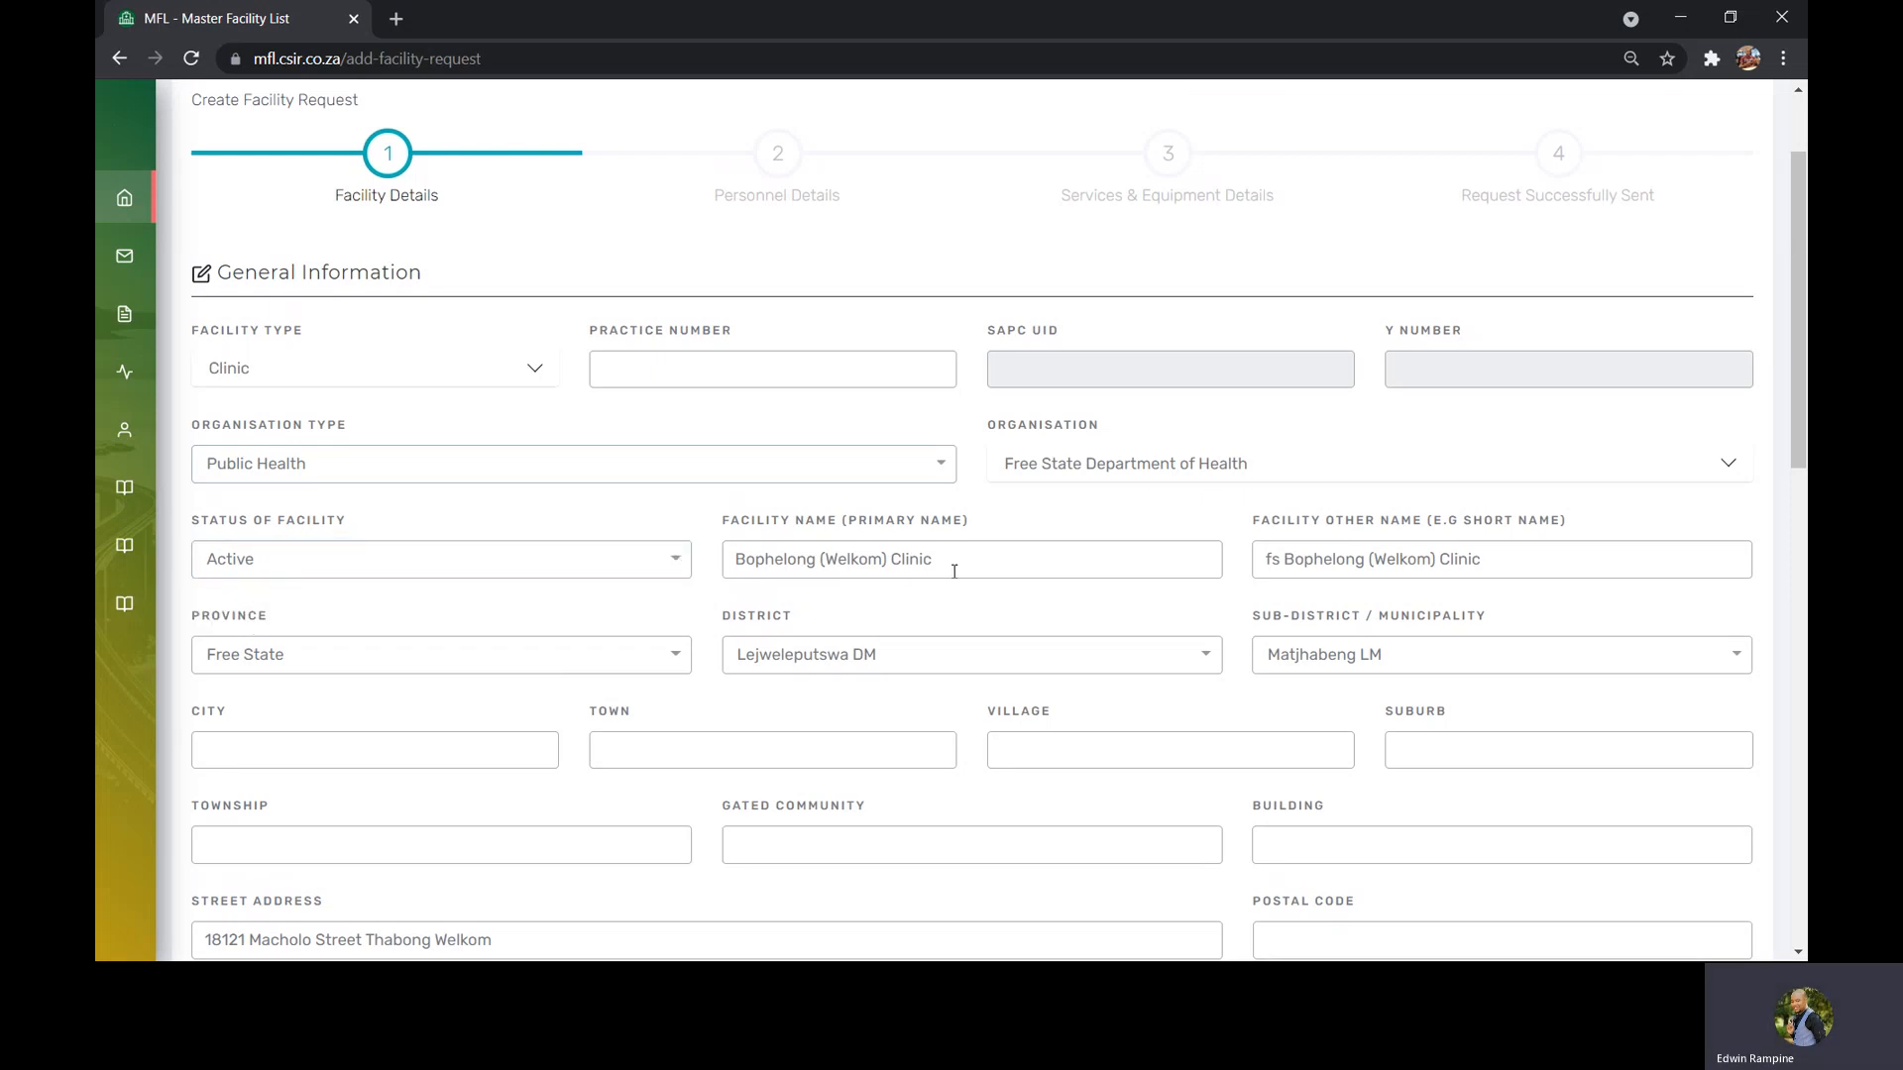
# Remove the parentheses from the facility name so it reads Bophelong Welkom Clinic, and copy it
pyautogui.moveTo(946, 561); pyautogui.dragTo(731, 561)
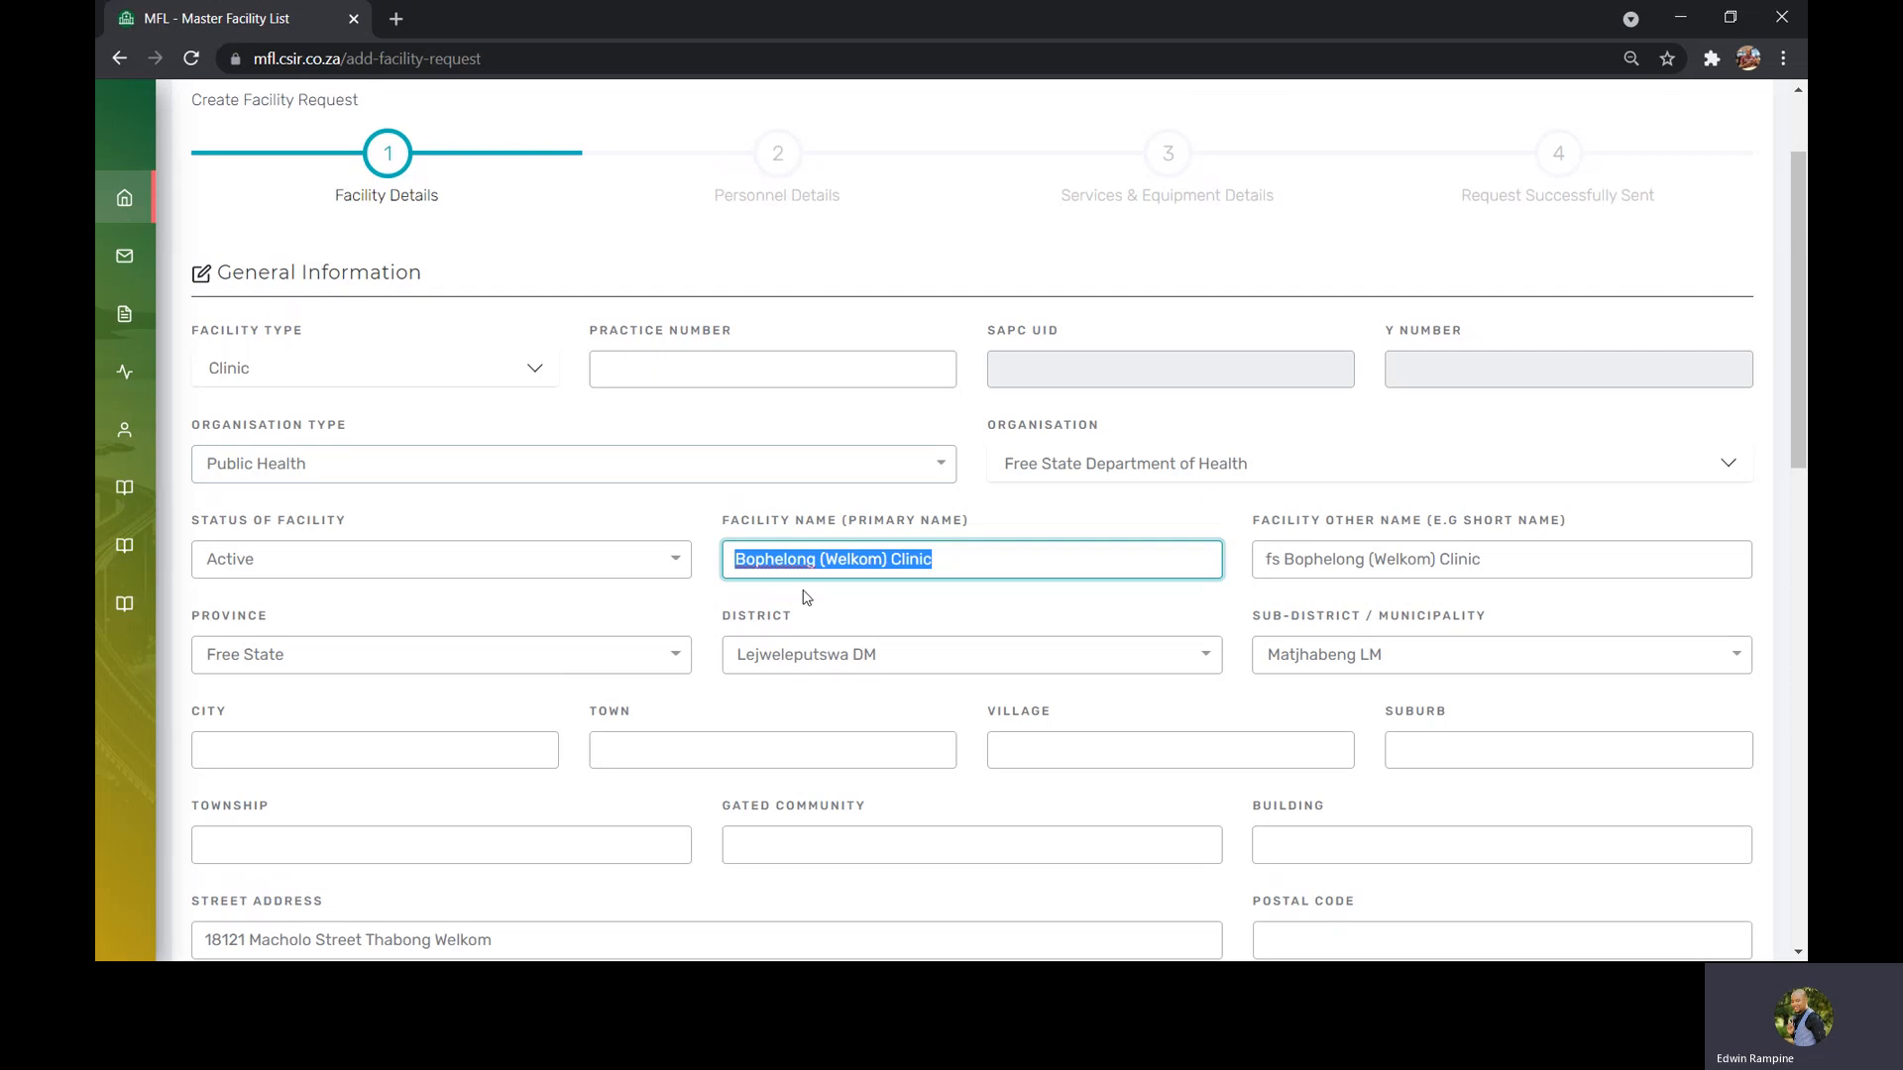
pyautogui.click(952, 560)
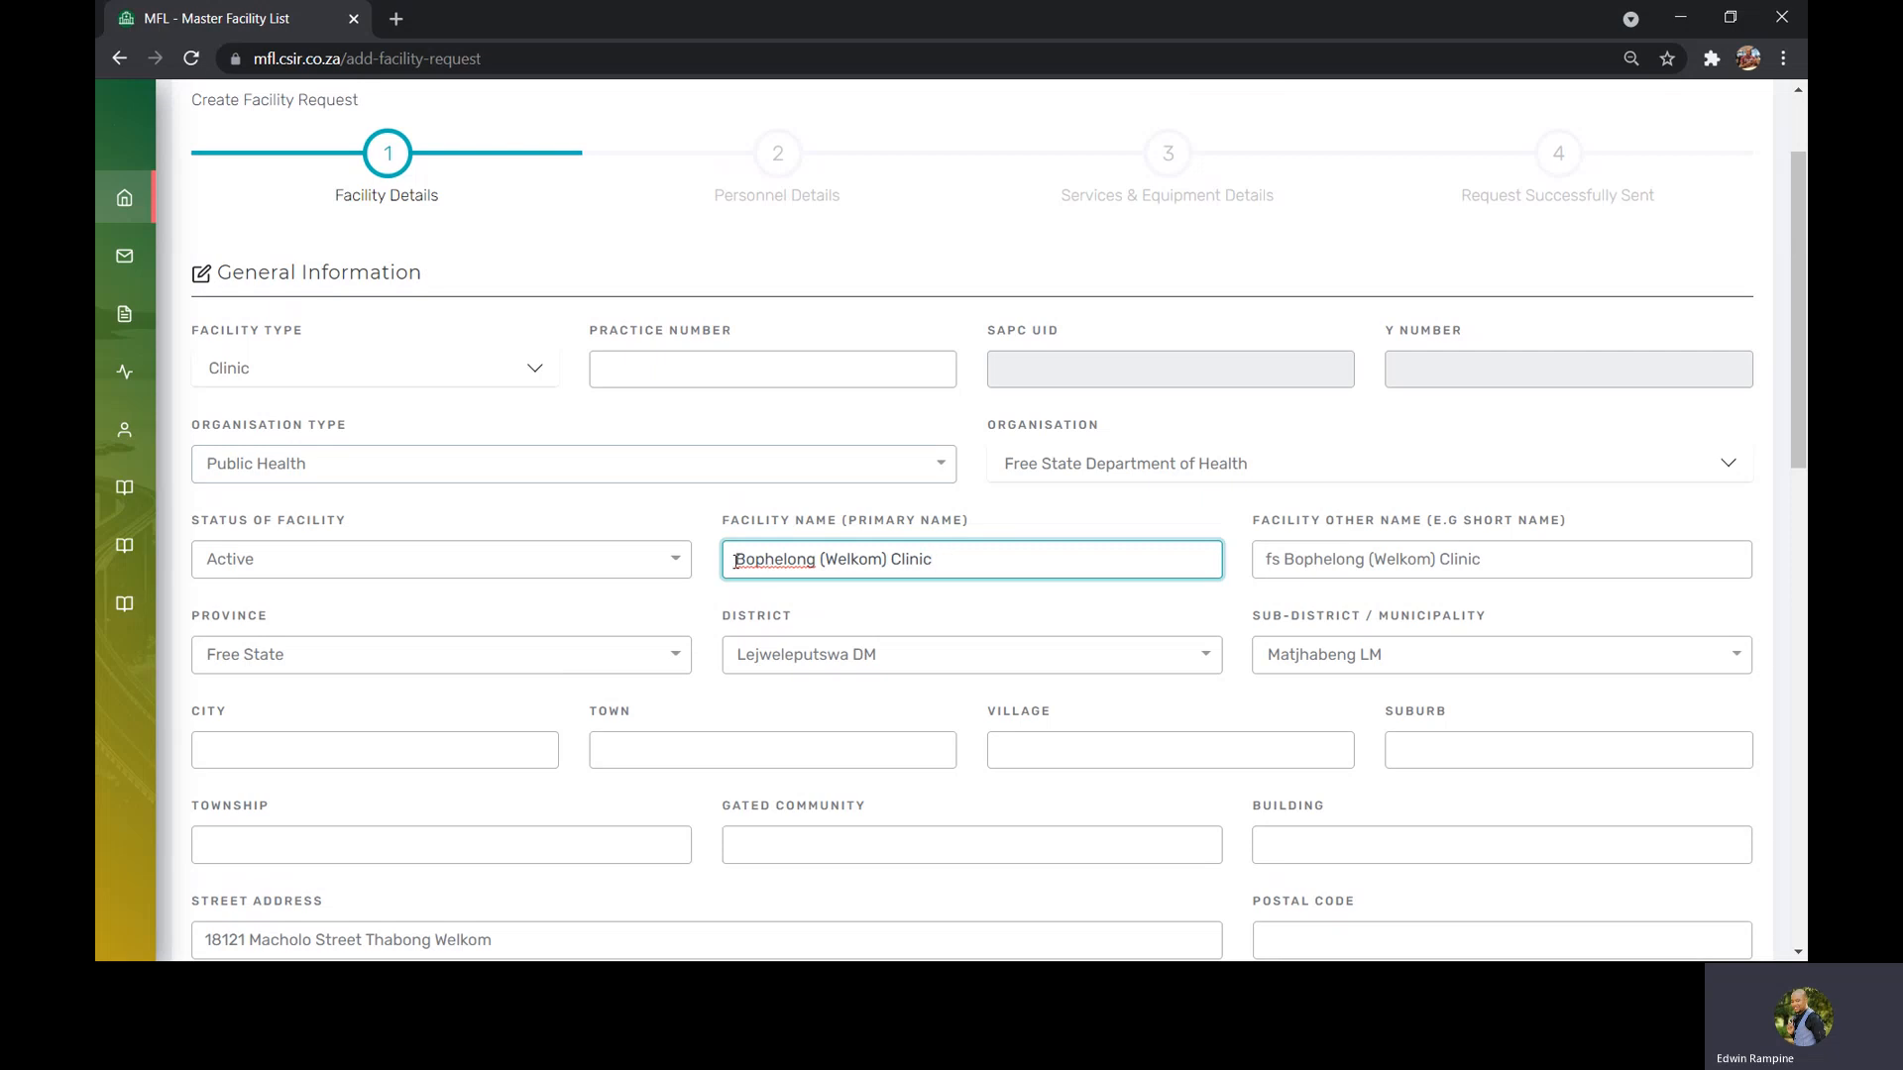
pyautogui.doubleClick(775, 560)
pyautogui.click(945, 567)
pyautogui.moveTo(938, 563); pyautogui.dragTo(893, 563)
pyautogui.click(828, 561)
pyautogui.press('BackSpace')
pyautogui.click(886, 559)
pyautogui.press('BackSpace')
pyautogui.moveTo(931, 558); pyautogui.dragTo(734, 560)
pyautogui.hotkey('ctrl', 'c')
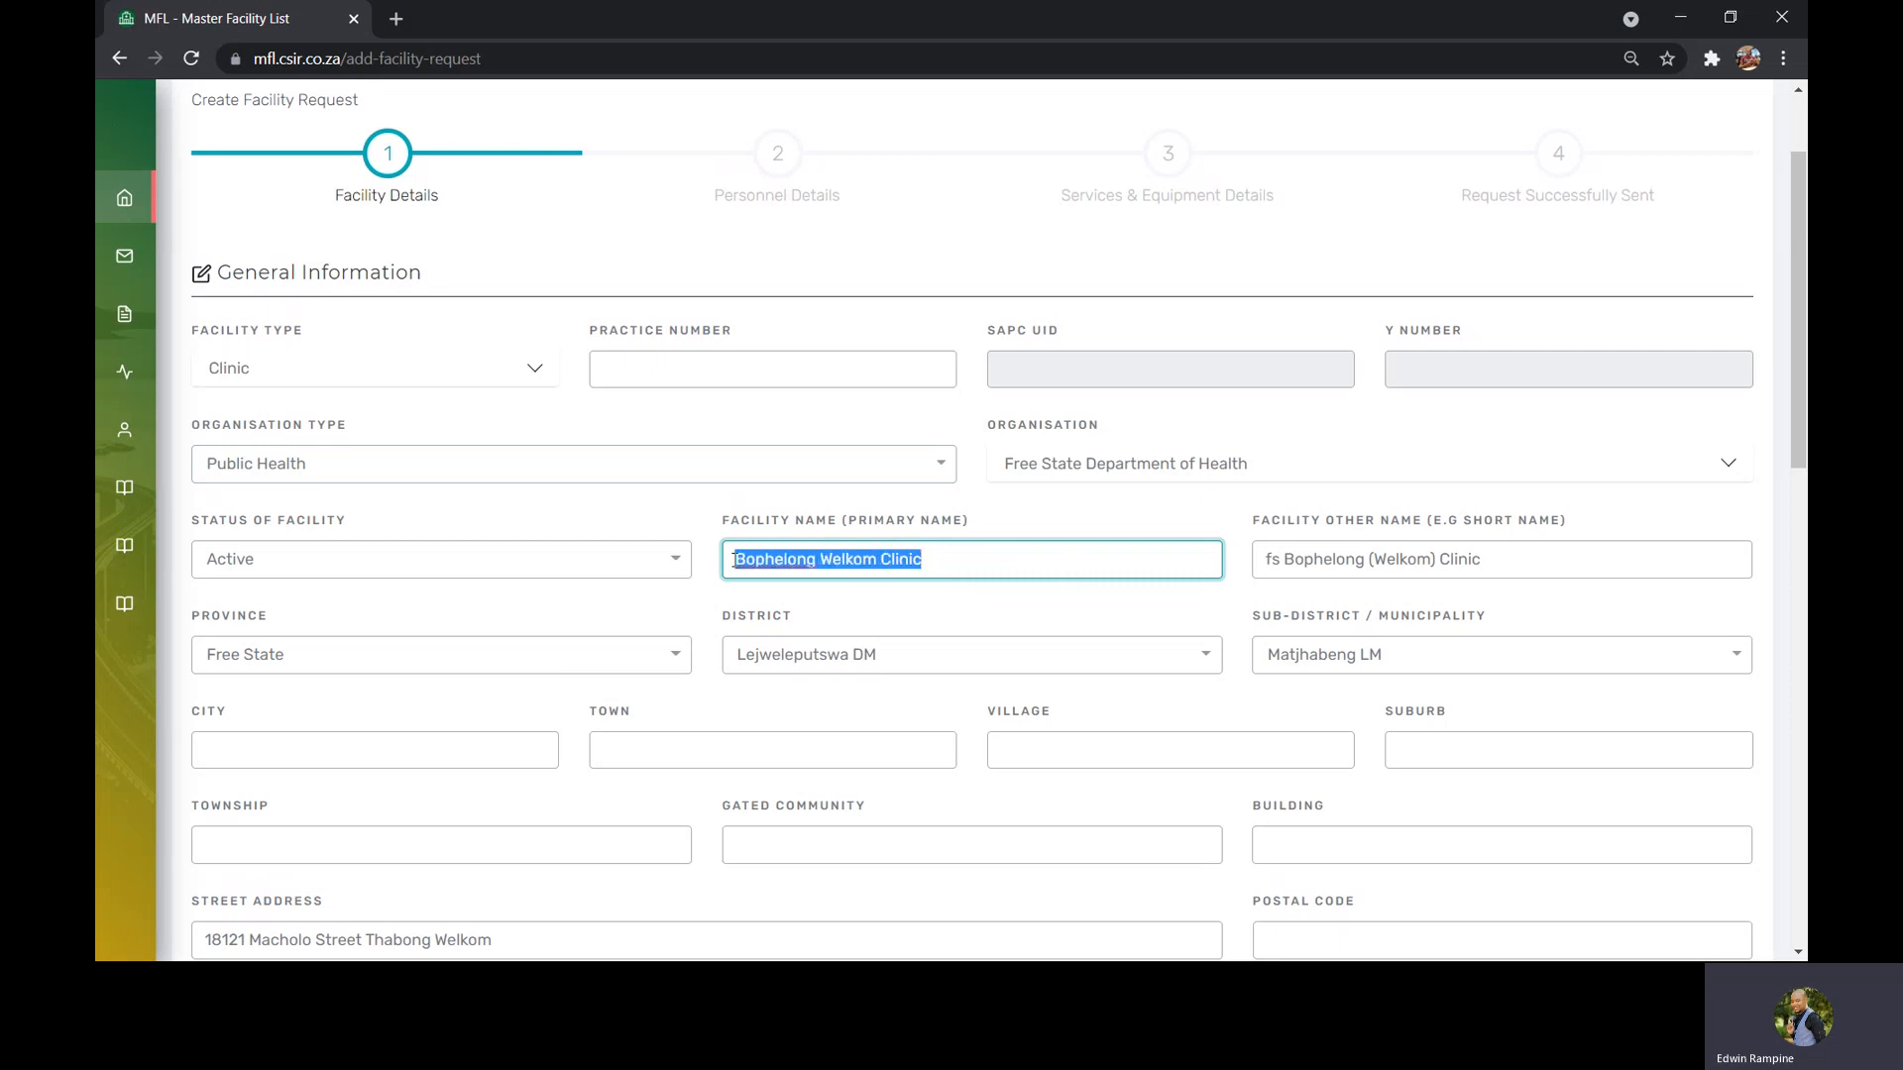
# Paste the copied name after "fs" in the other name field, making it fs Bophelong Welkom Clinic
pyautogui.click(1282, 566)
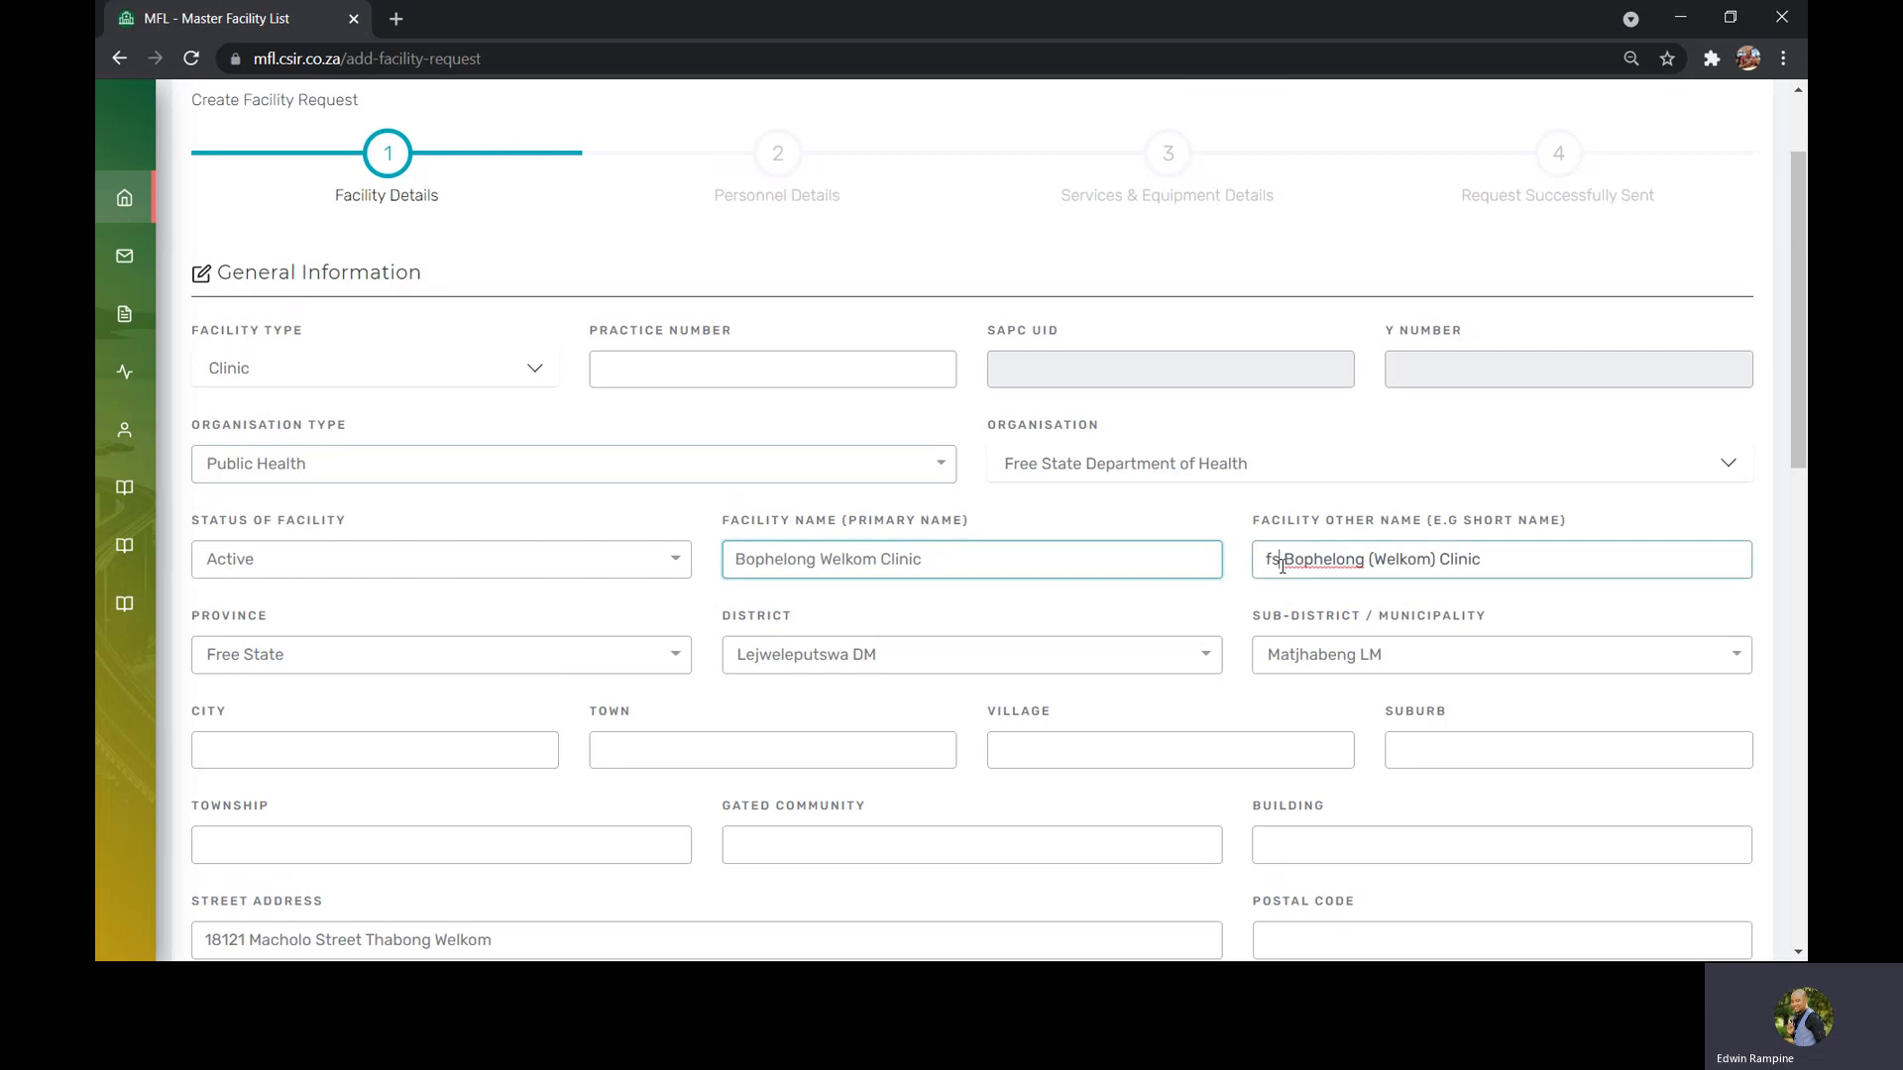
pyautogui.moveTo(1282, 566); pyautogui.dragTo(1267, 566)
pyautogui.moveTo(1512, 566); pyautogui.dragTo(1286, 563)
pyautogui.hotkey('ctrl', 'v')
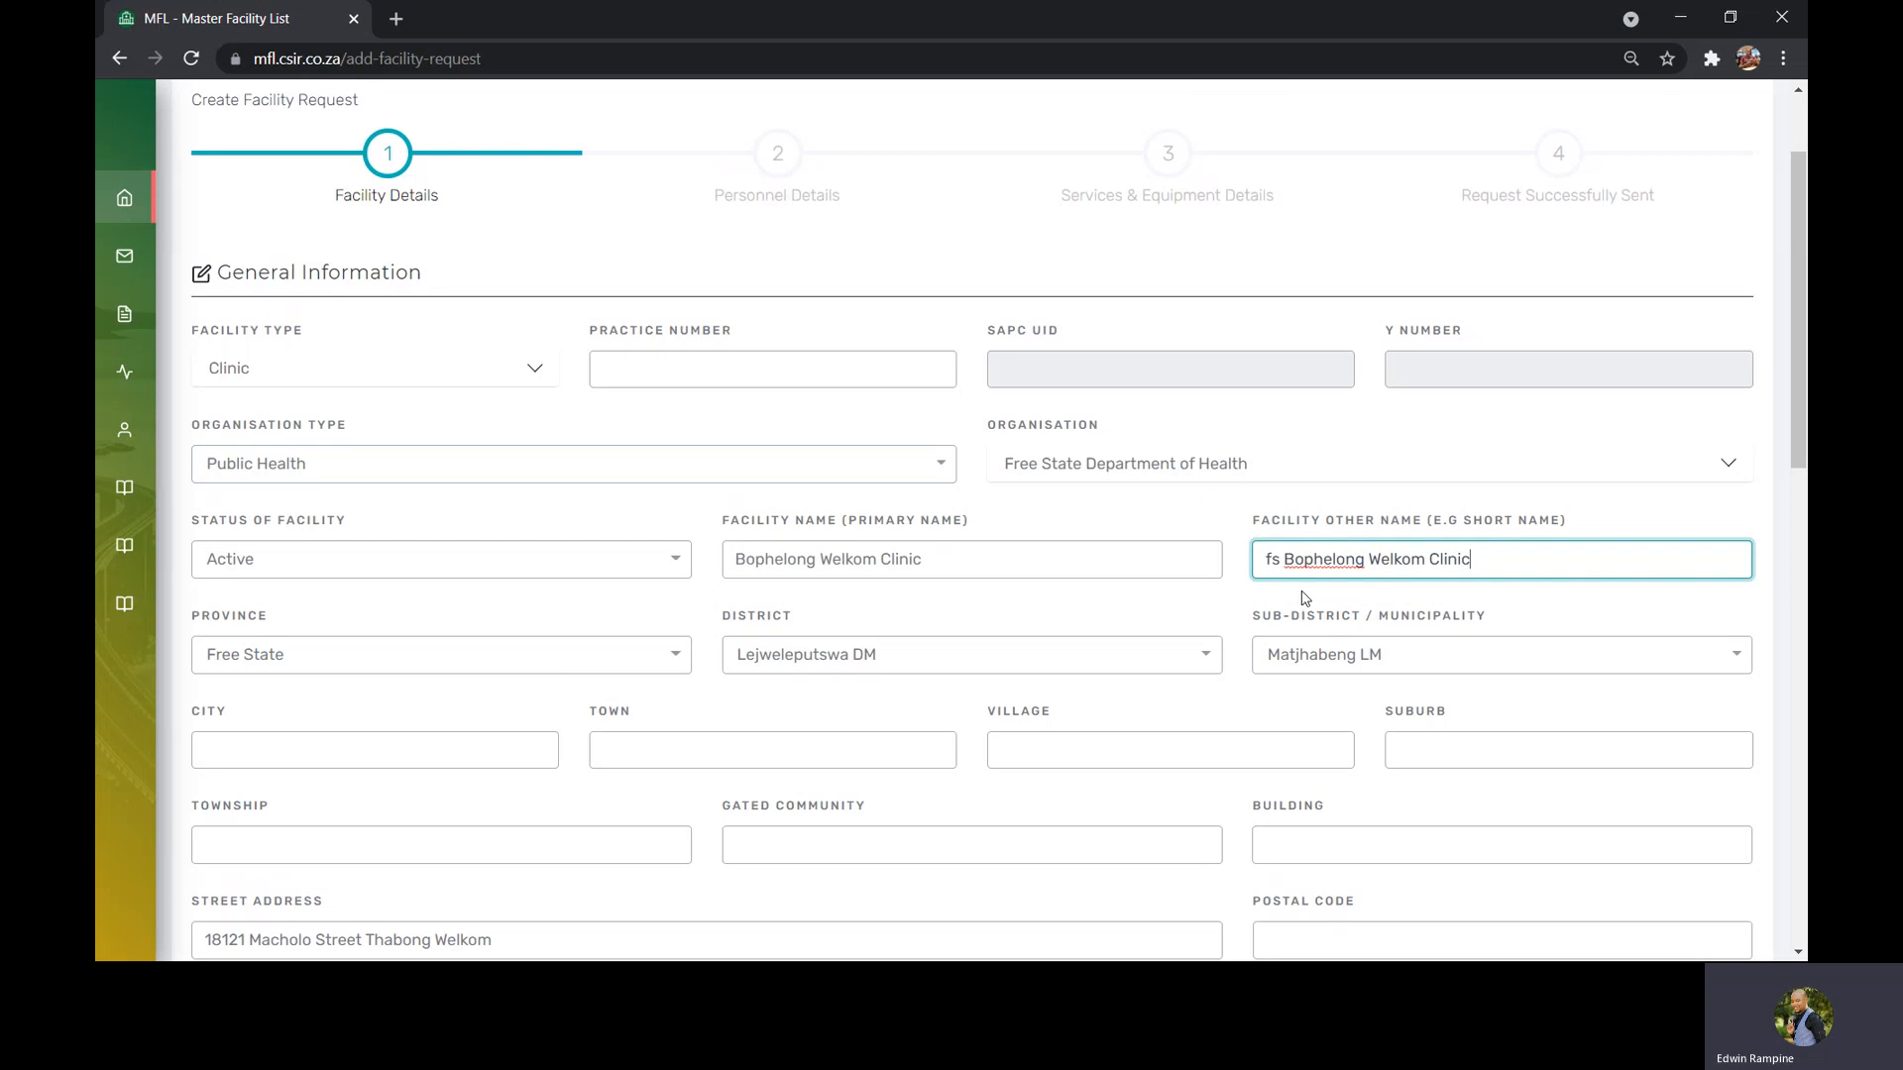
pyautogui.moveTo(1283, 563); pyautogui.dragTo(1264, 563)
# Select Lejweleputswa DM as the district and Nala LM as the sub-district
pyautogui.click(808, 664)
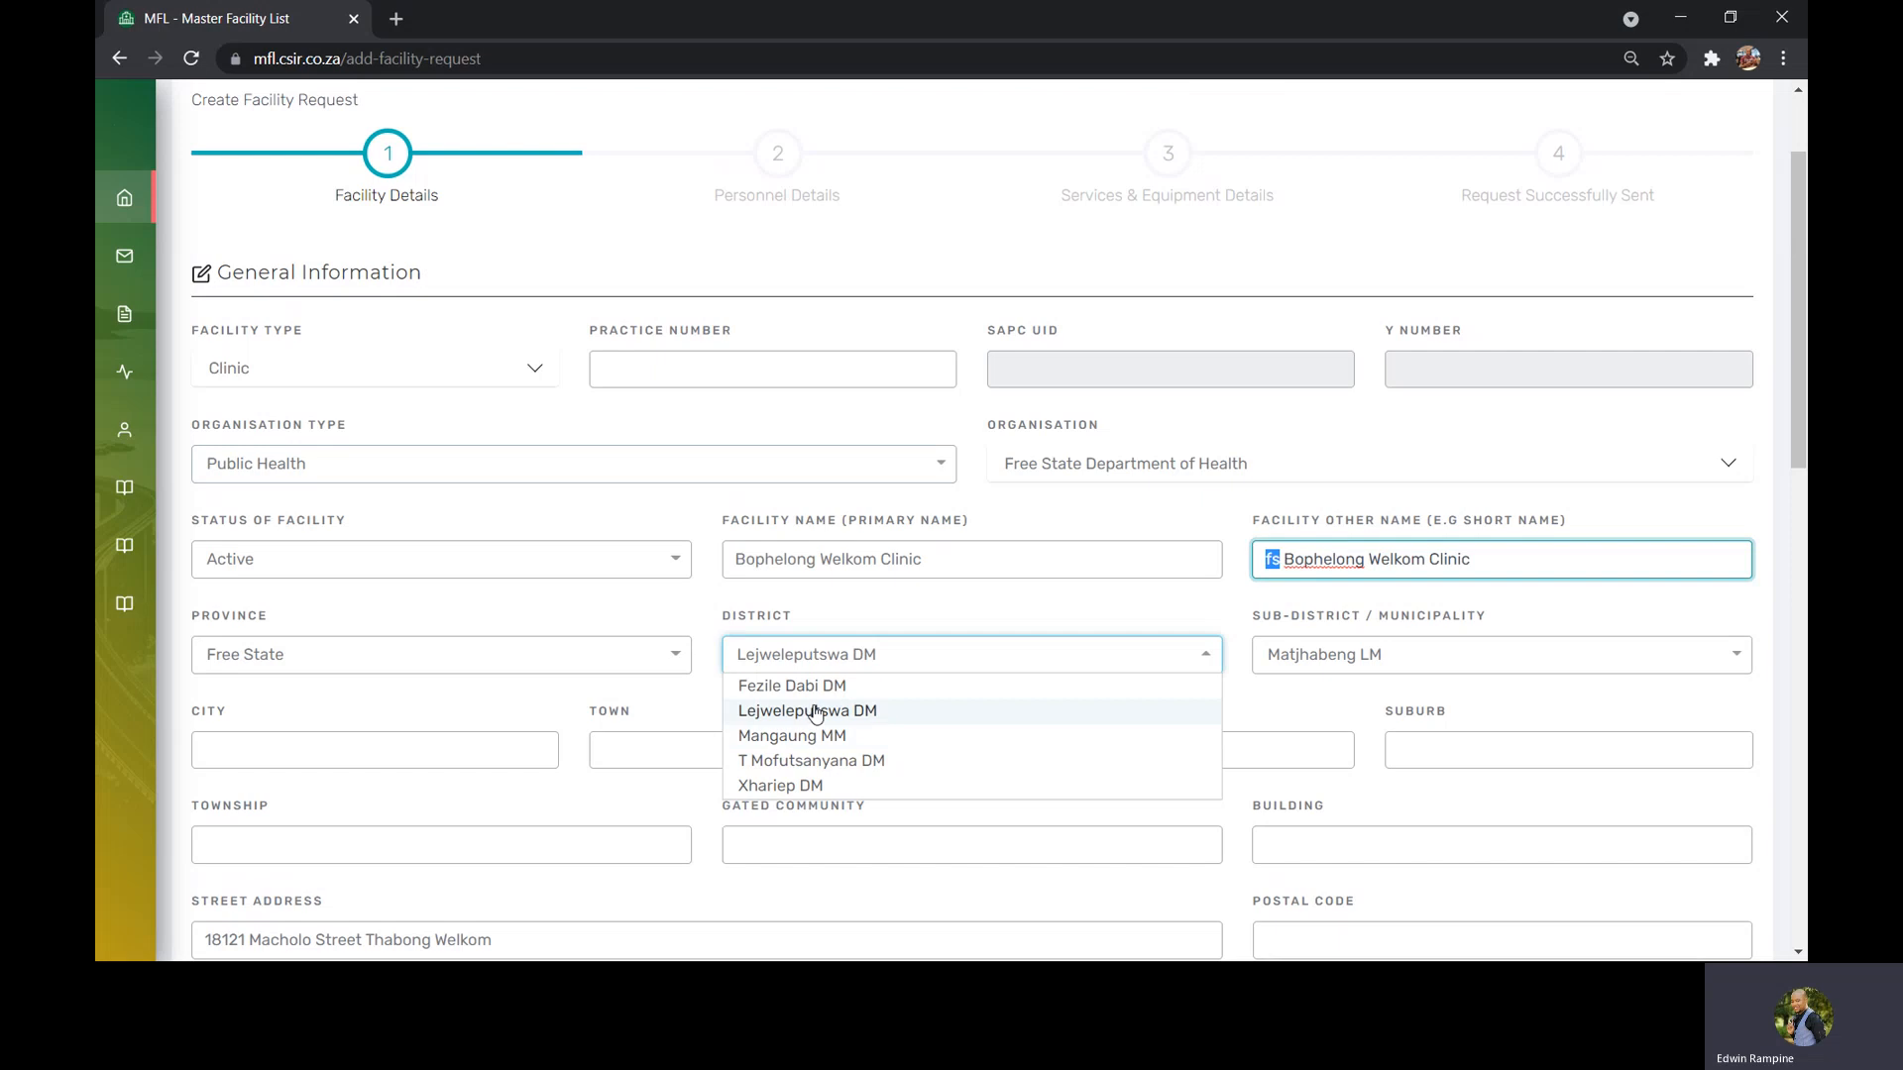
pyautogui.click(763, 721)
pyautogui.click(1346, 662)
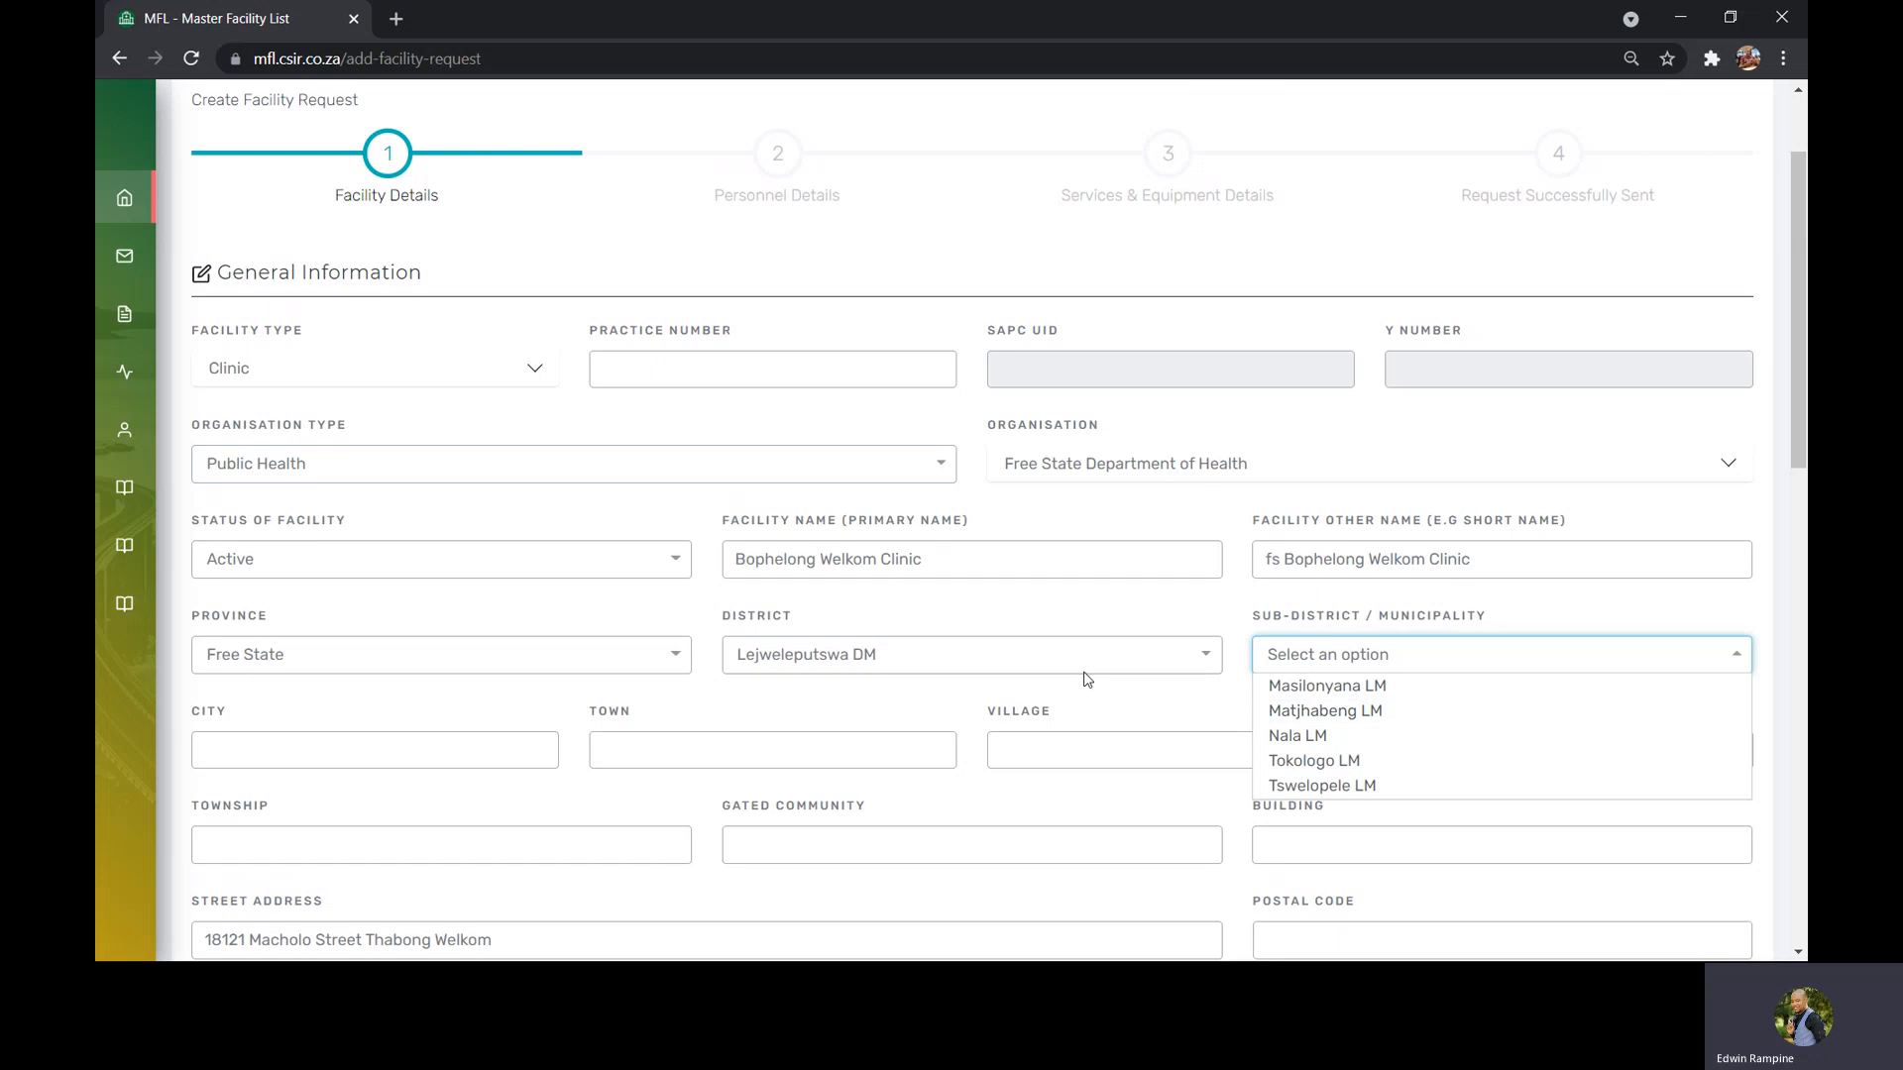
pyautogui.click(1303, 735)
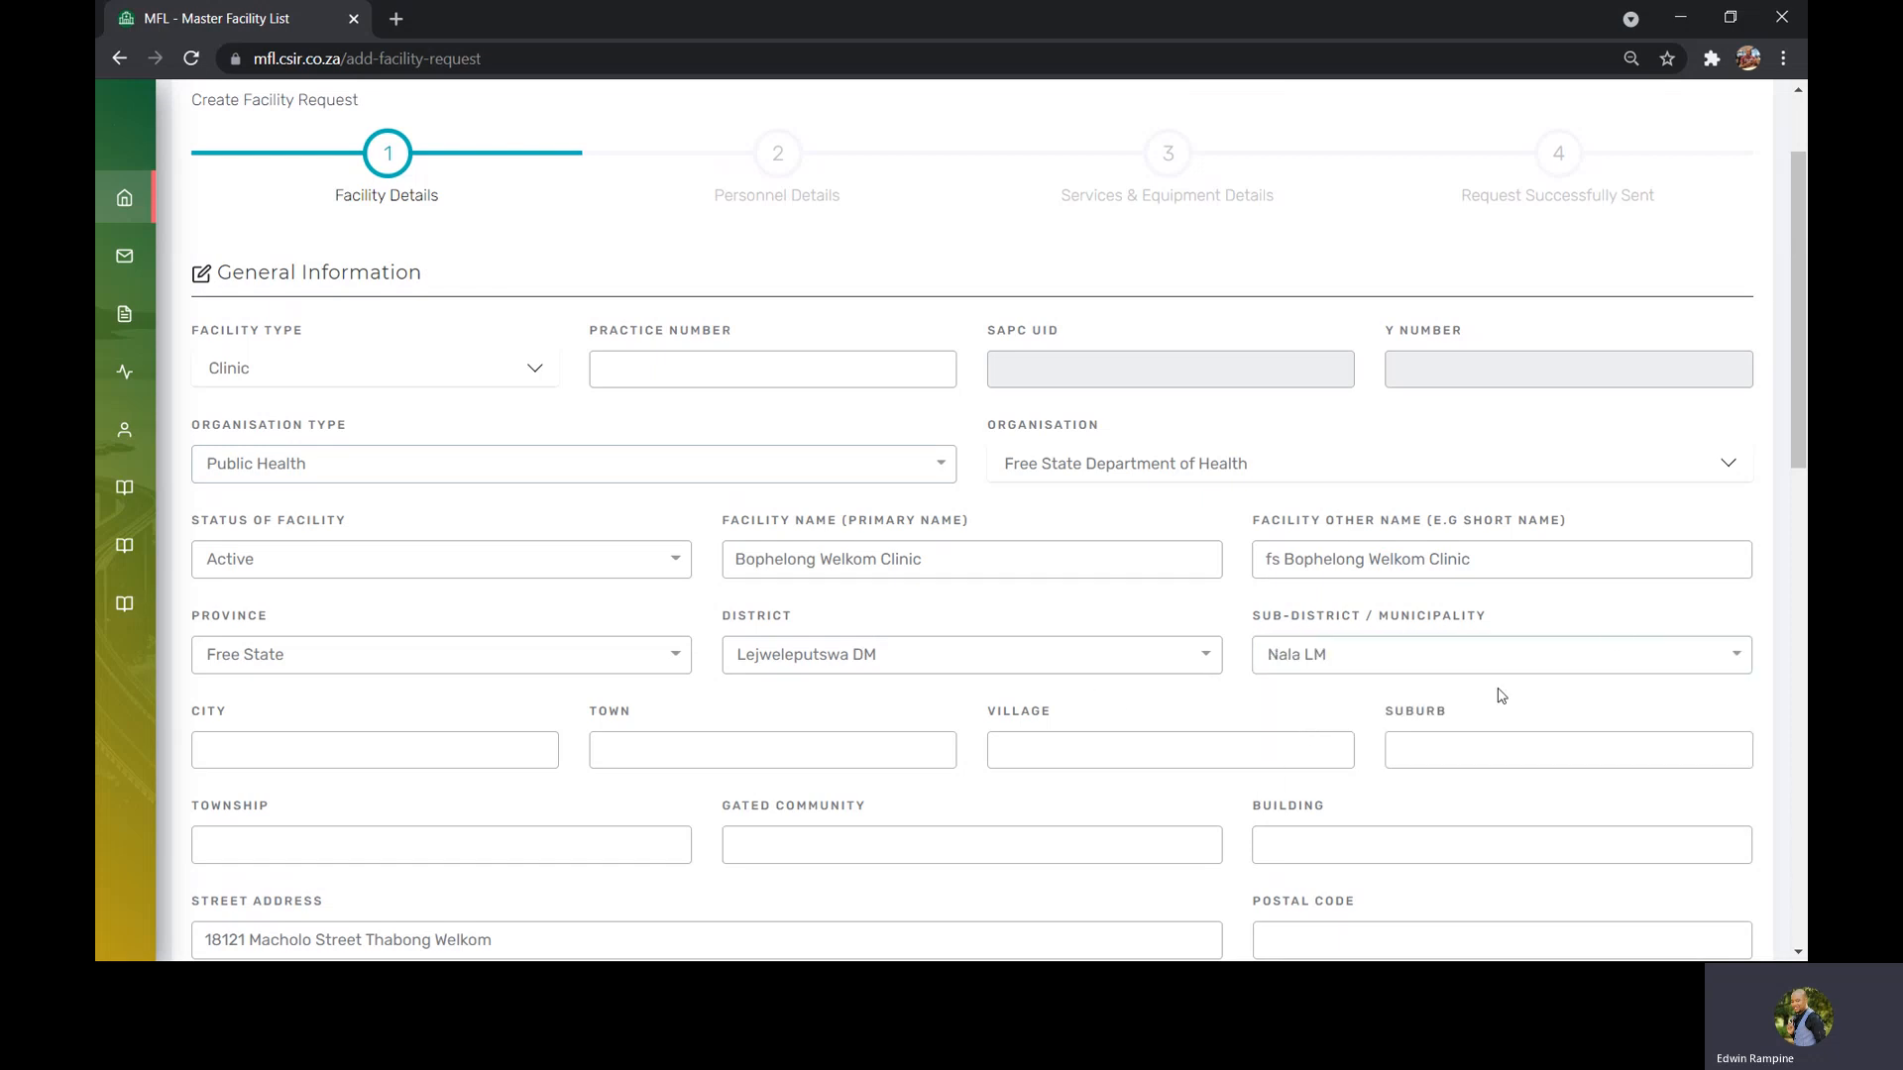
# Set the facility's postal code to 1084
pyautogui.scroll(-2, 1804, 493)
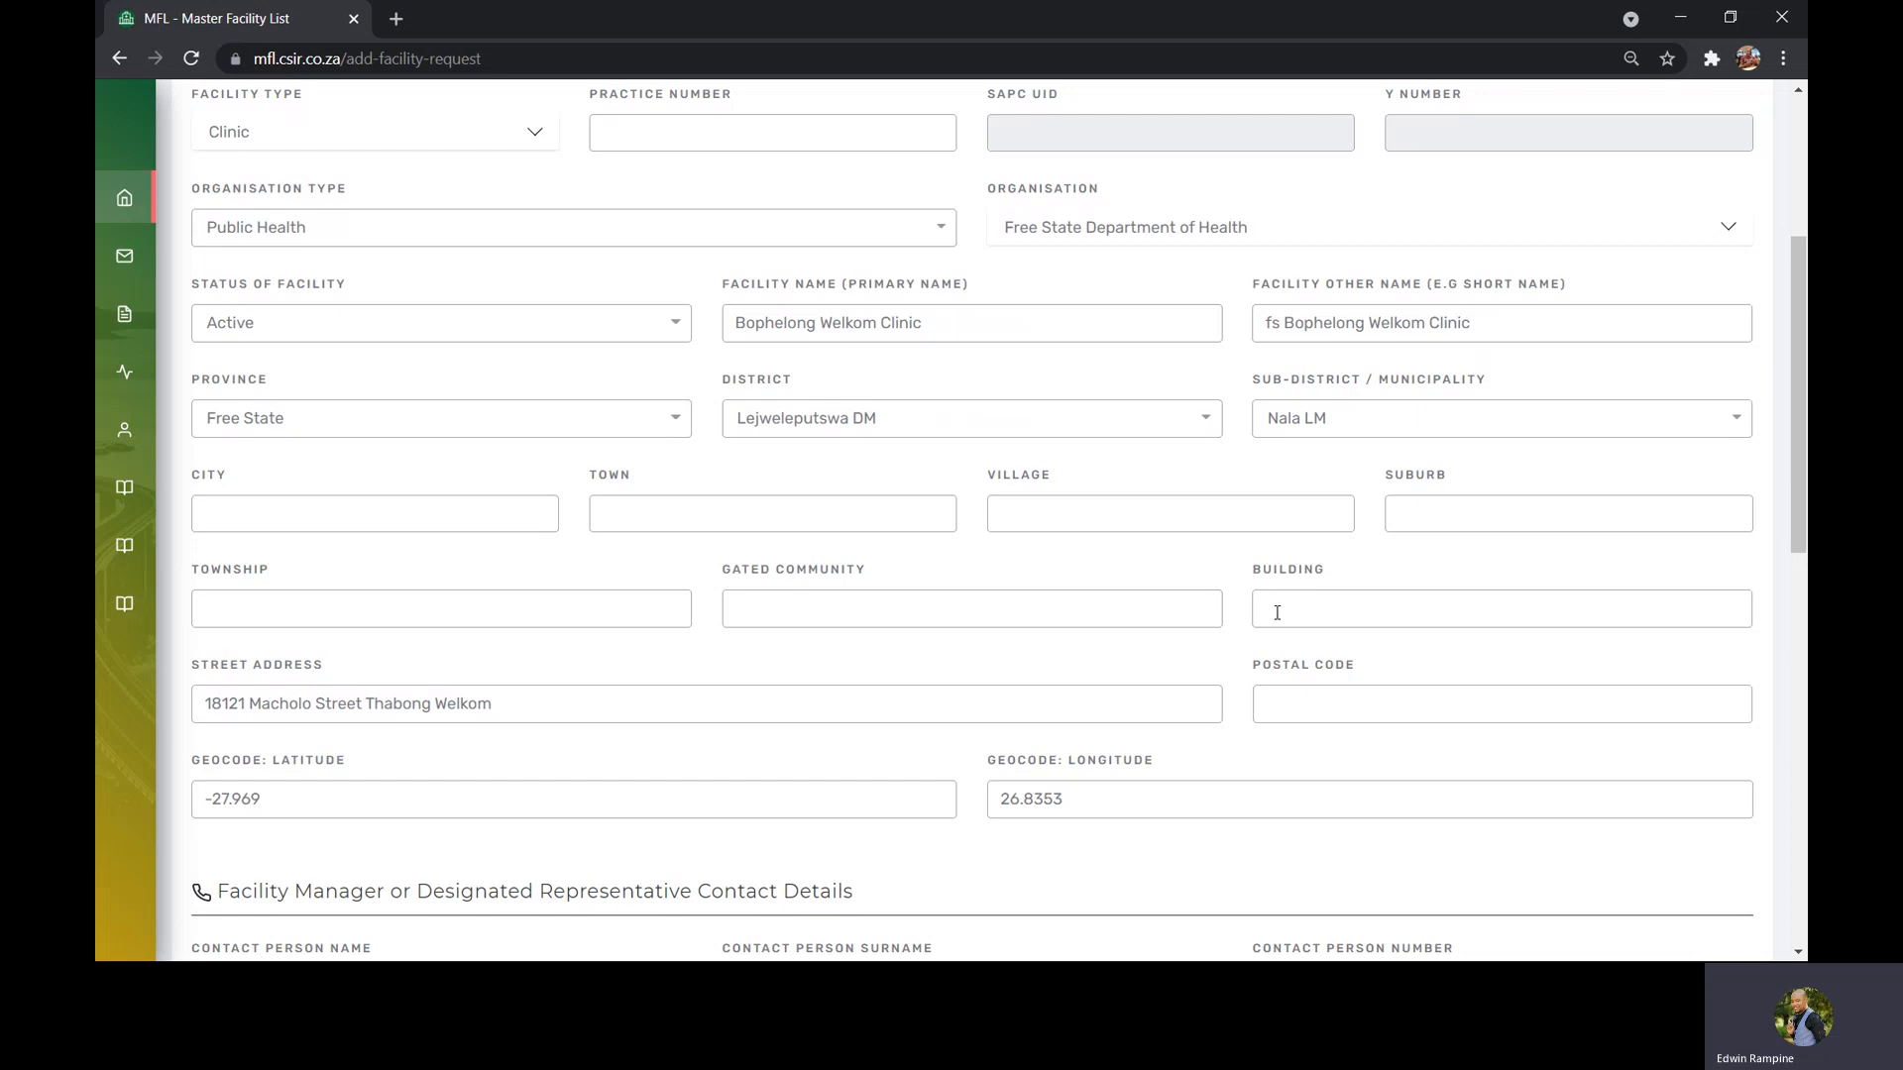
pyautogui.click(1289, 705)
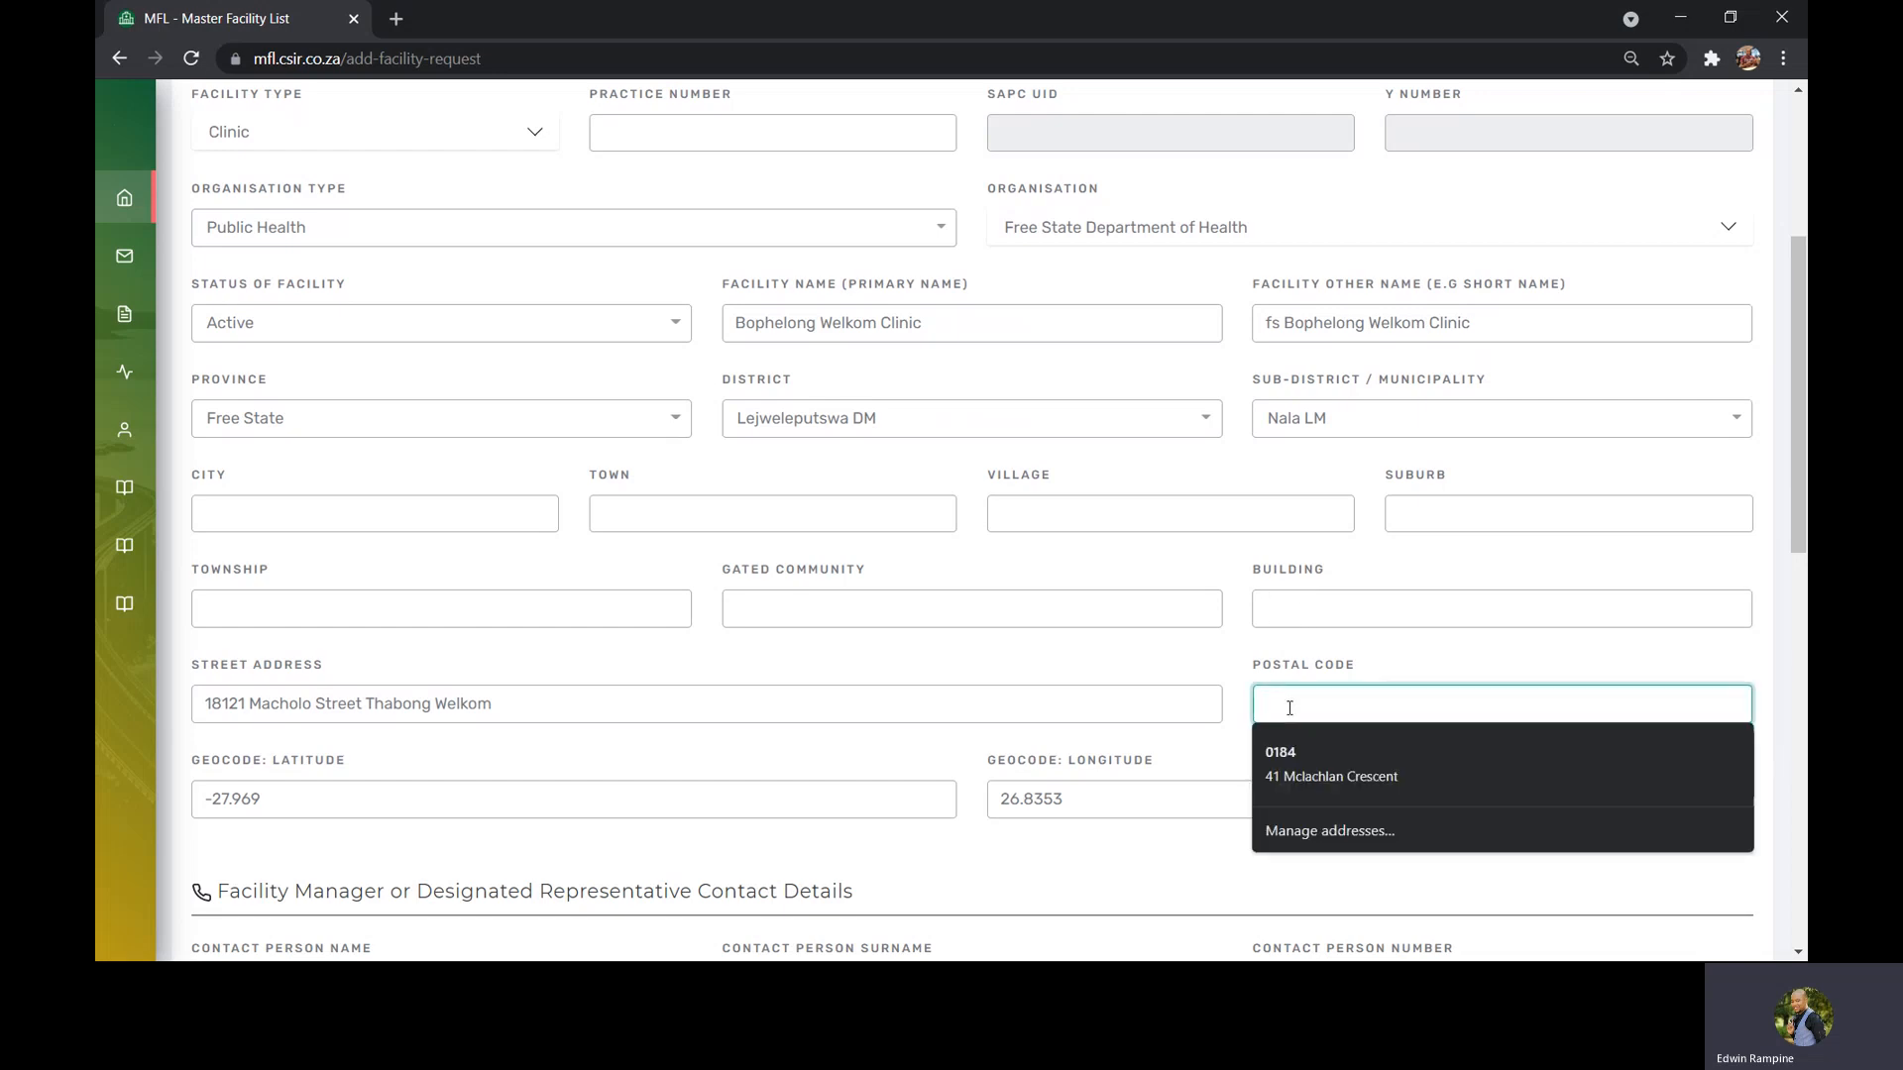
pyautogui.write('1084')
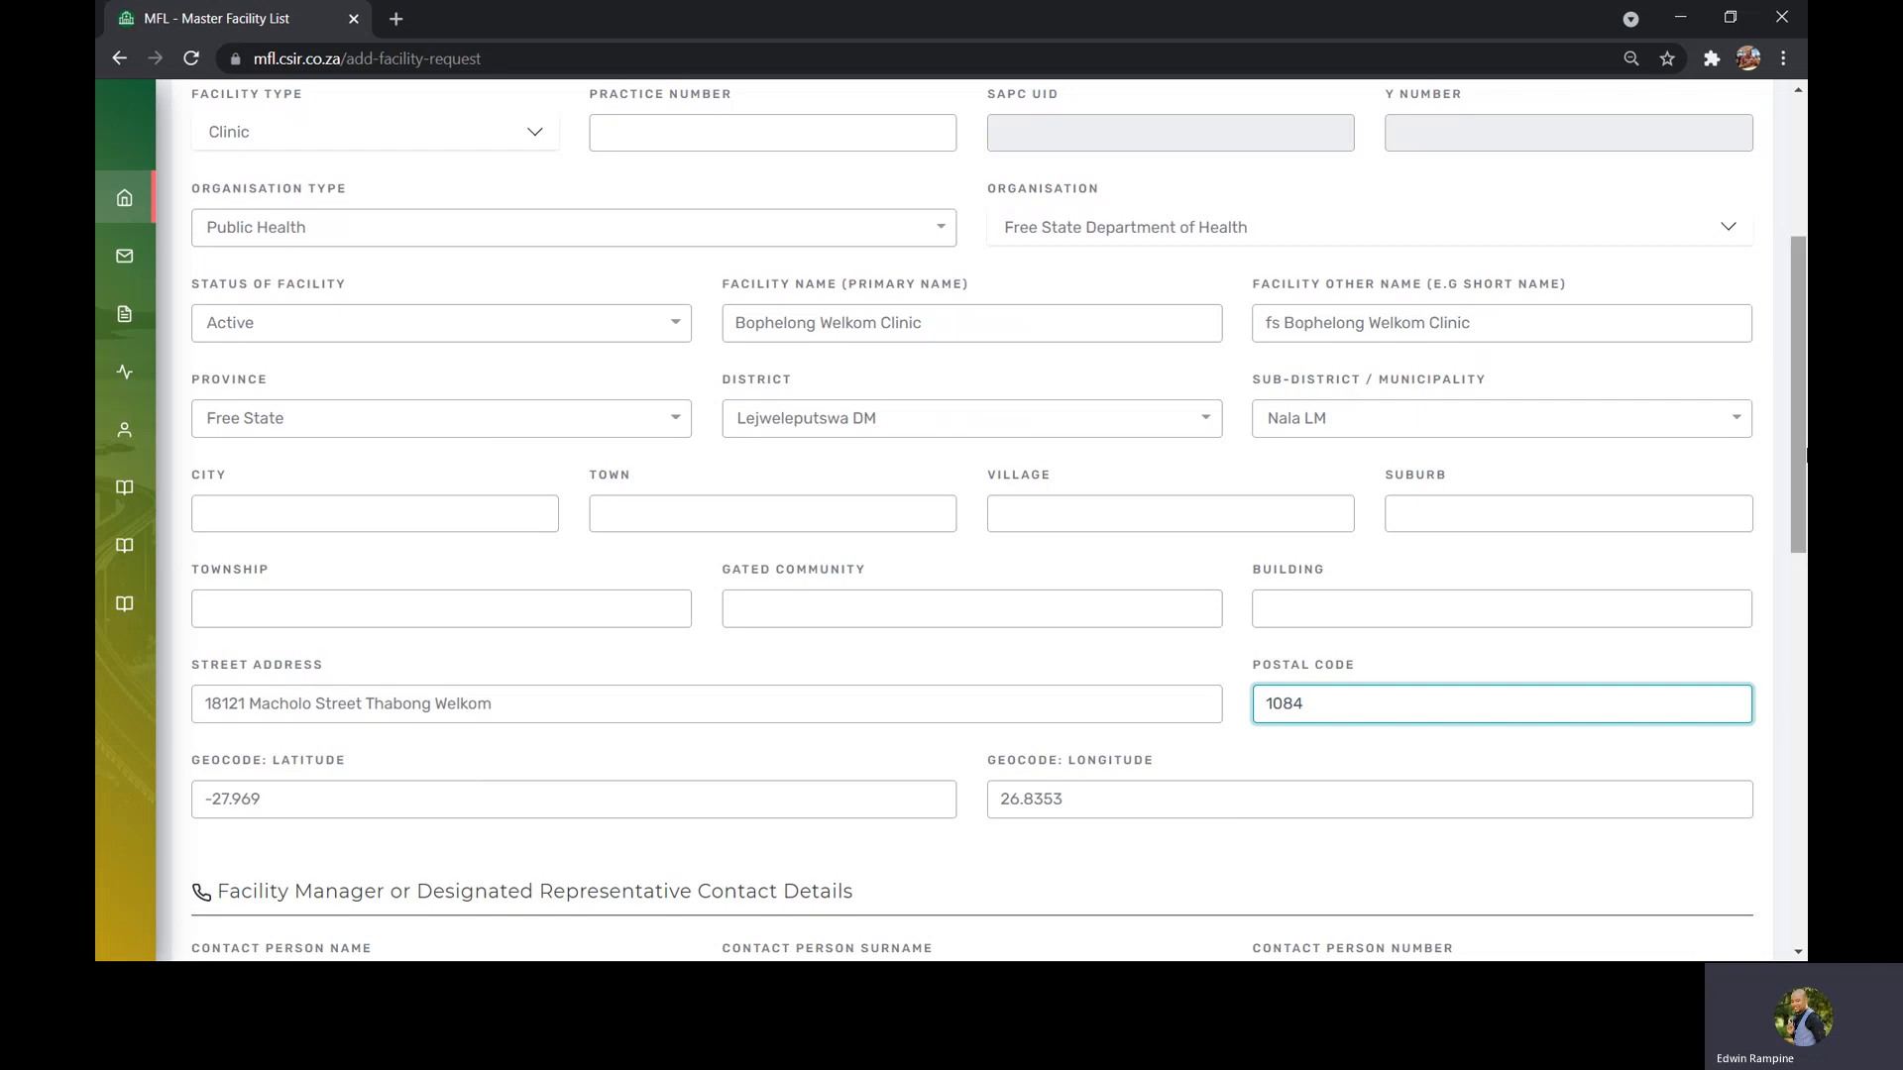
pyautogui.moveTo(1798, 451); pyautogui.dragTo(1798, 520)
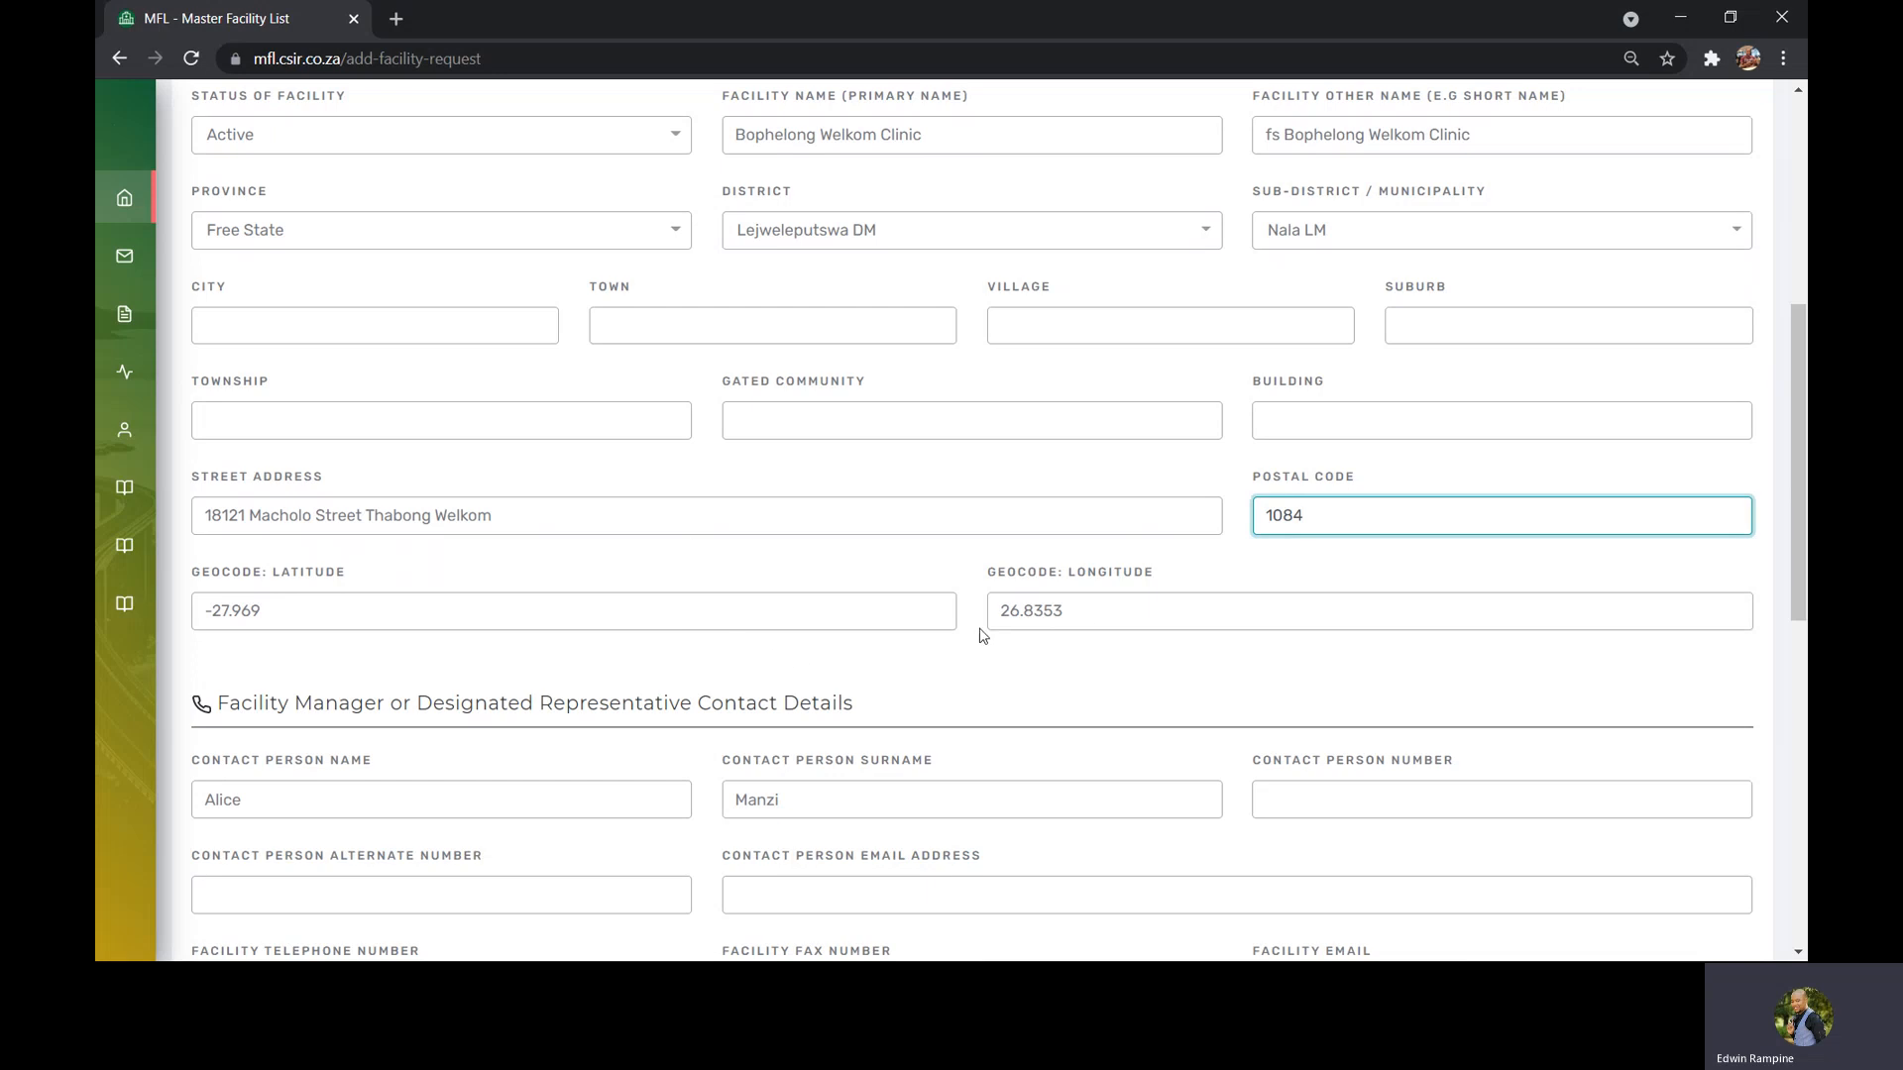
# Fill in the contact person's e-mail address using the suggested test address
pyautogui.scroll(-2, 1794, 456)
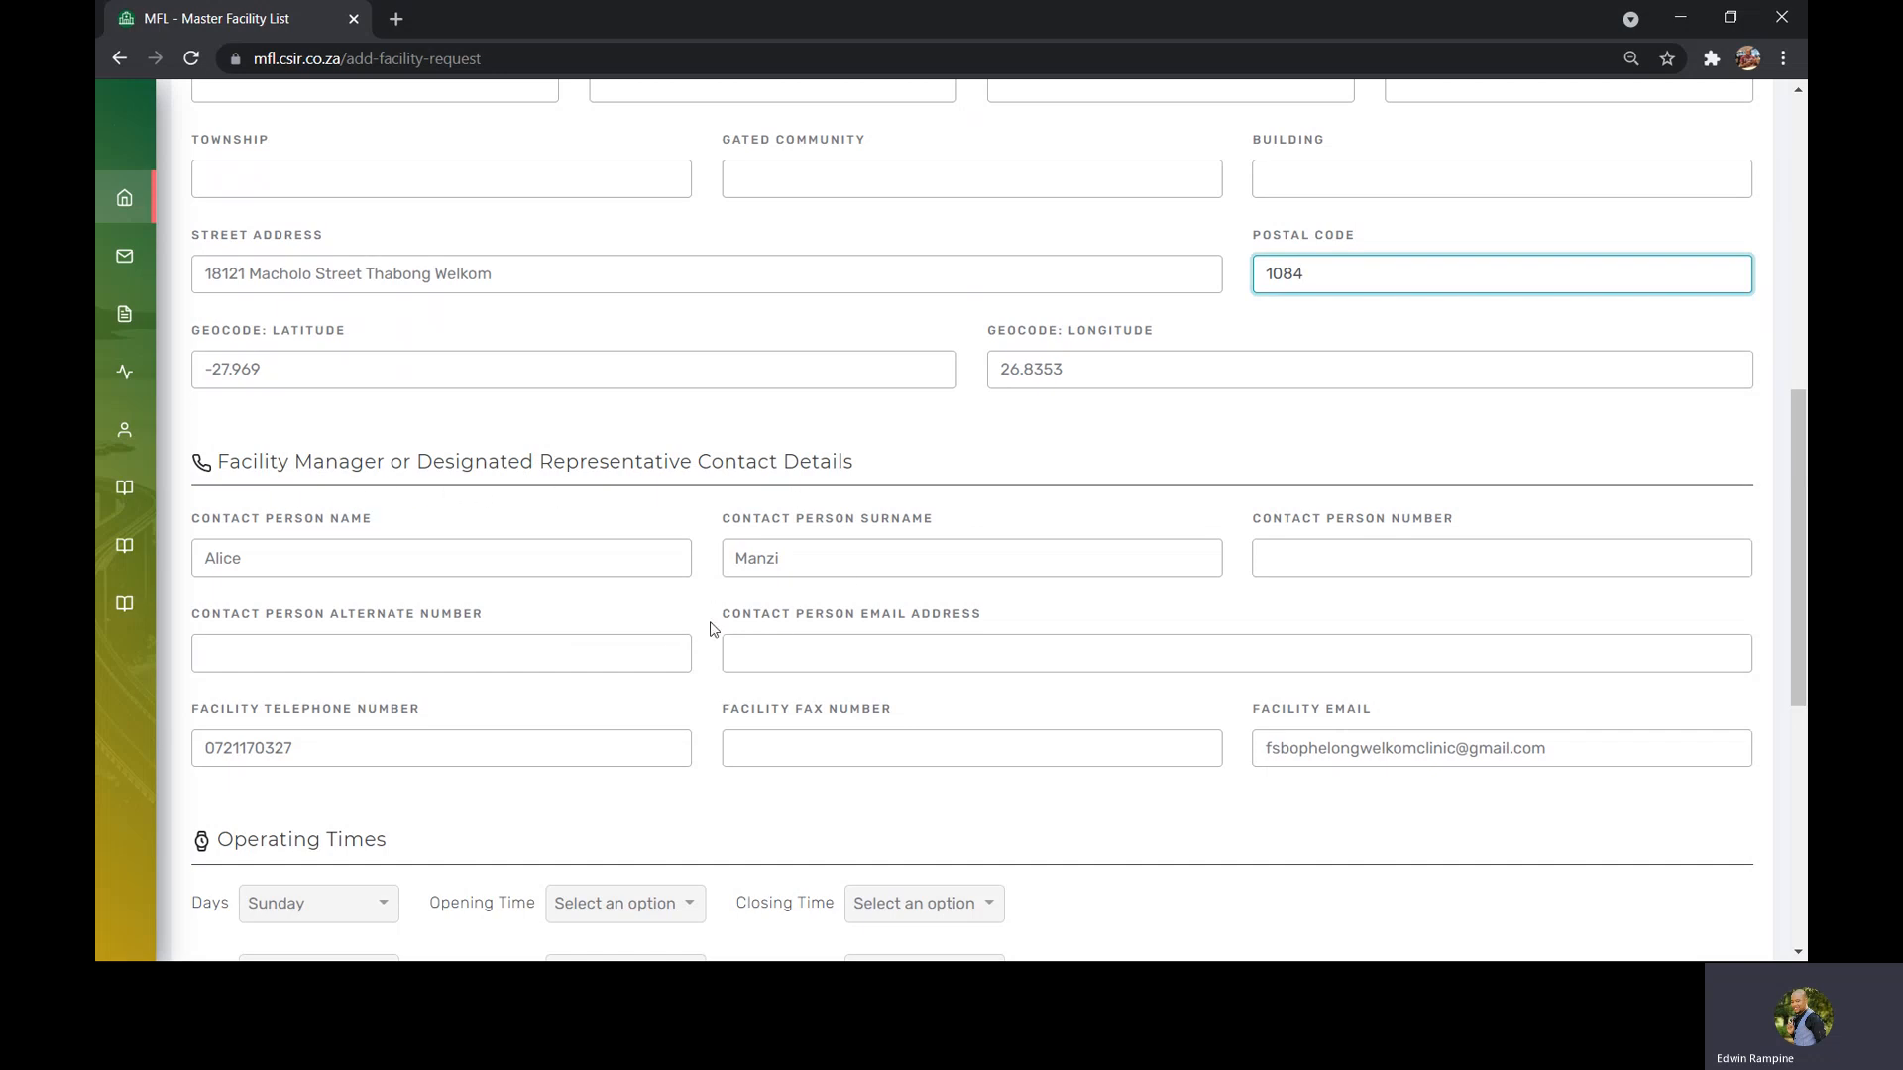
pyautogui.click(591, 545)
pyautogui.click(778, 555)
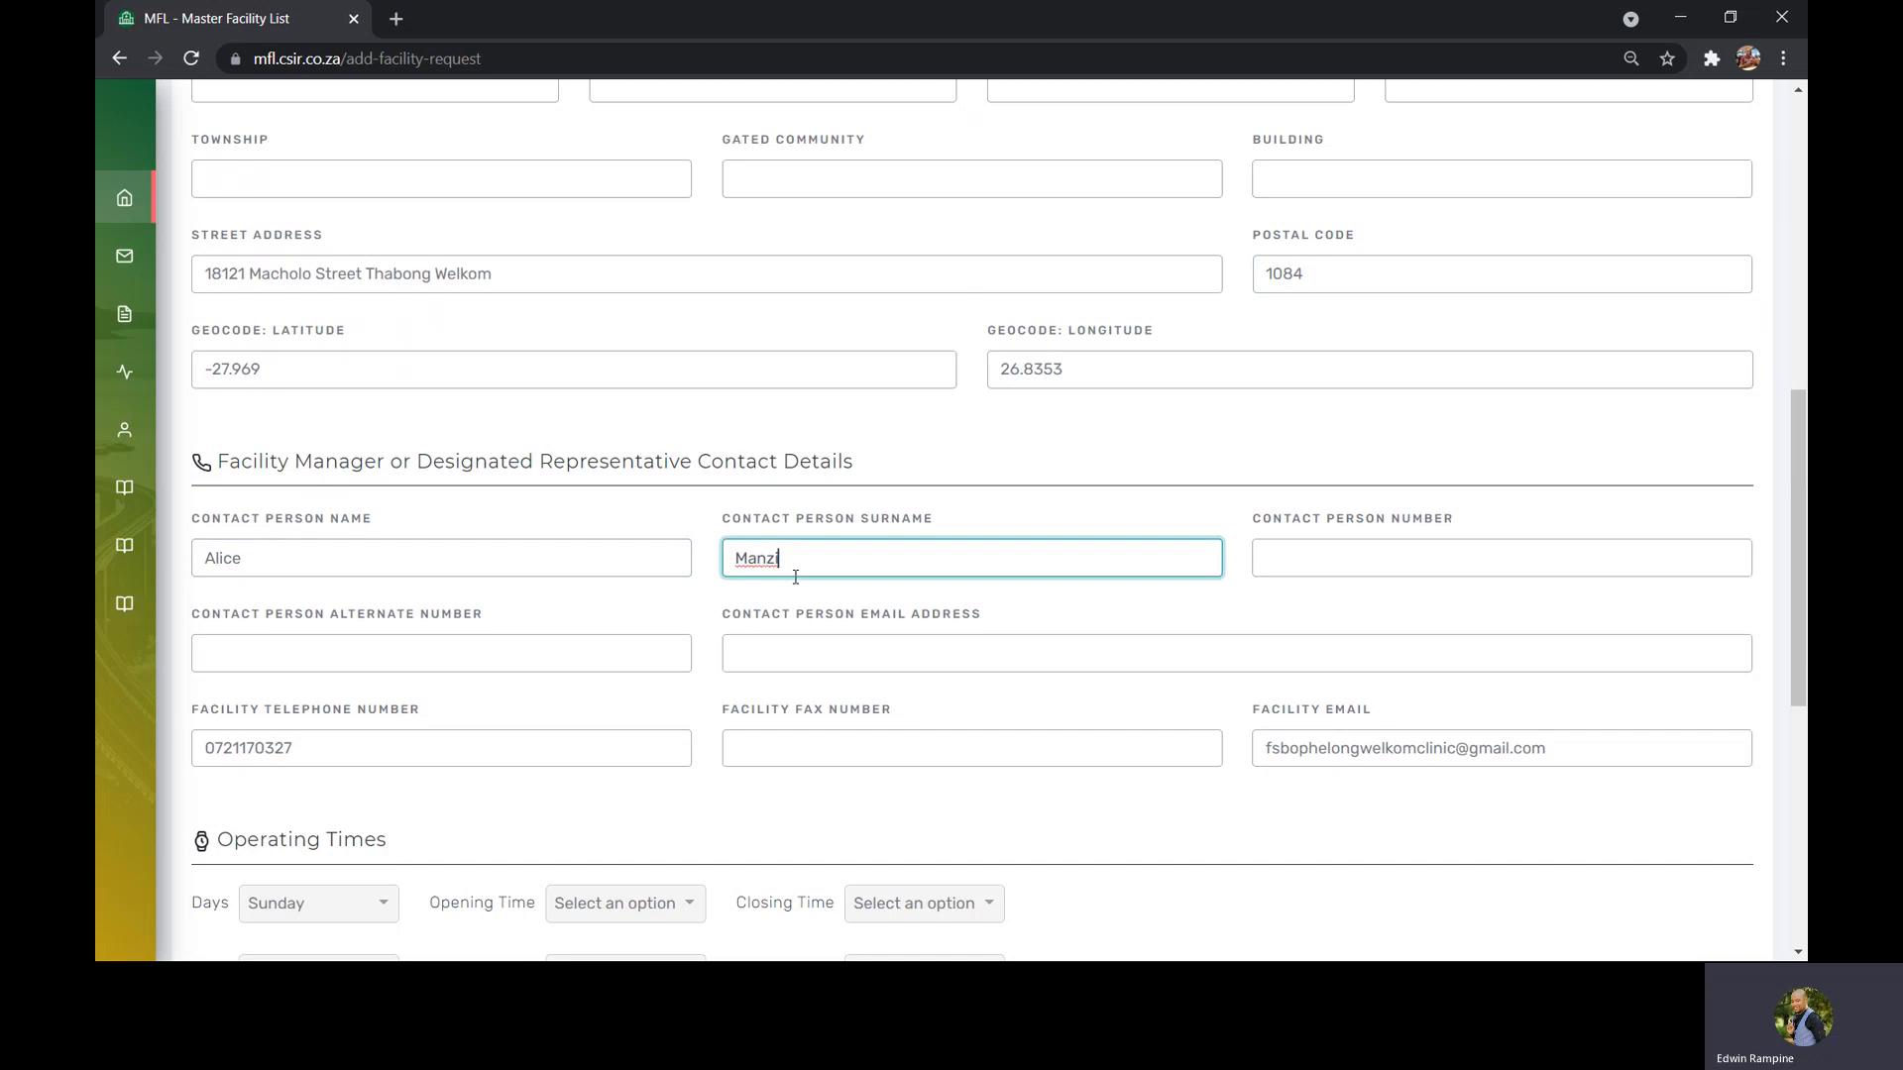
pyautogui.click(791, 647)
pyautogui.click(813, 540)
pyautogui.scroll(-6, 1798, 495)
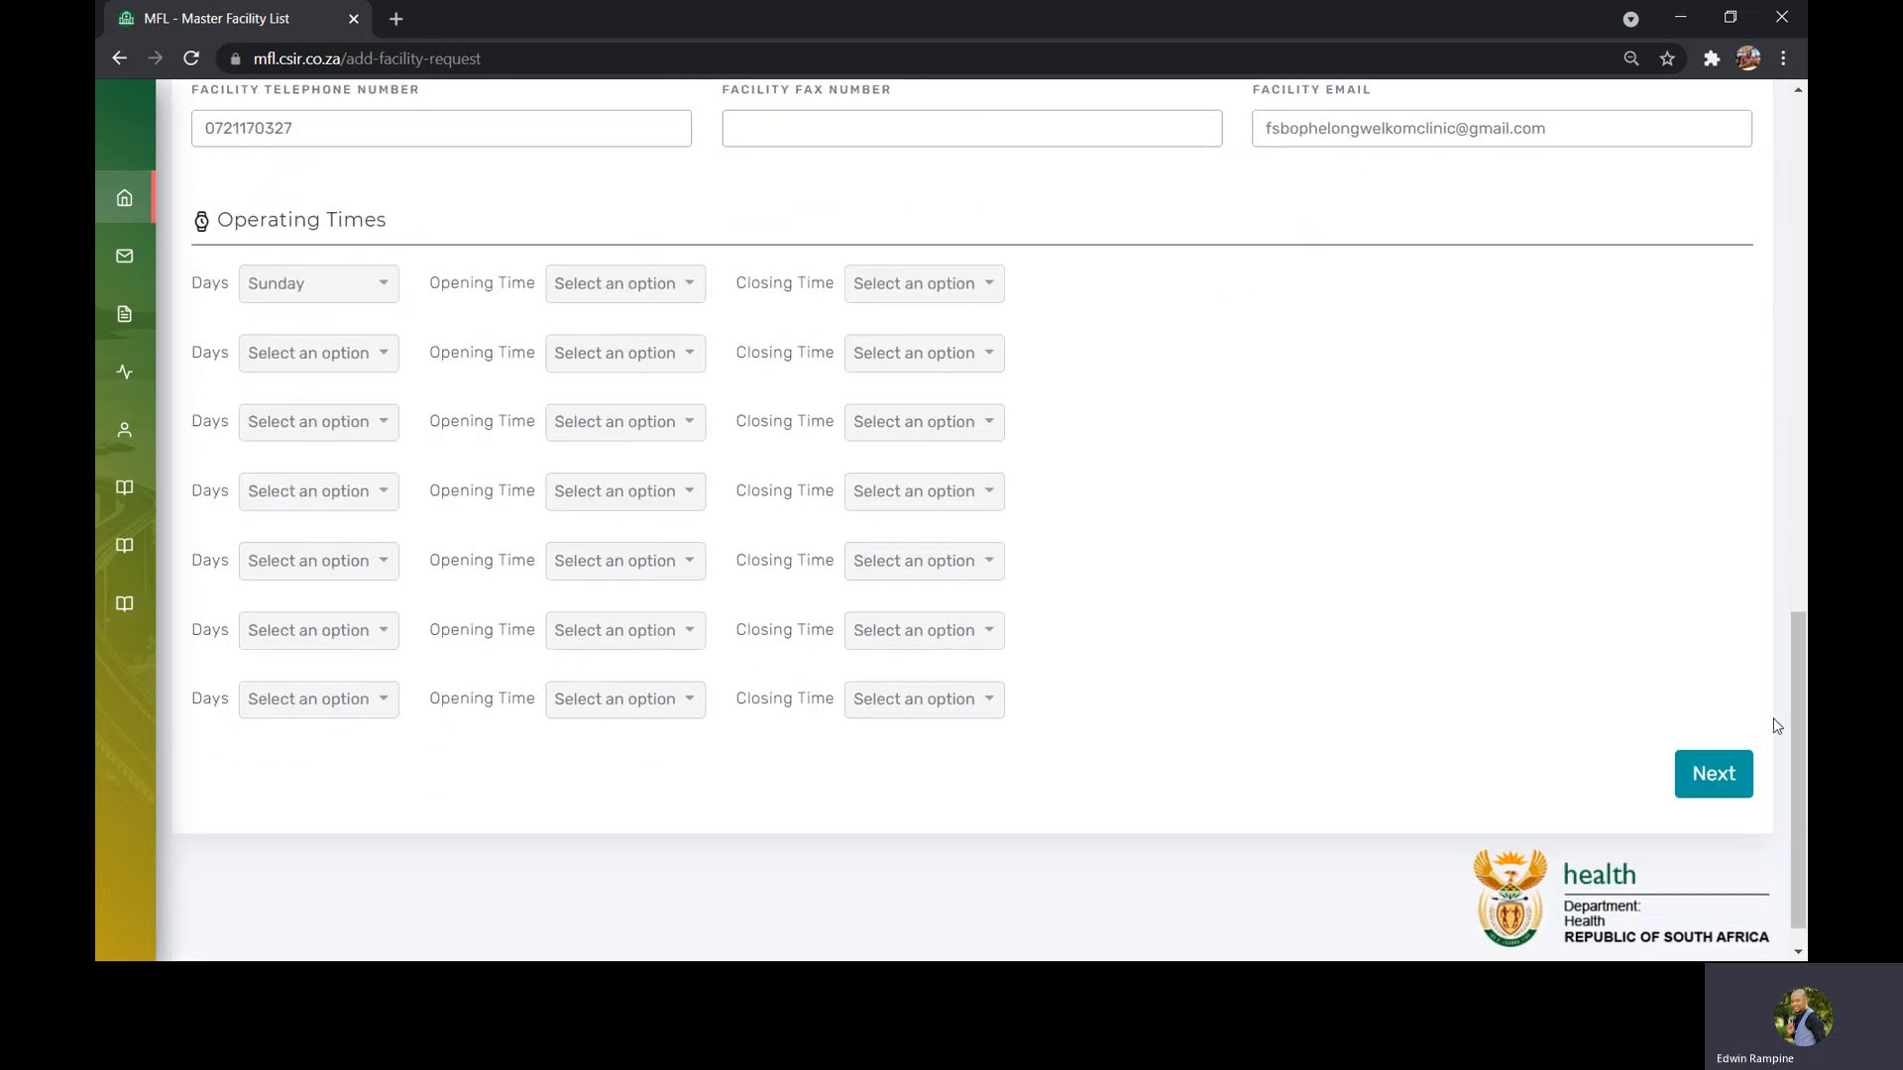
pyautogui.moveTo(1797, 739); pyautogui.dragTo(1790, 555)
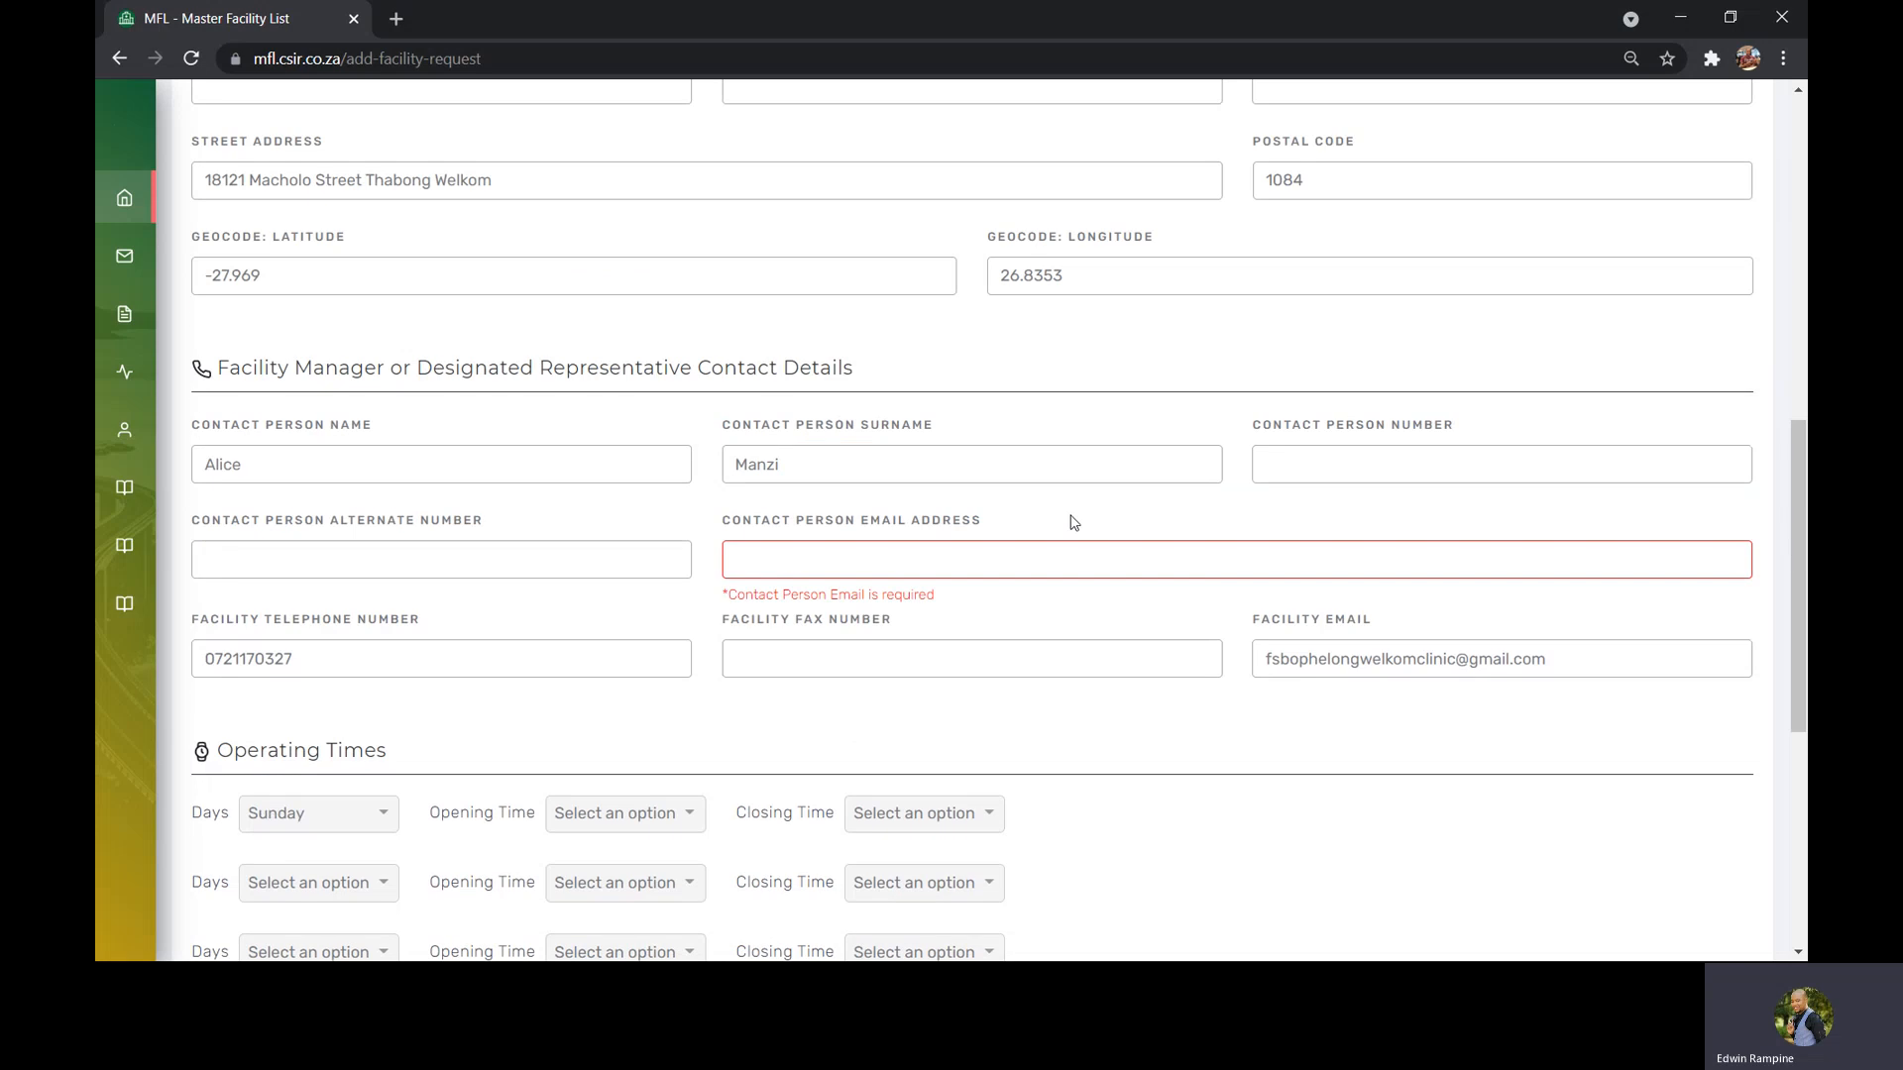
pyautogui.click(854, 560)
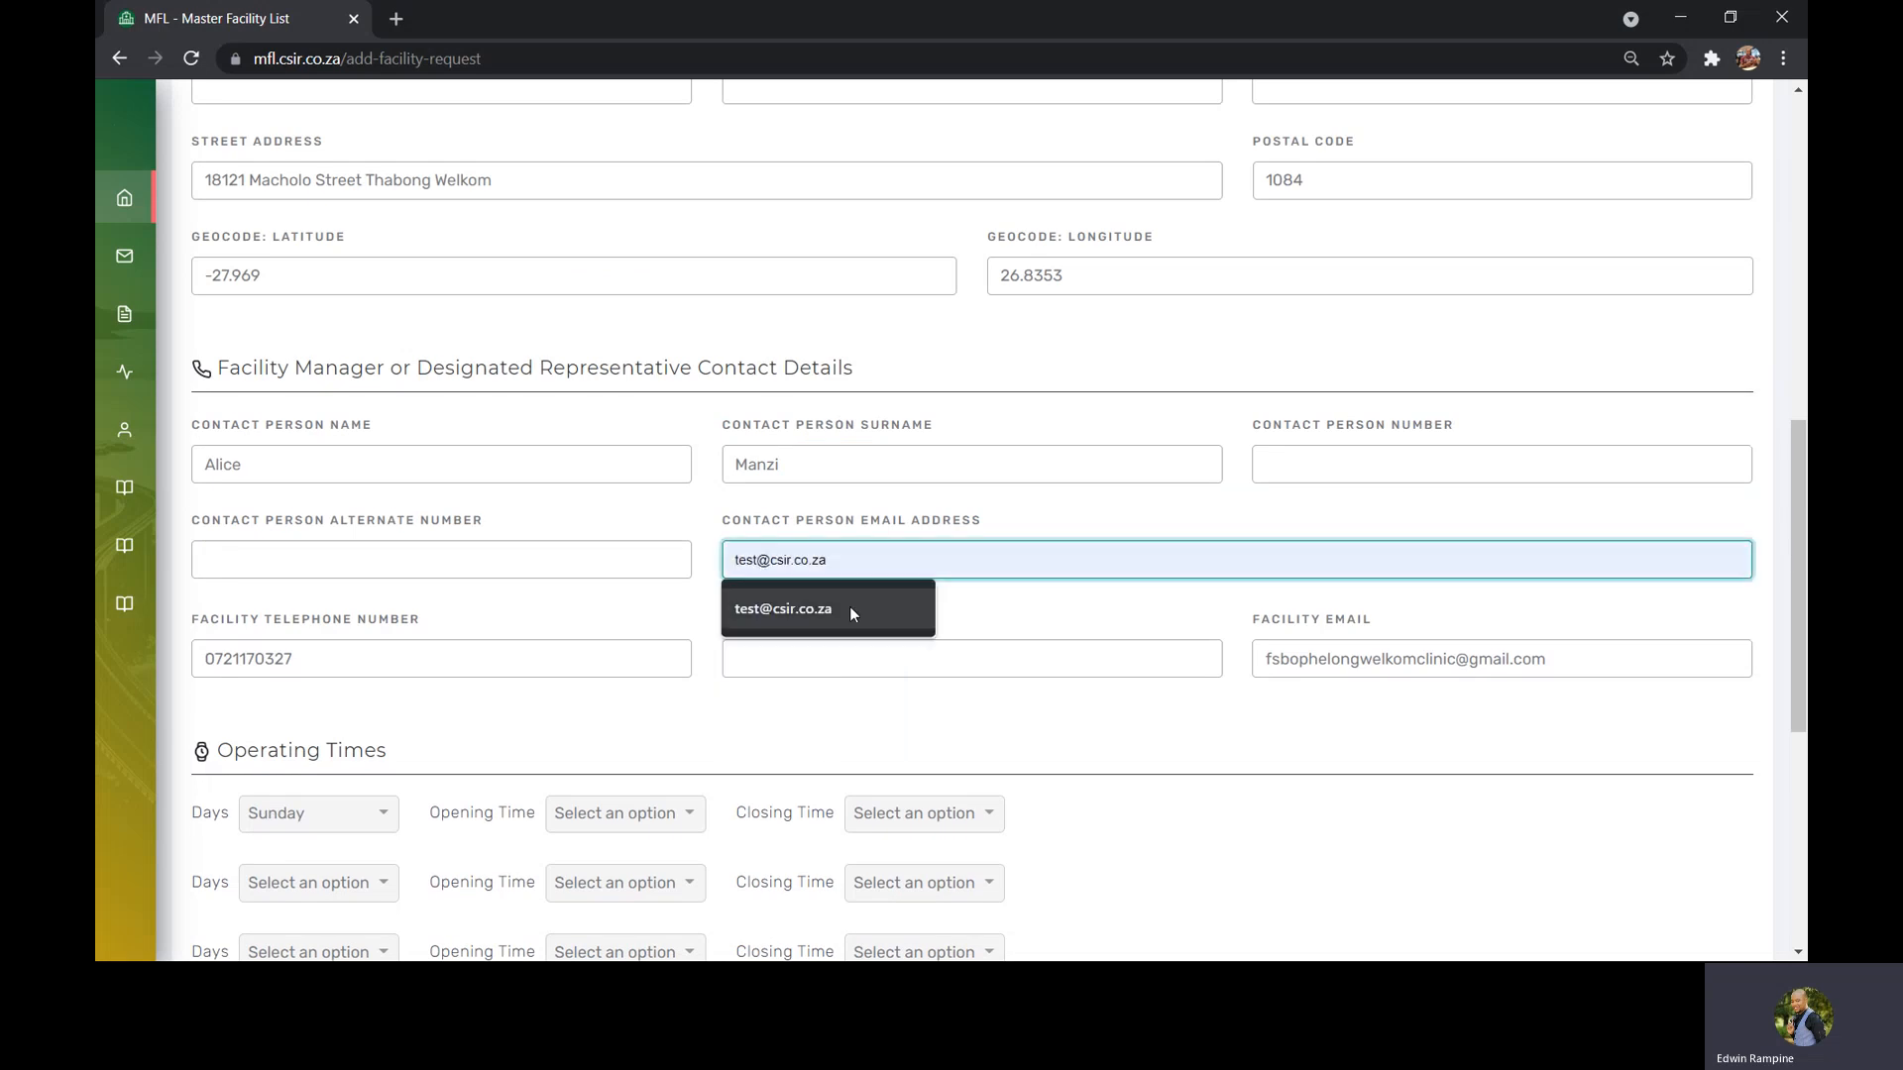
pyautogui.click(849, 606)
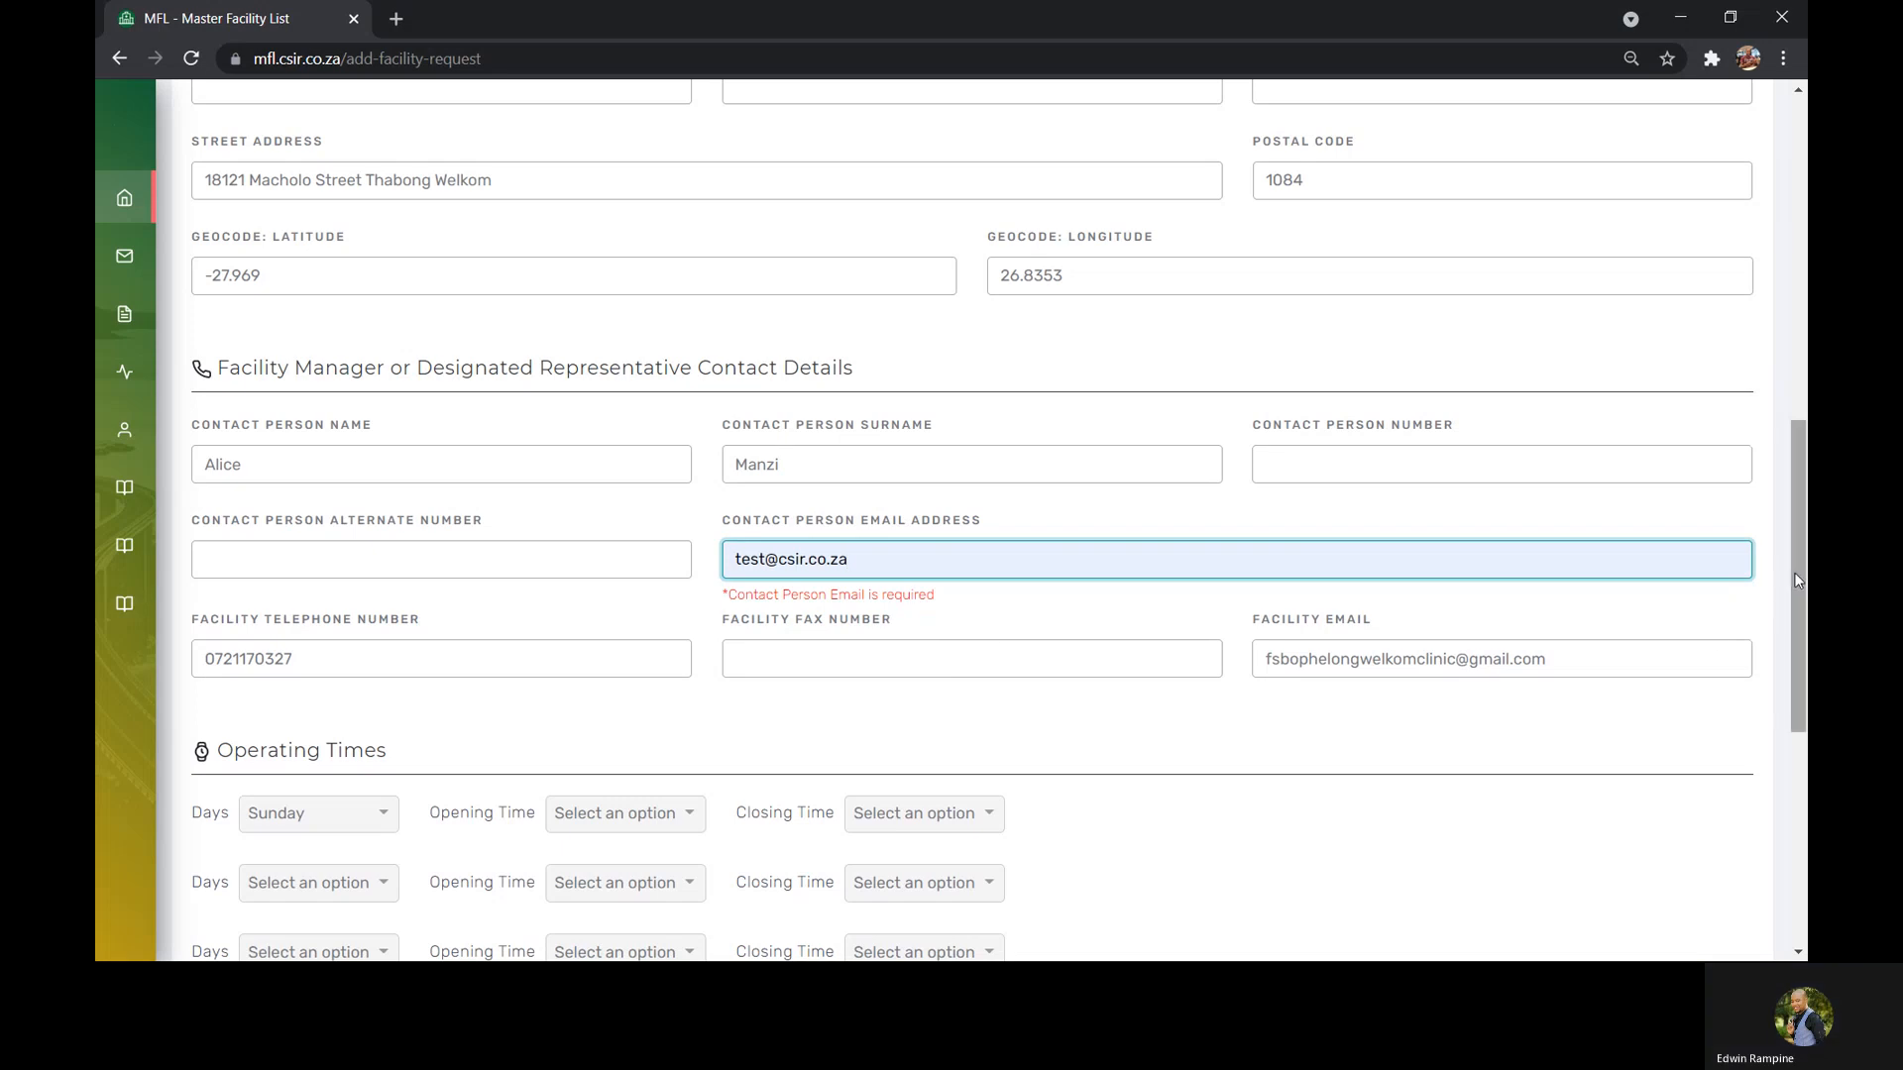
# Set the first operating-times row to Weekdays, opening at 08:00 and closing at 16:00
pyautogui.moveTo(1793, 573); pyautogui.dragTo(1804, 682)
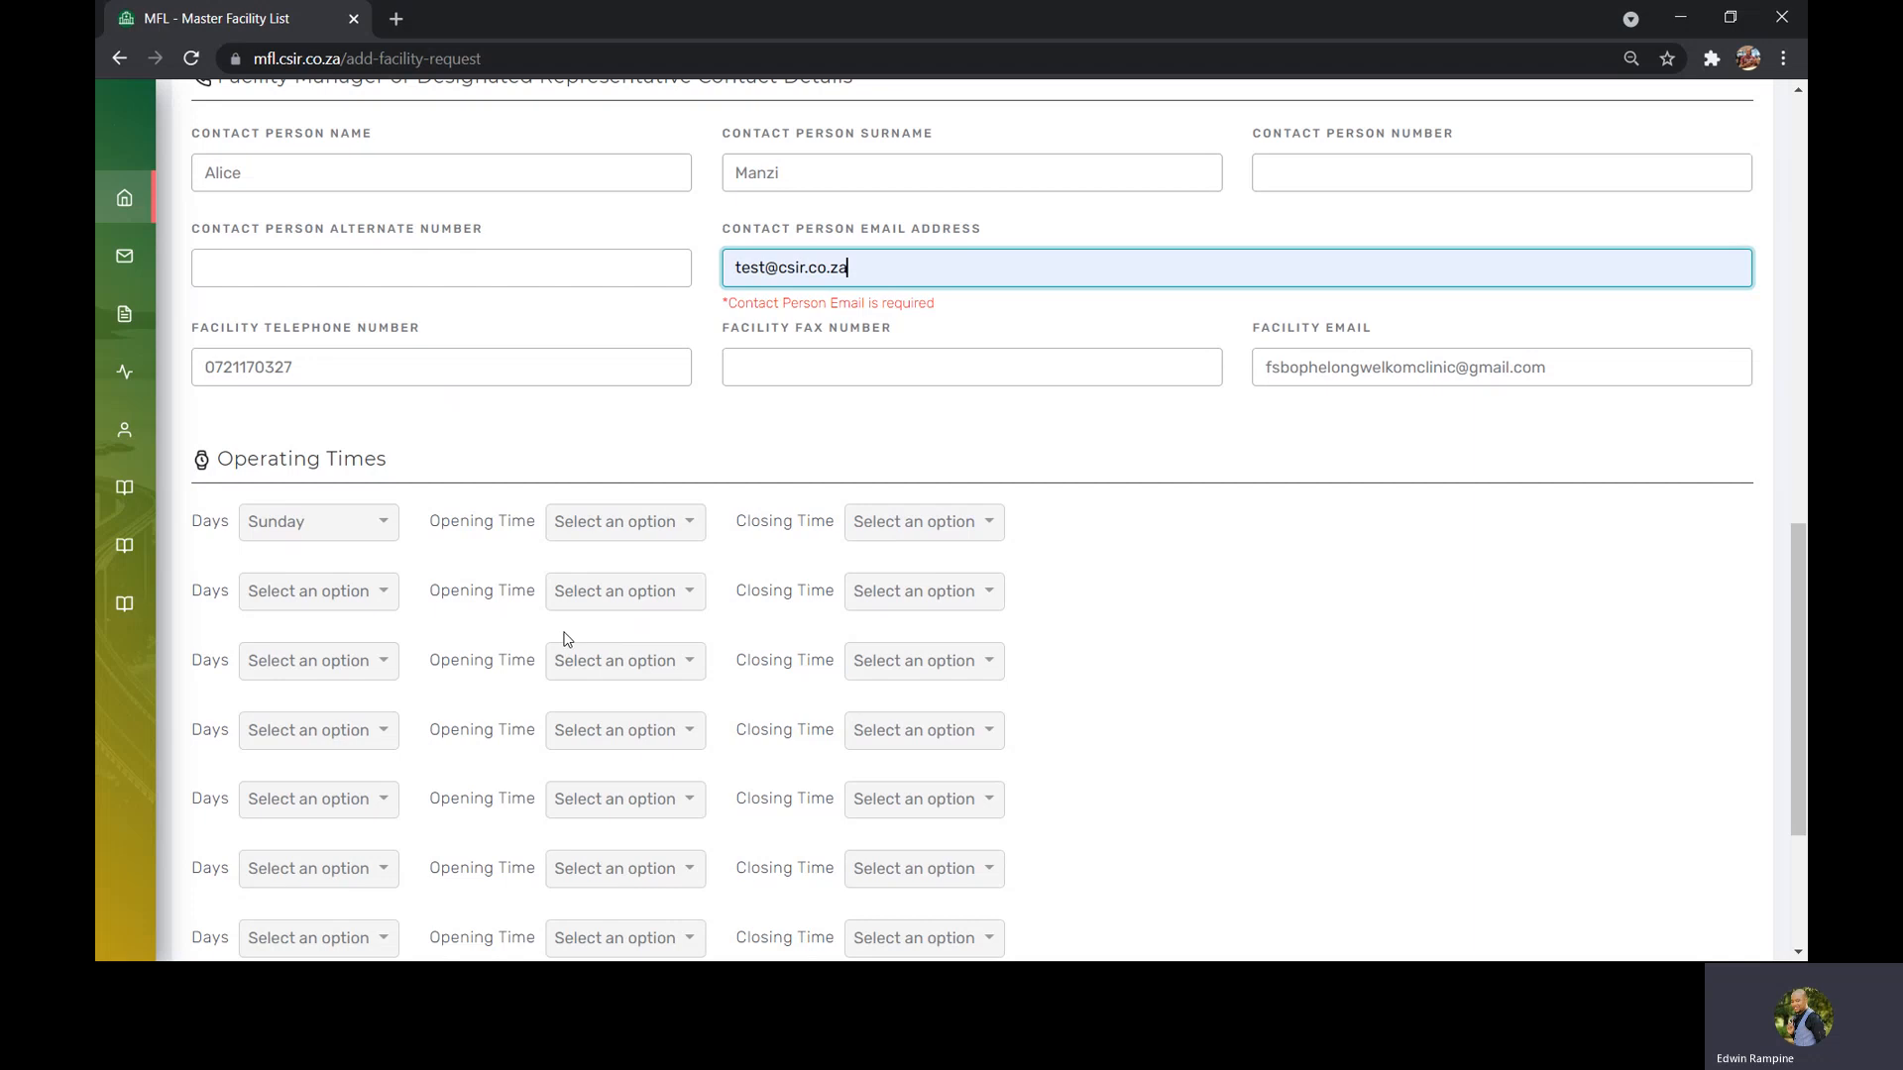
pyautogui.click(382, 522)
pyautogui.scroll(-1, 385, 648)
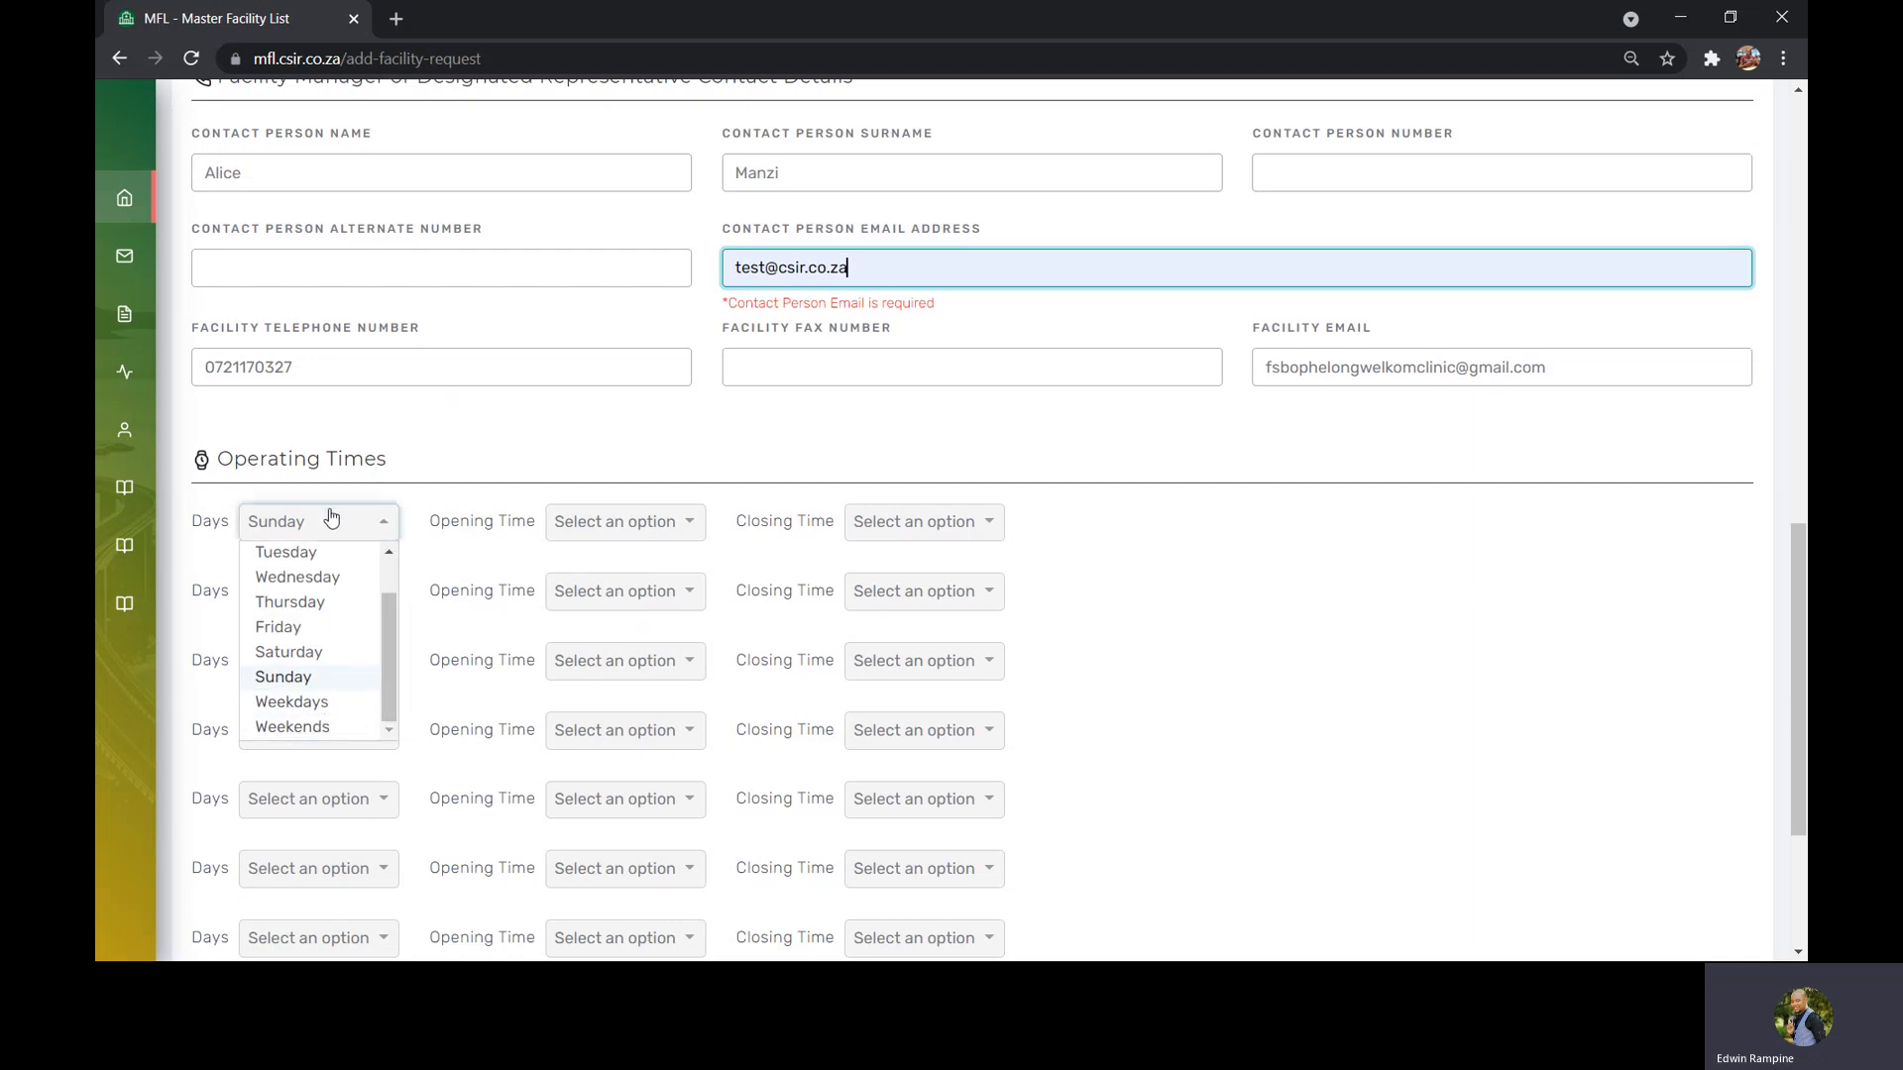
pyautogui.moveTo(389, 660)
pyautogui.mouseDown()
pyautogui.moveTo(397, 612)
pyautogui.moveTo(385, 684)
pyautogui.mouseUp()
pyautogui.click(342, 702)
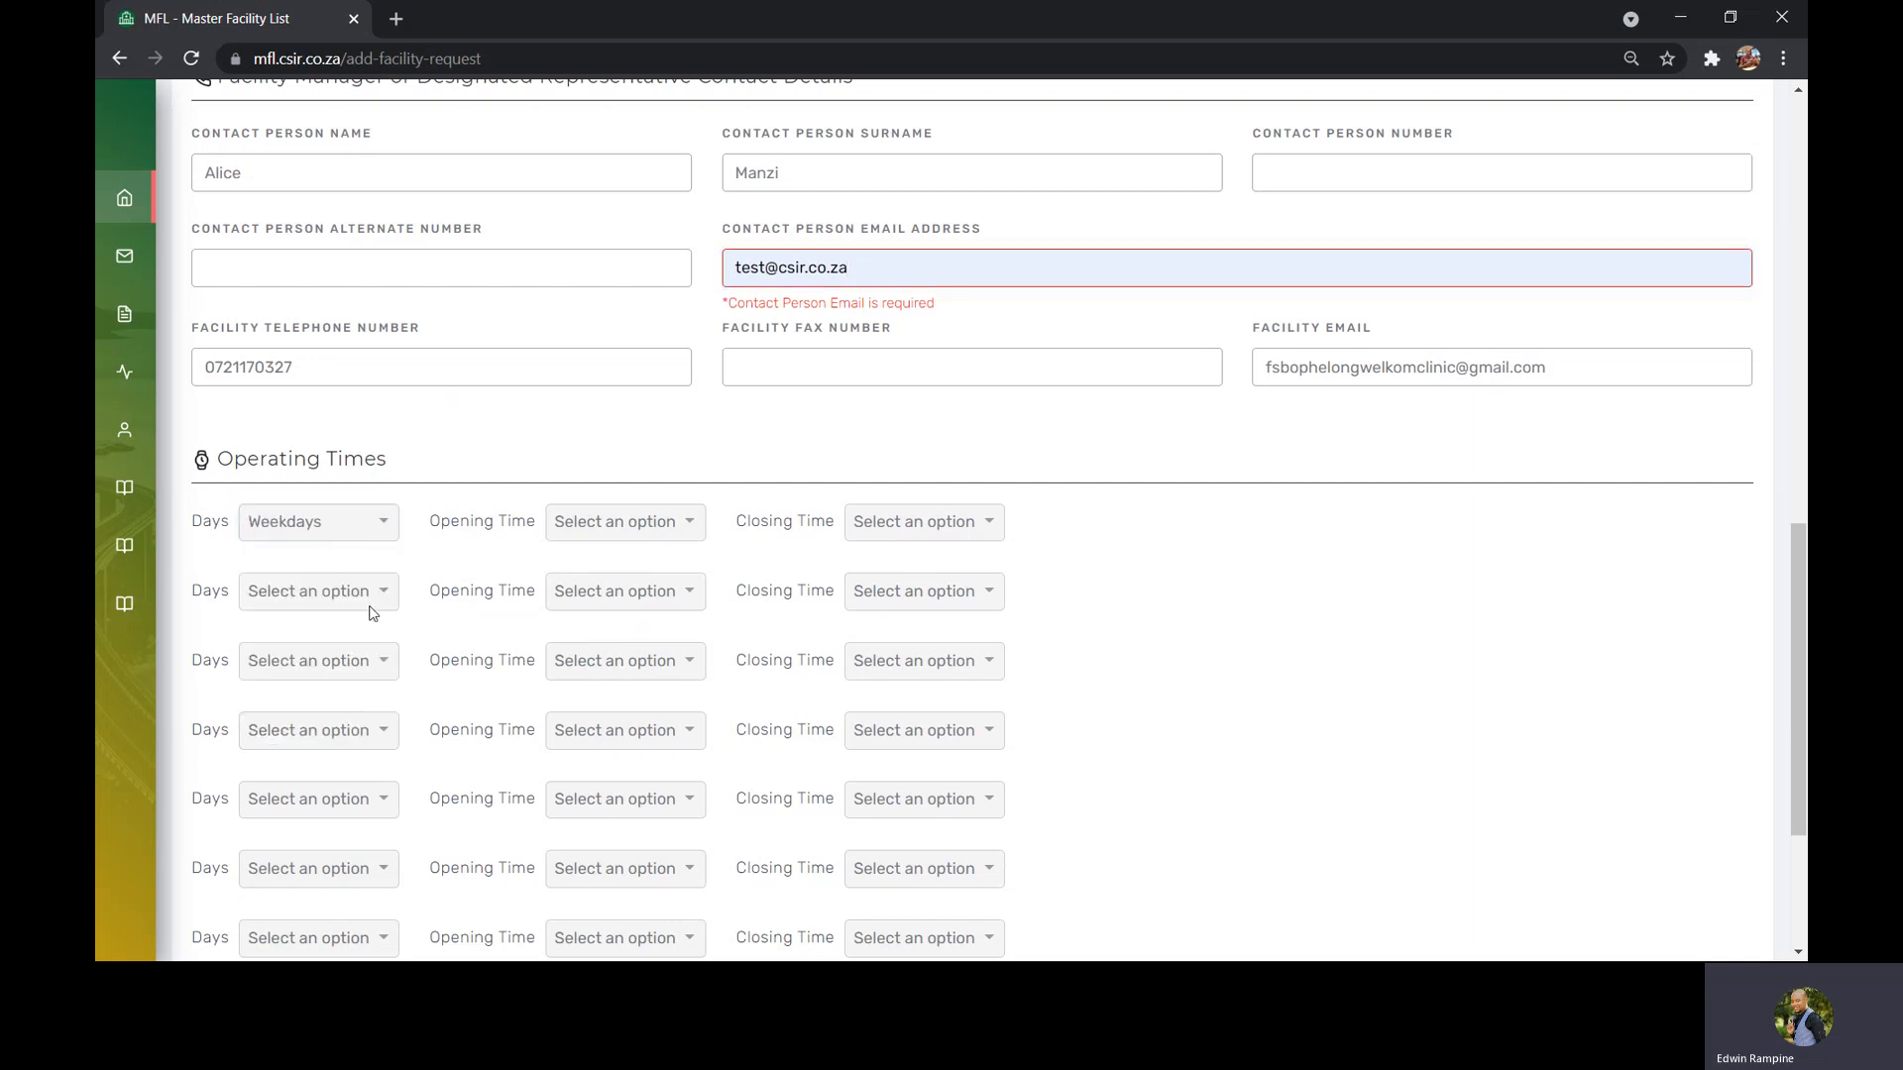
pyautogui.click(619, 533)
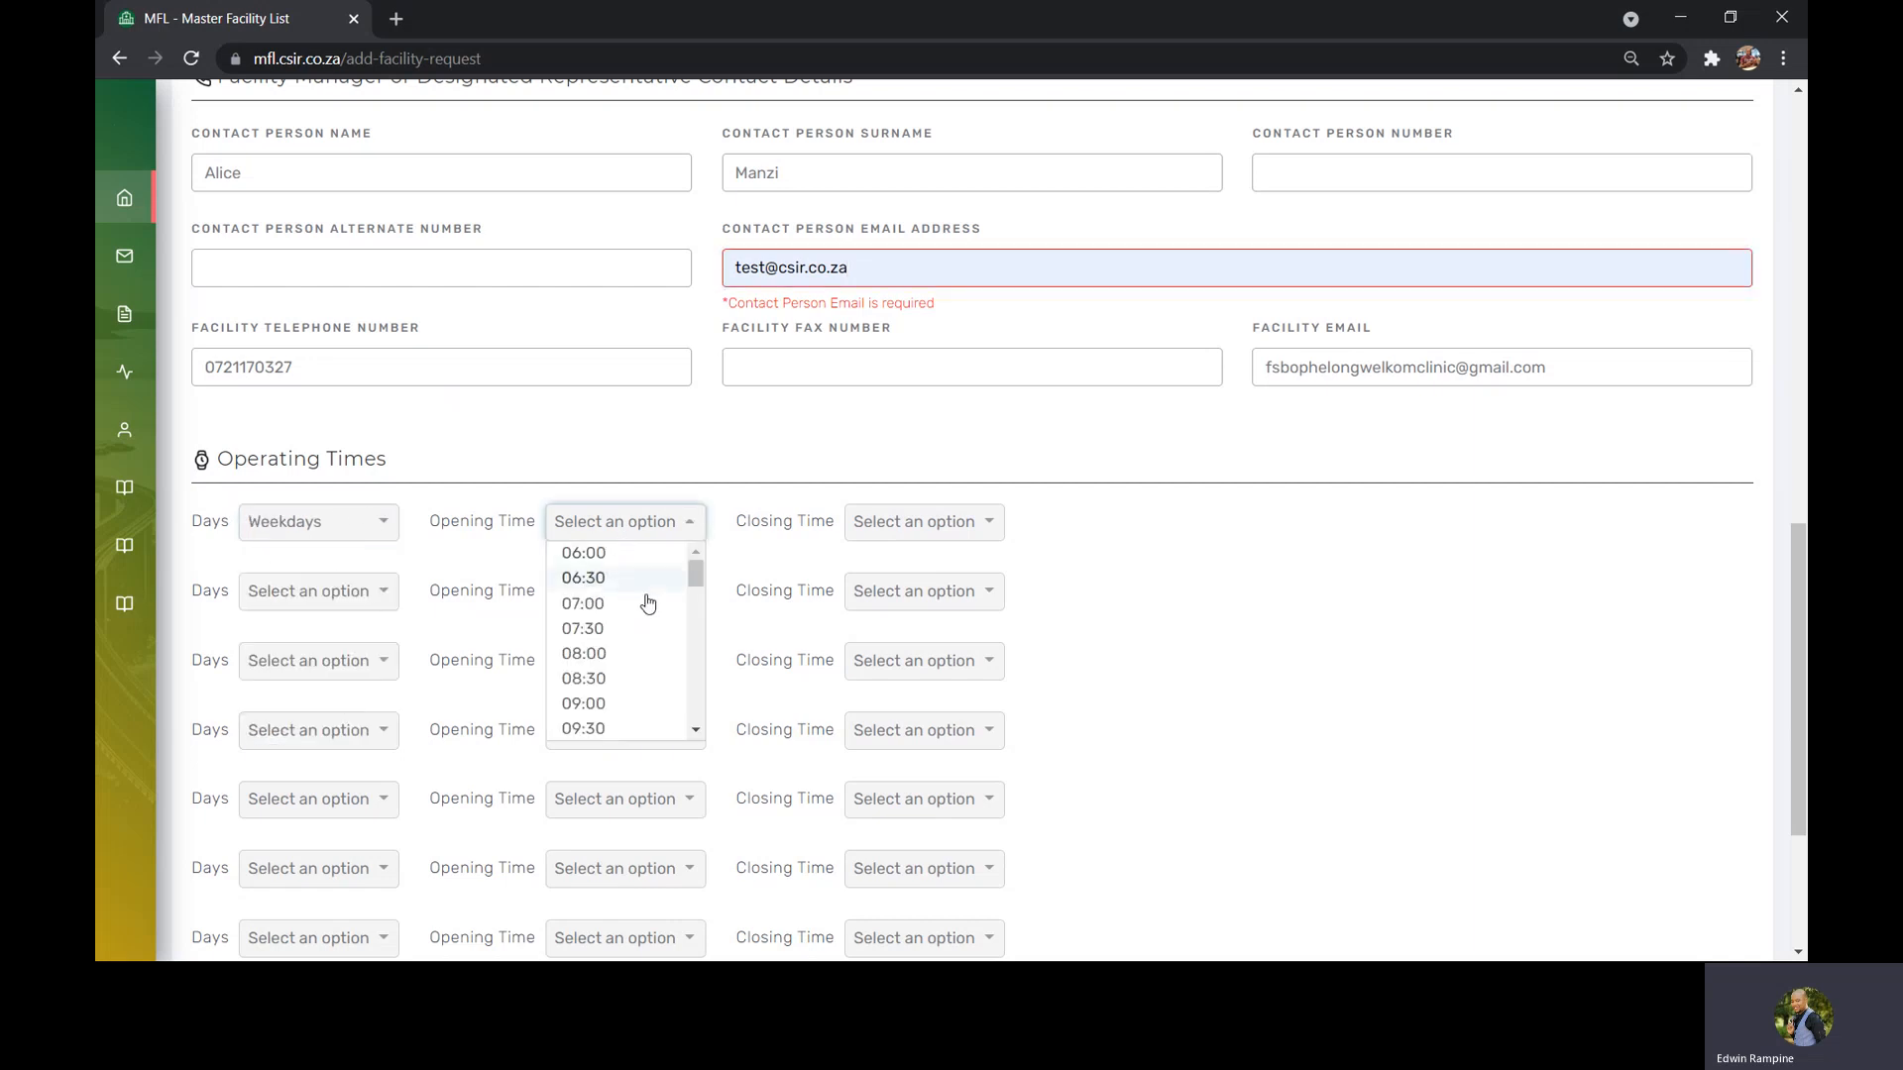
pyautogui.click(621, 654)
pyautogui.click(942, 530)
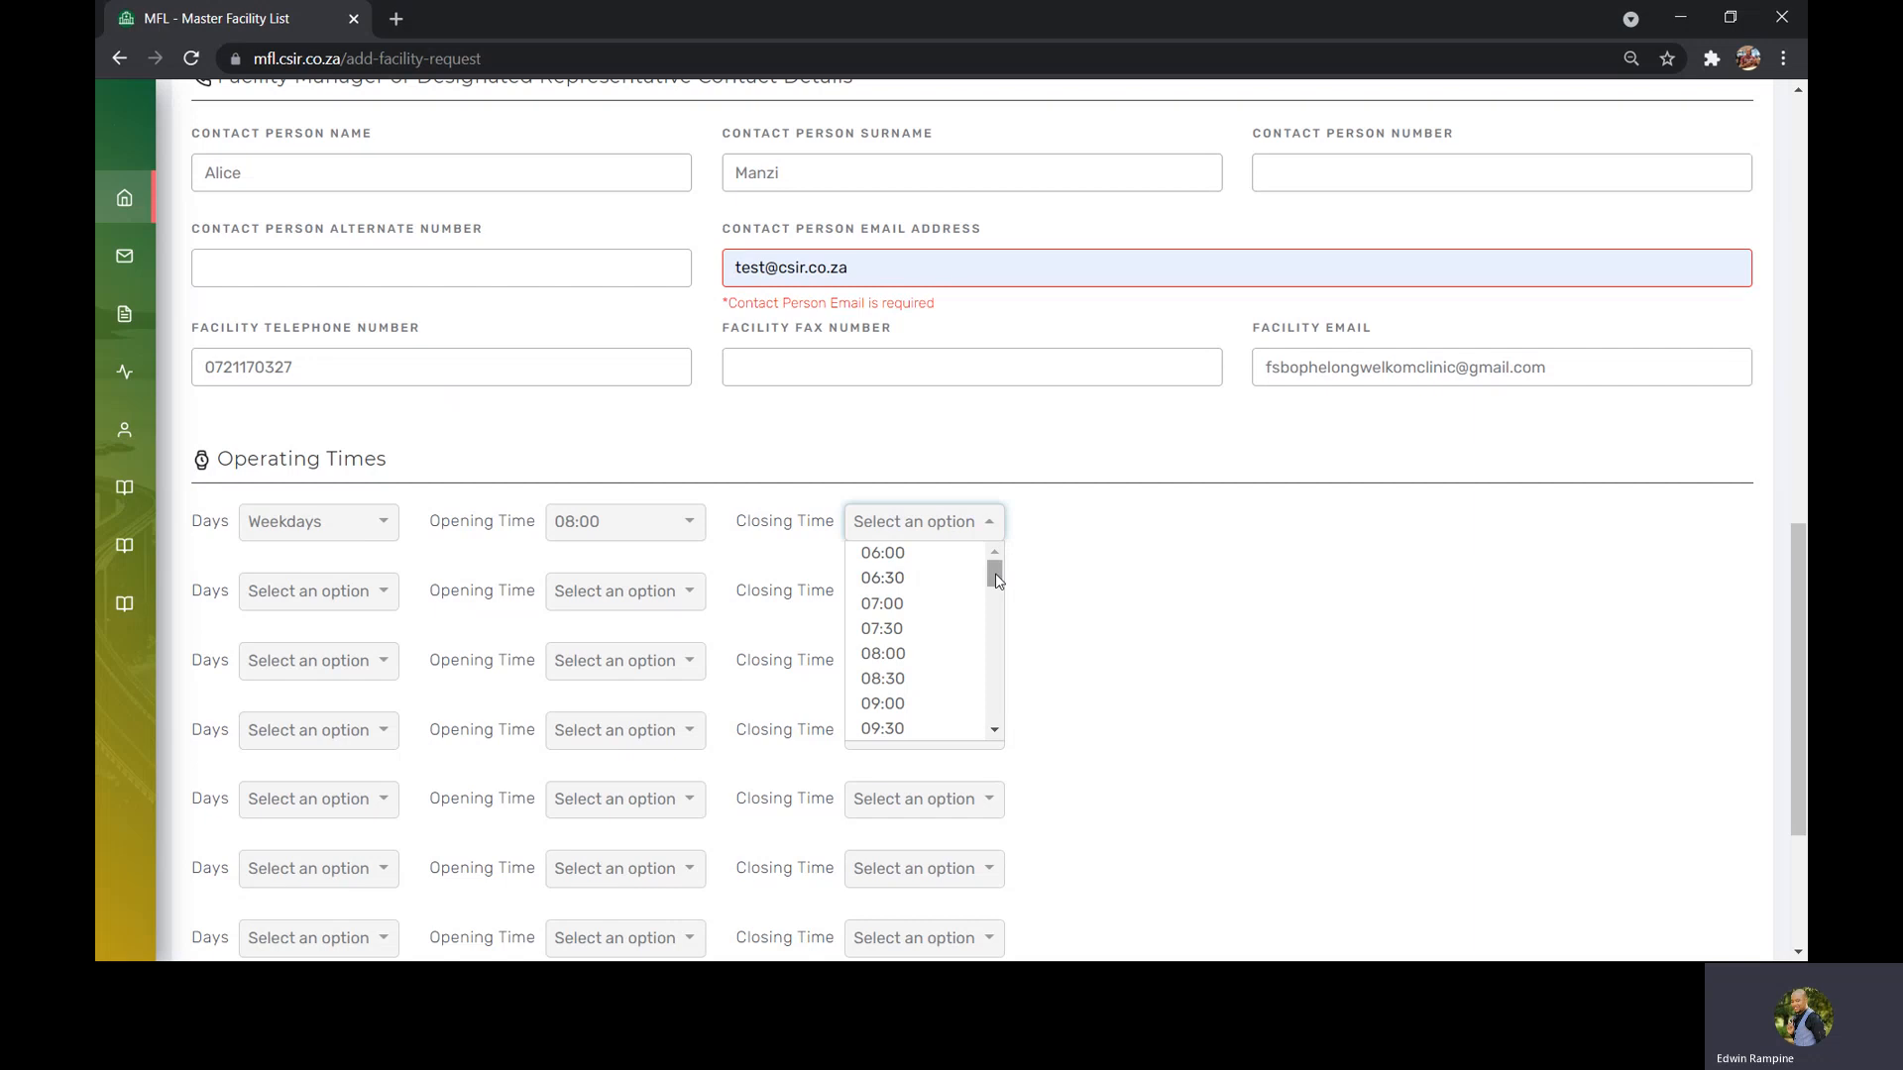
pyautogui.moveTo(995, 573); pyautogui.dragTo(1001, 634)
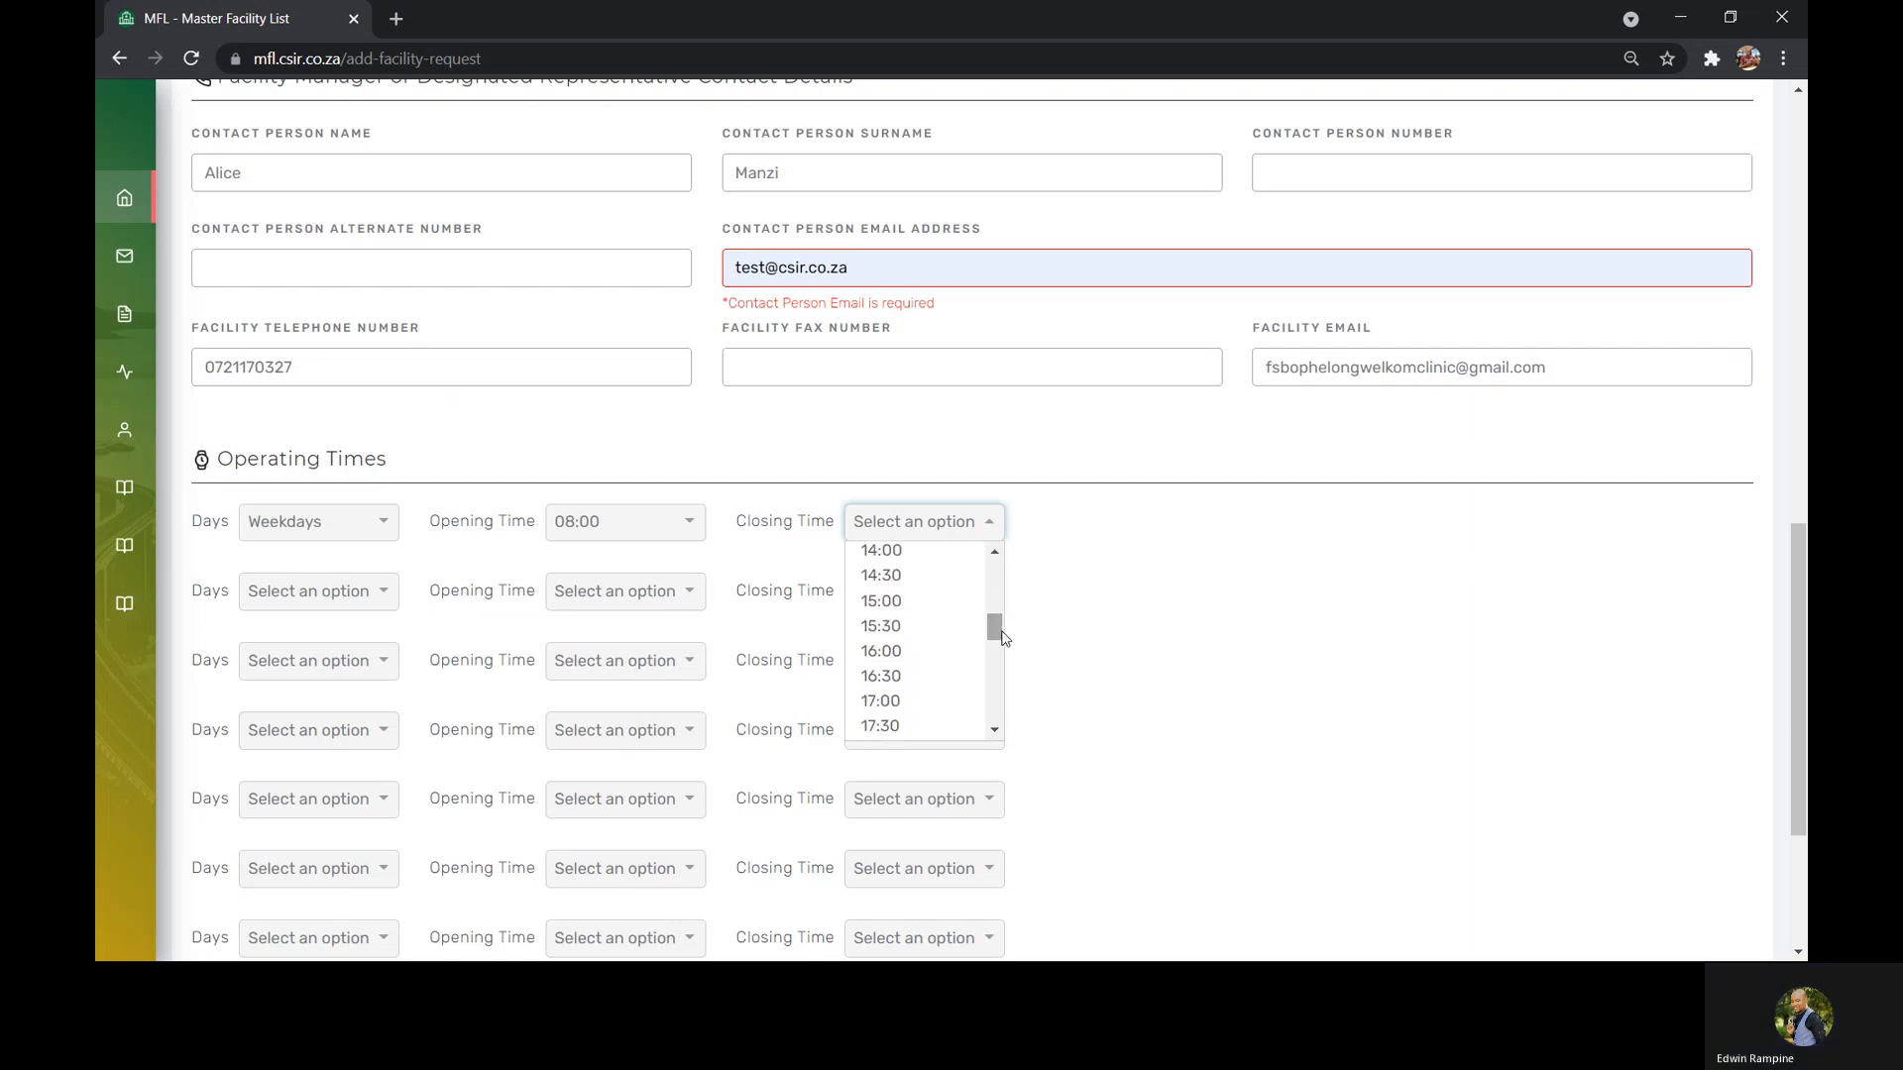
pyautogui.click(952, 651)
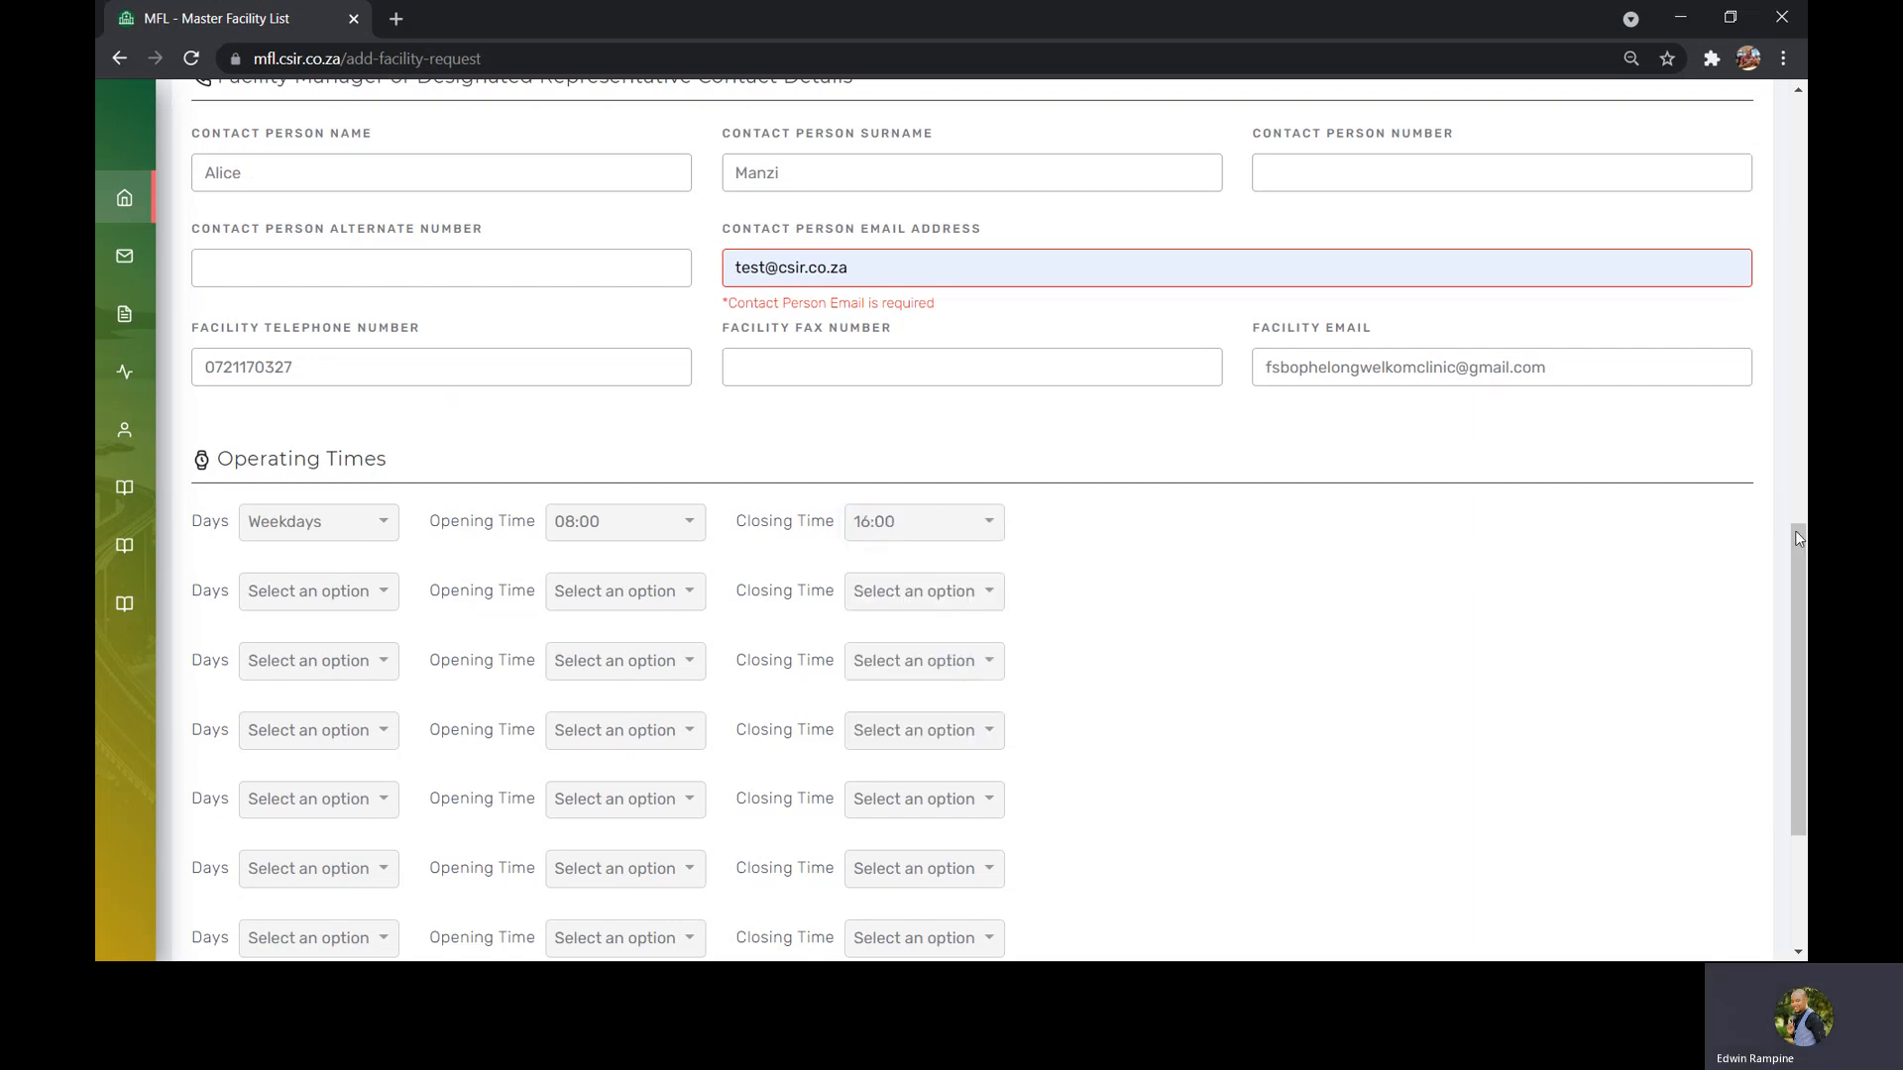
# Advance past the facility details and personnel details pages of the request wizard
pyautogui.moveTo(1797, 562); pyautogui.dragTo(1797, 673)
pyautogui.click(1731, 731)
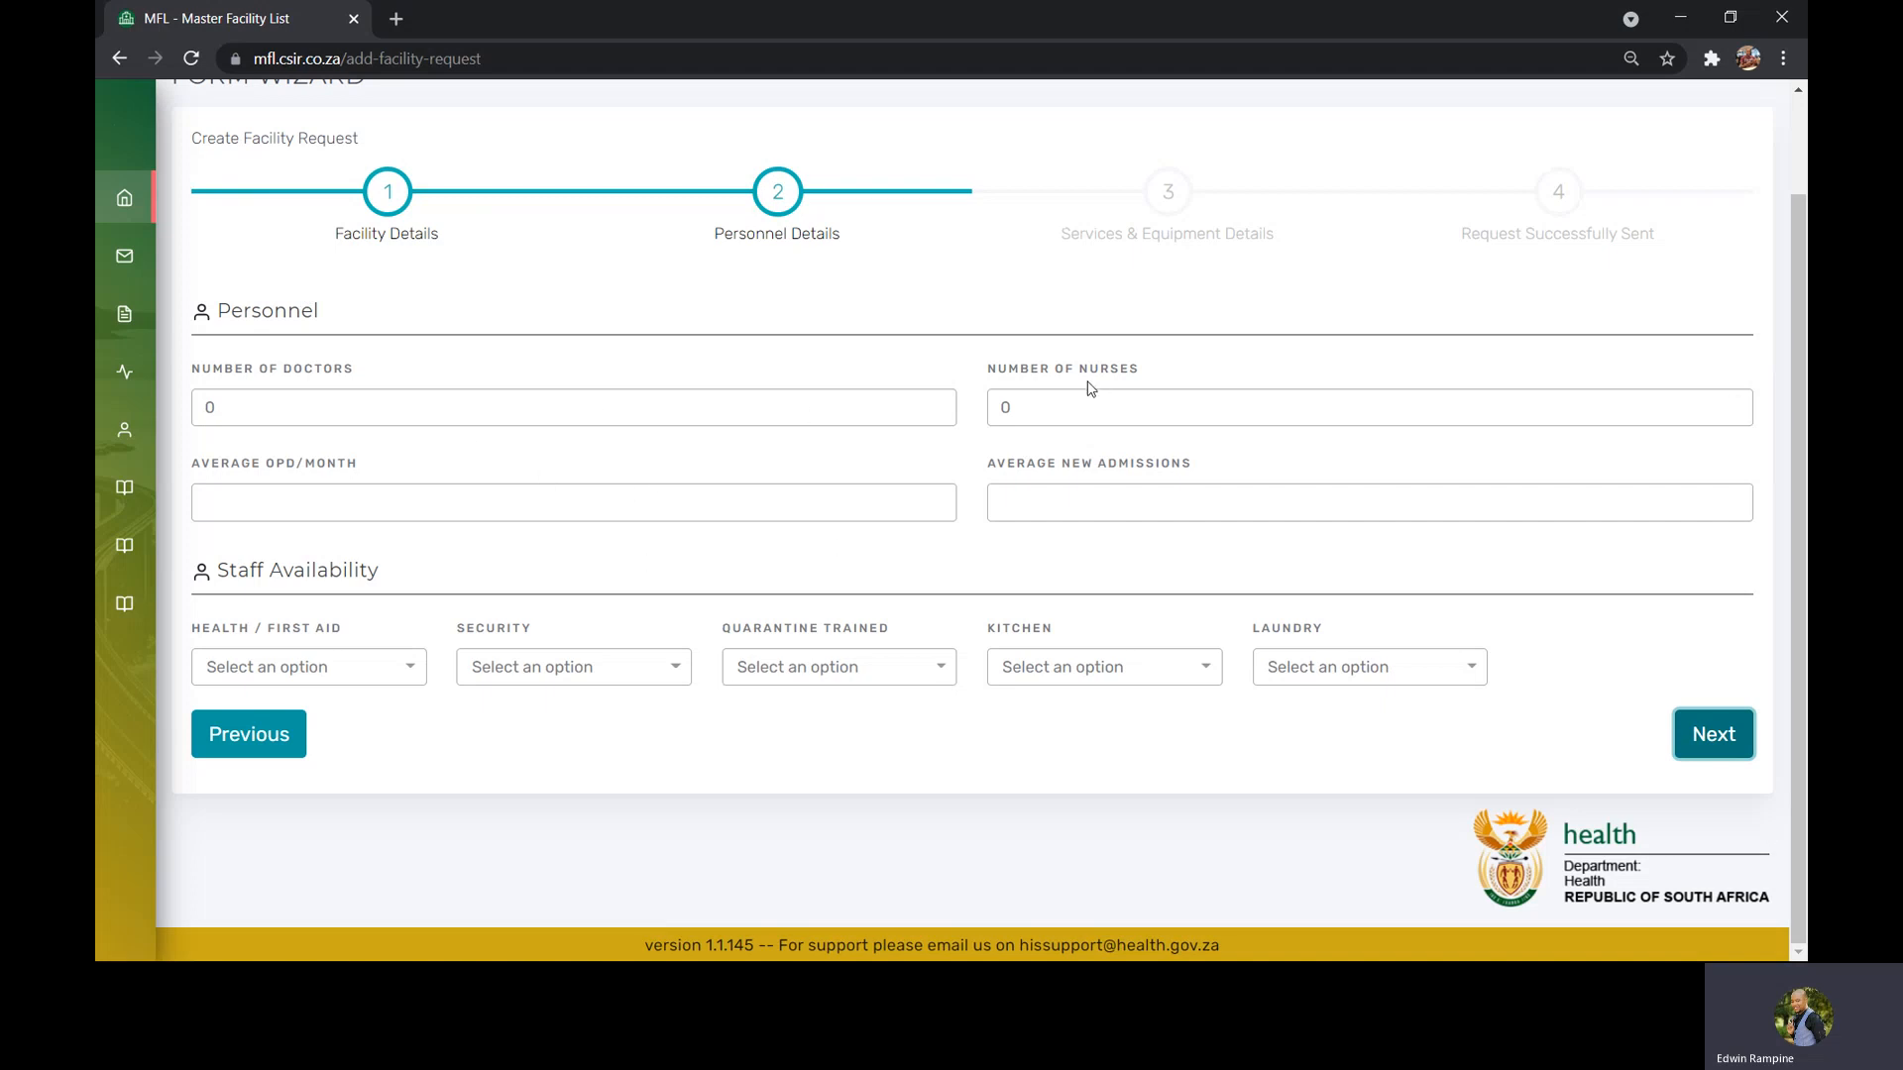
pyautogui.click(1698, 734)
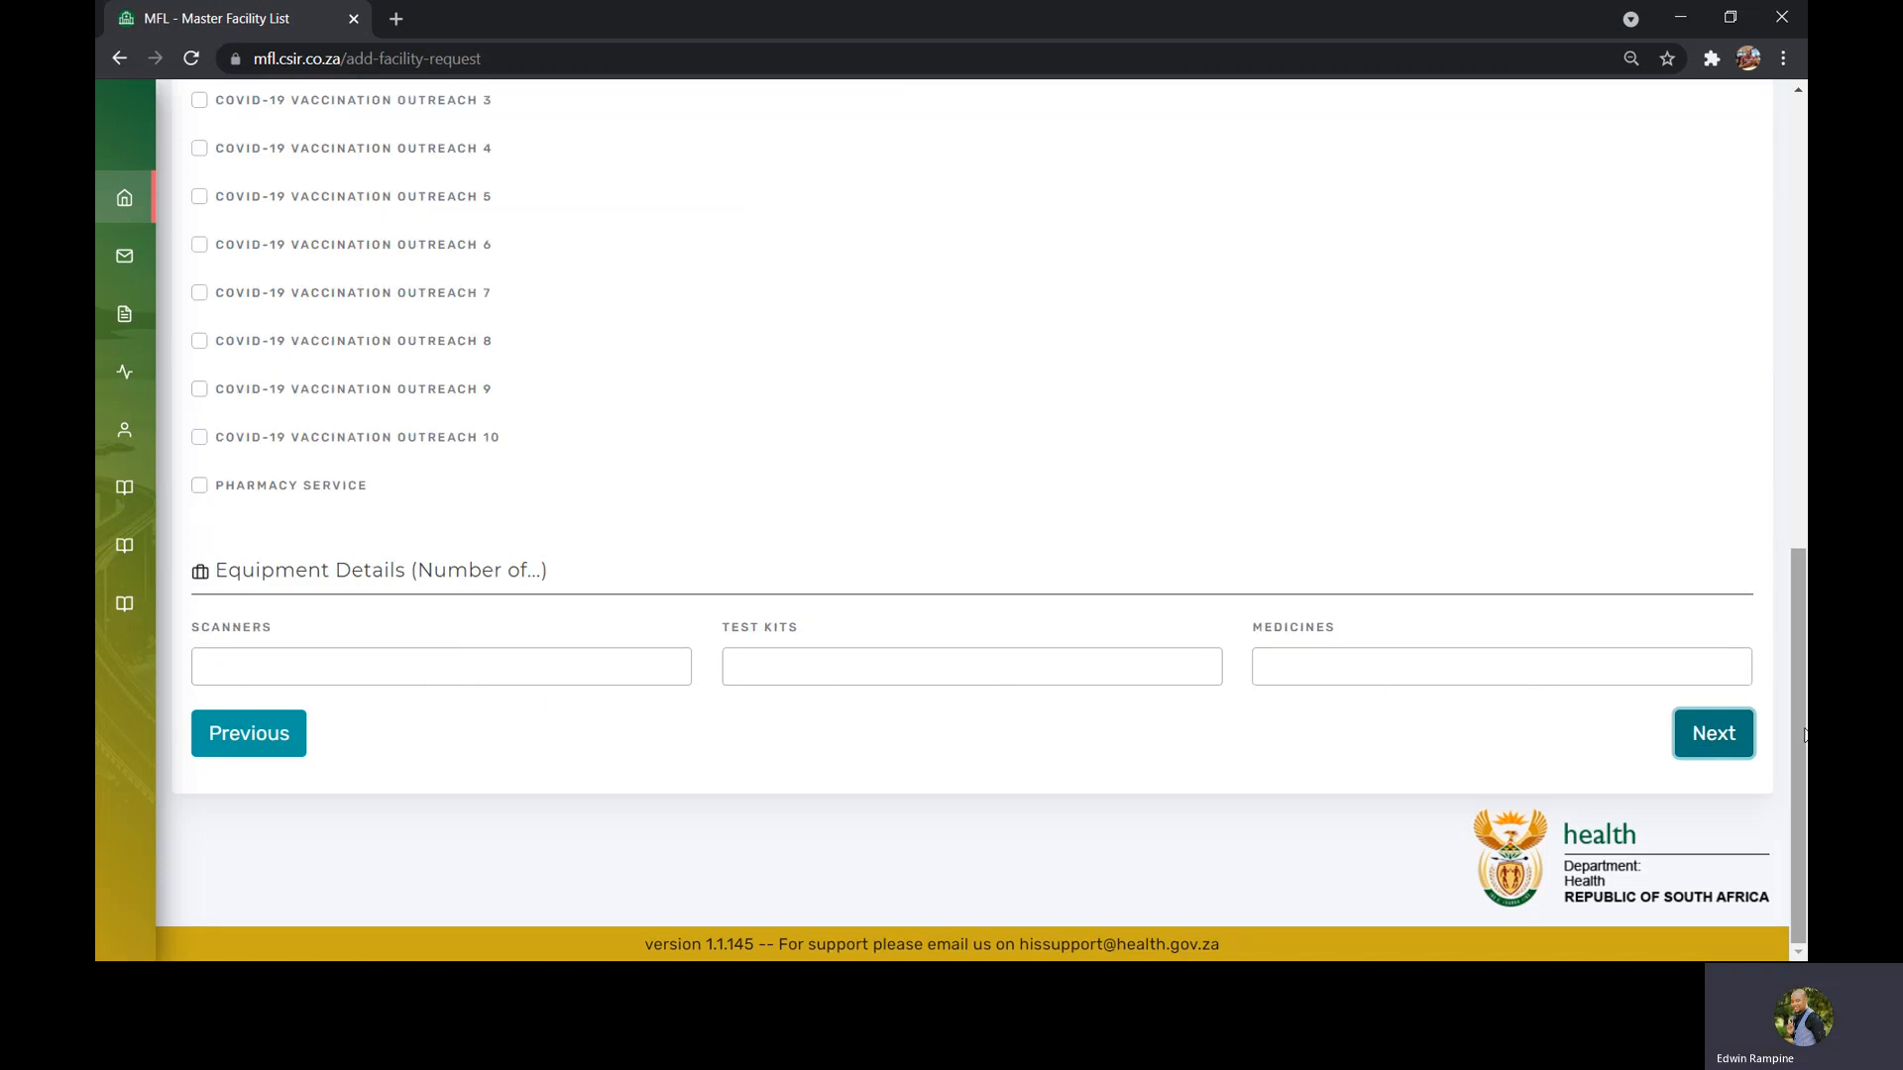
# Submit the facility edit request without selecting any services or equipment
pyautogui.moveTo(1799, 732); pyautogui.dragTo(1803, 280)
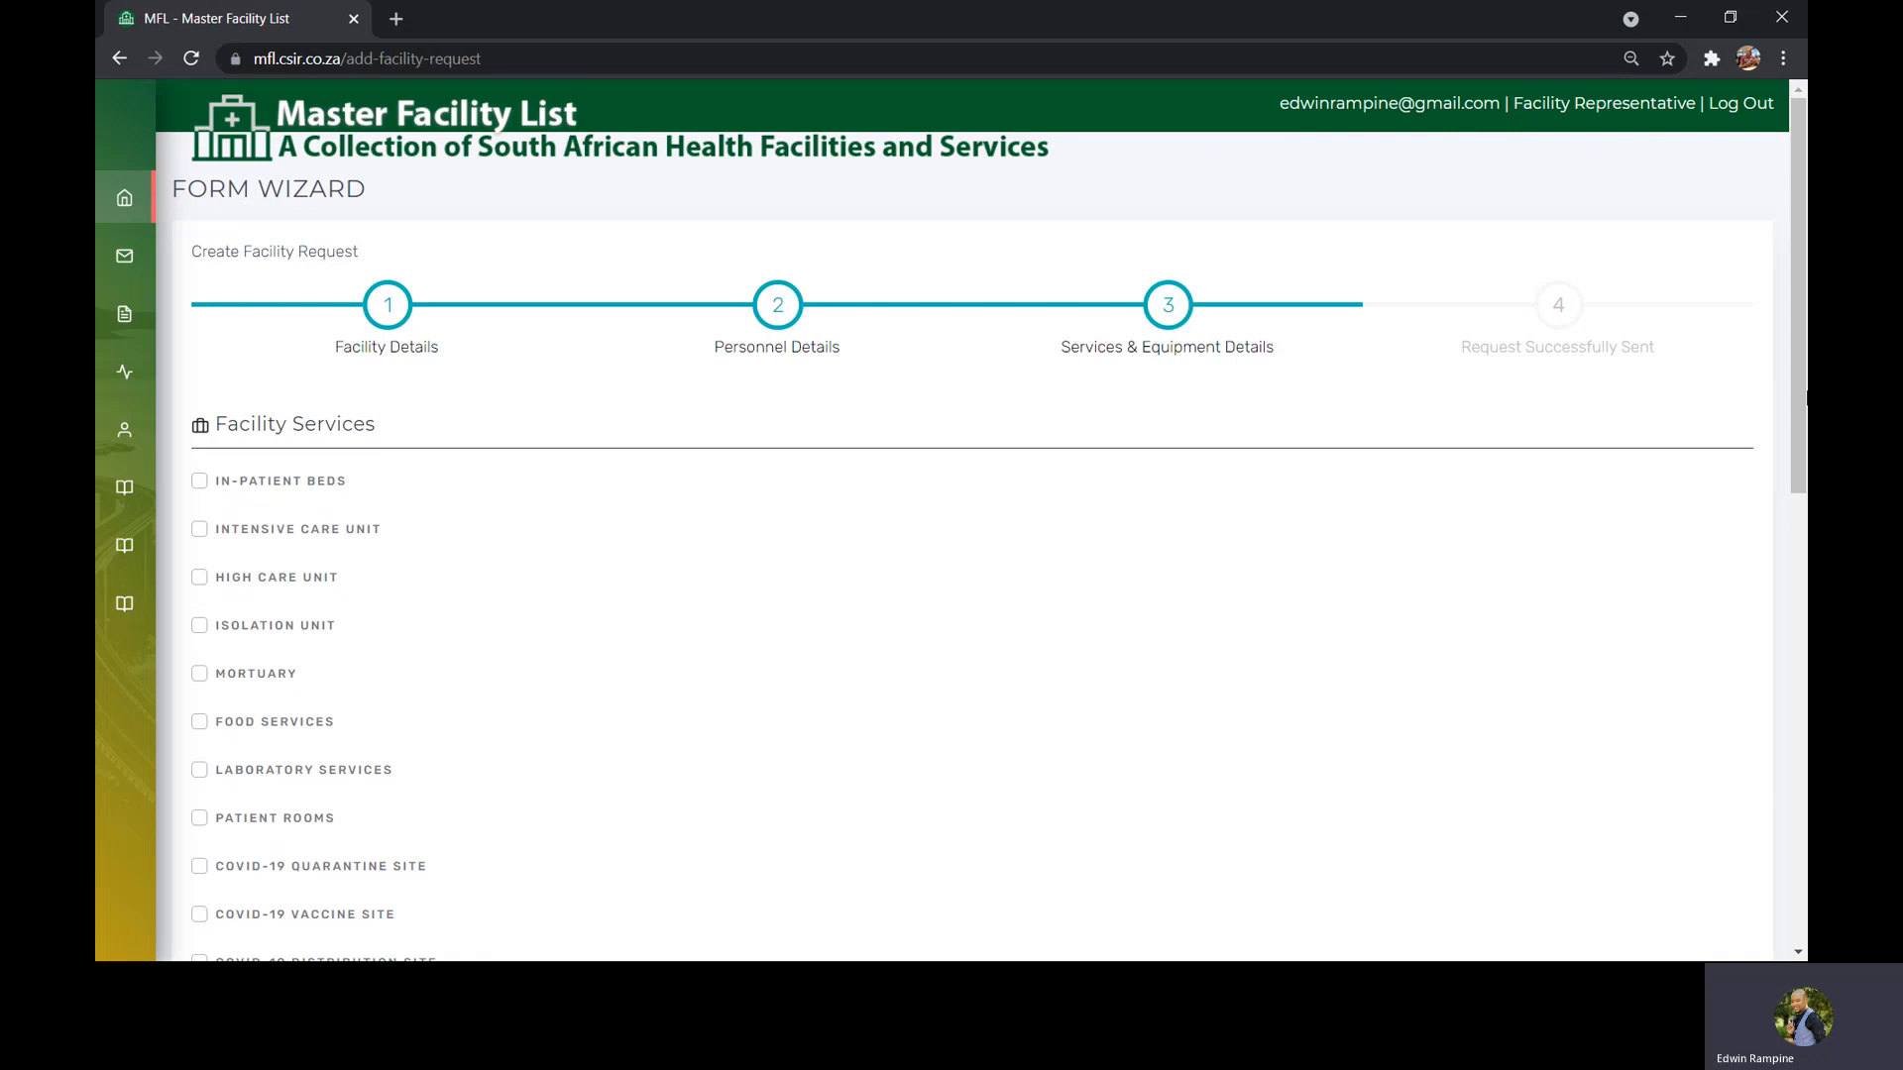
pyautogui.moveTo(1796, 305); pyautogui.dragTo(1804, 402)
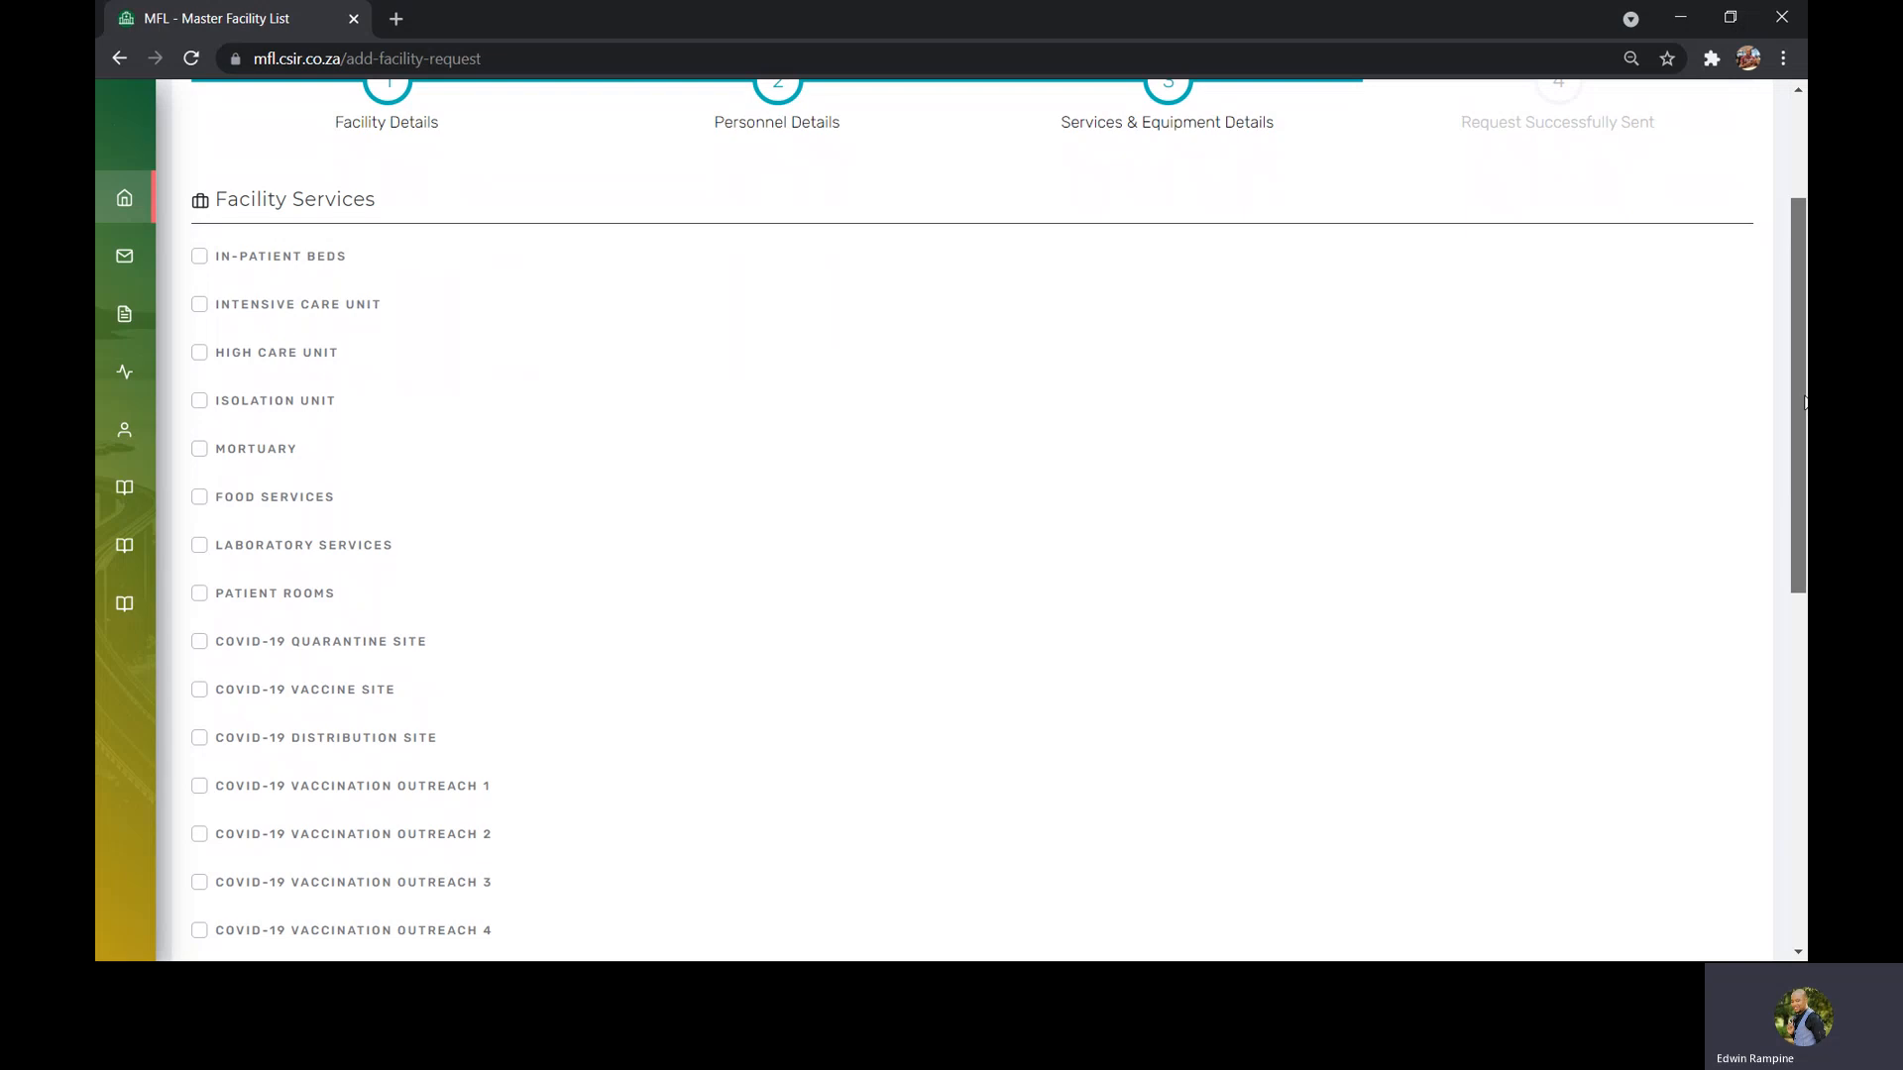
pyautogui.moveTo(1804, 401); pyautogui.dragTo(1805, 485)
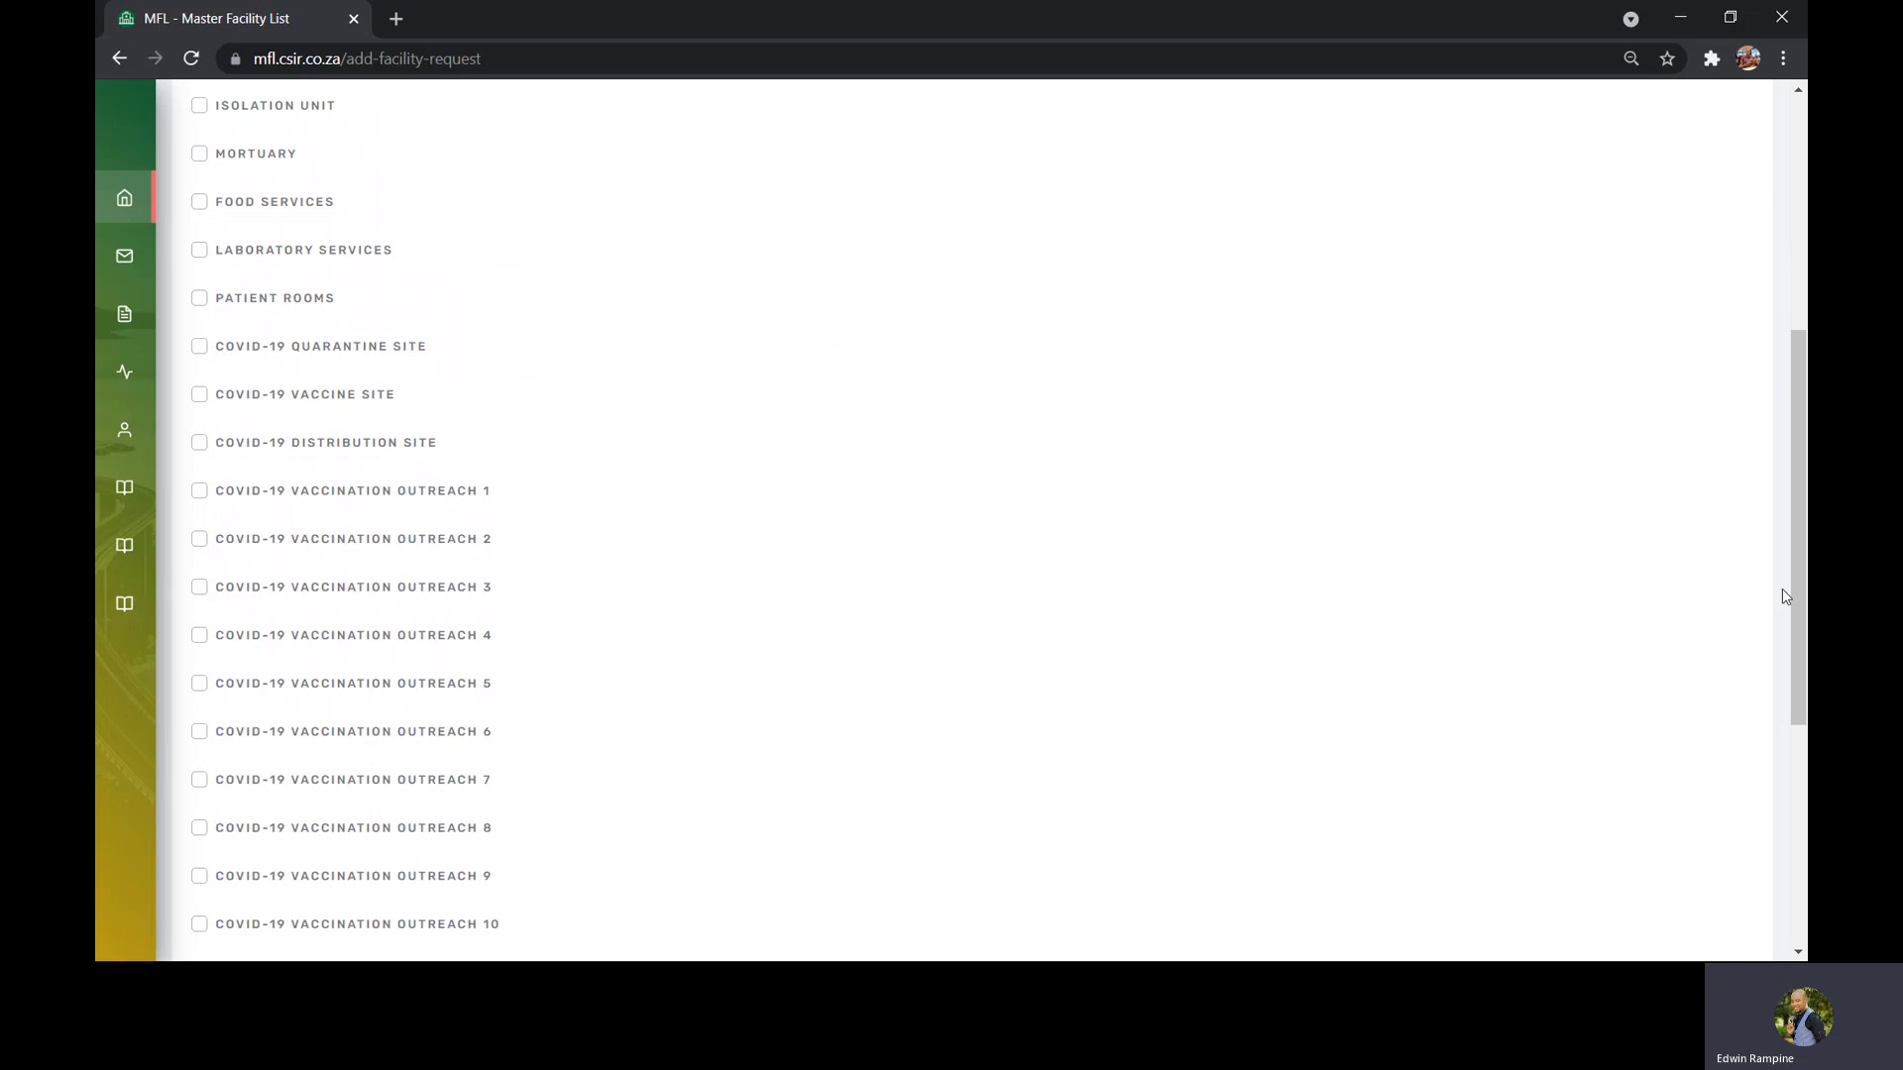
pyautogui.scroll(-4, 1796, 596)
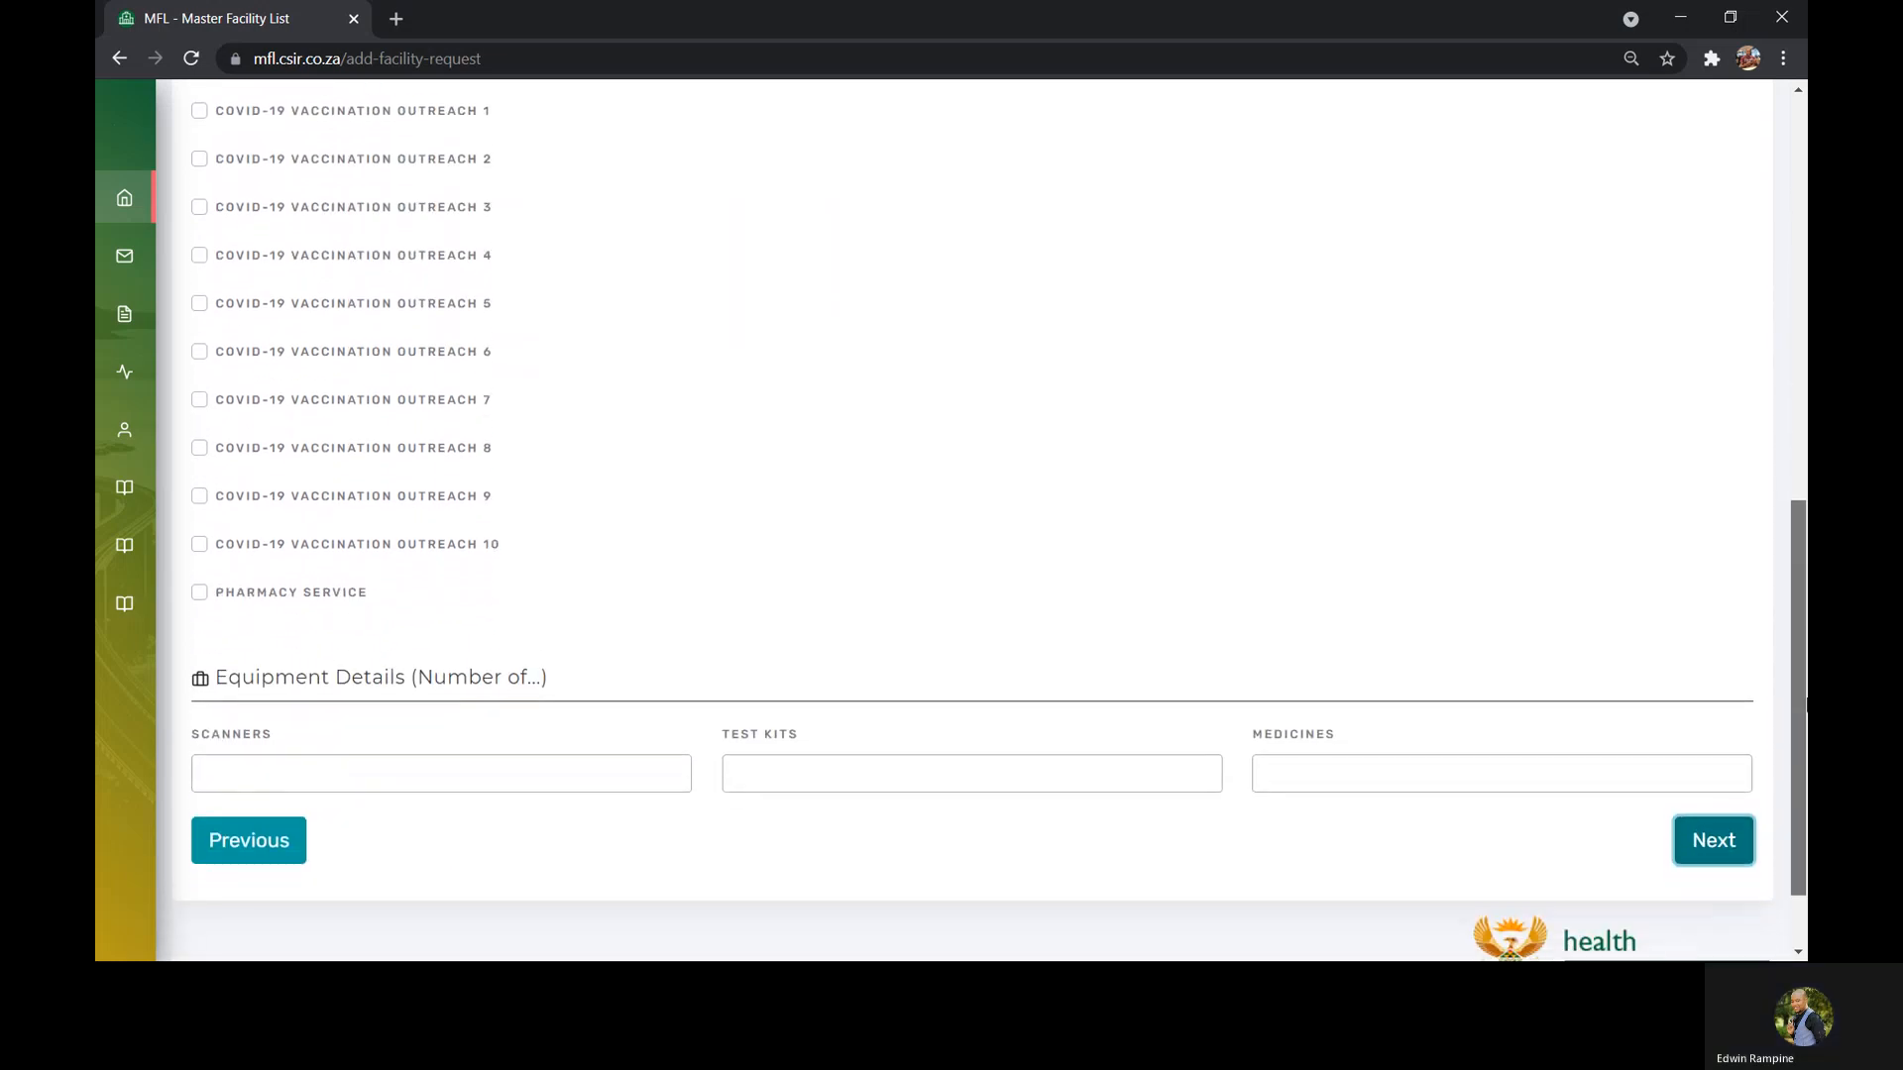
pyautogui.moveTo(1805, 699); pyautogui.dragTo(1805, 743)
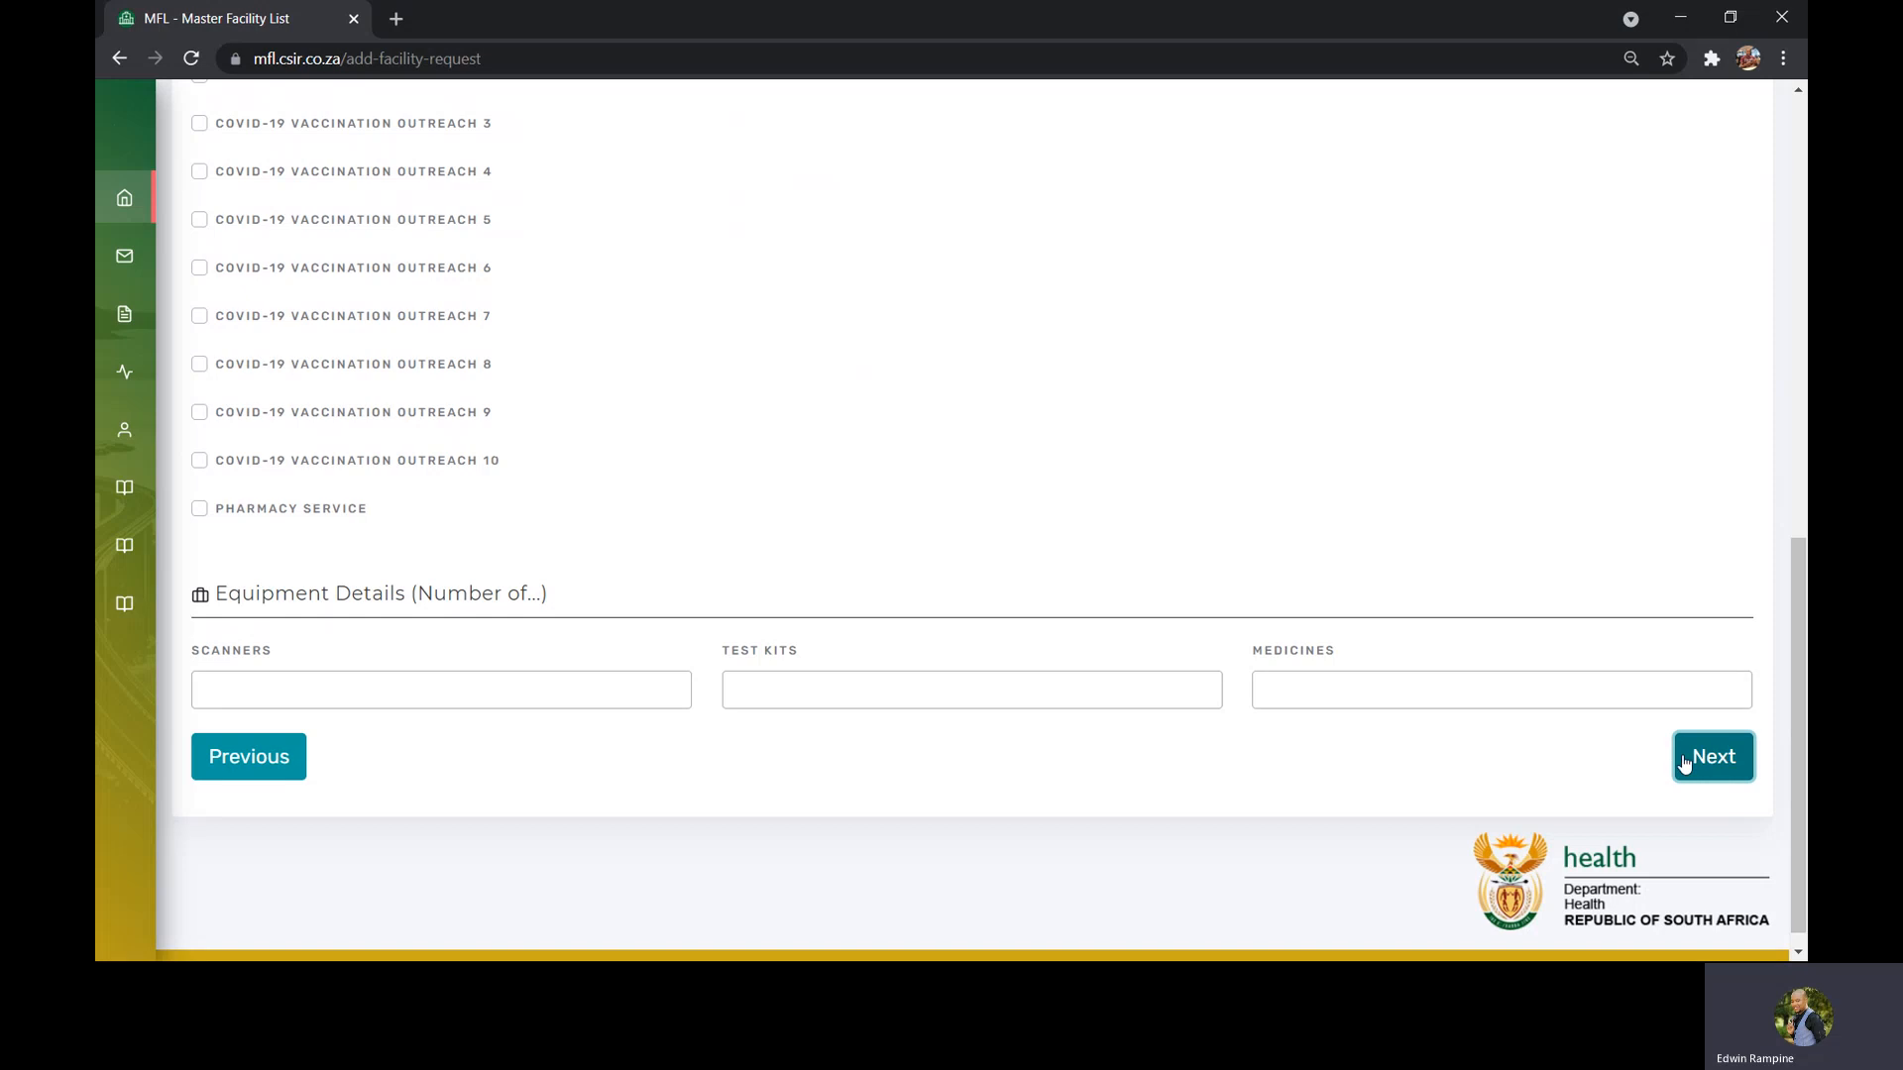
pyautogui.click(1724, 767)
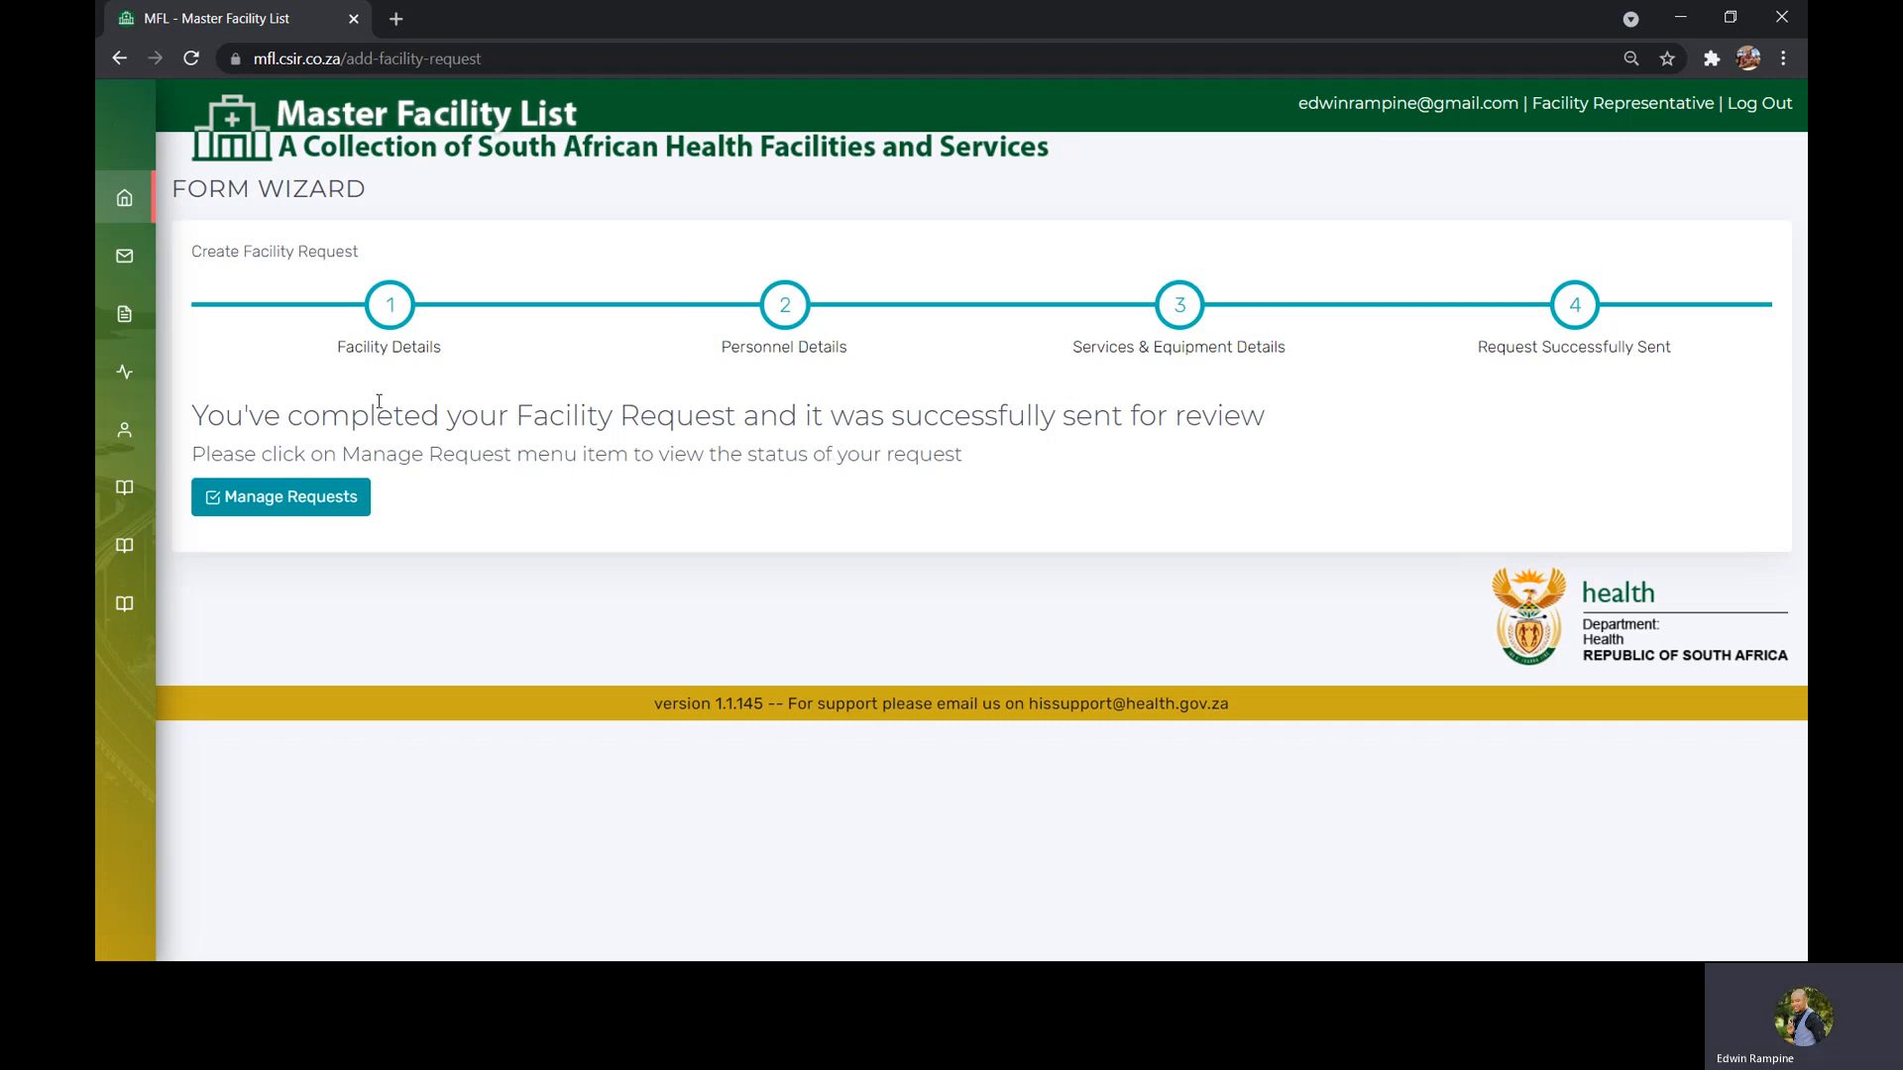
# Check the facility's request status on the associated facilities and add/edit/deactivate facility pages
pyautogui.moveTo(111, 403)
pyautogui.click(185, 434)
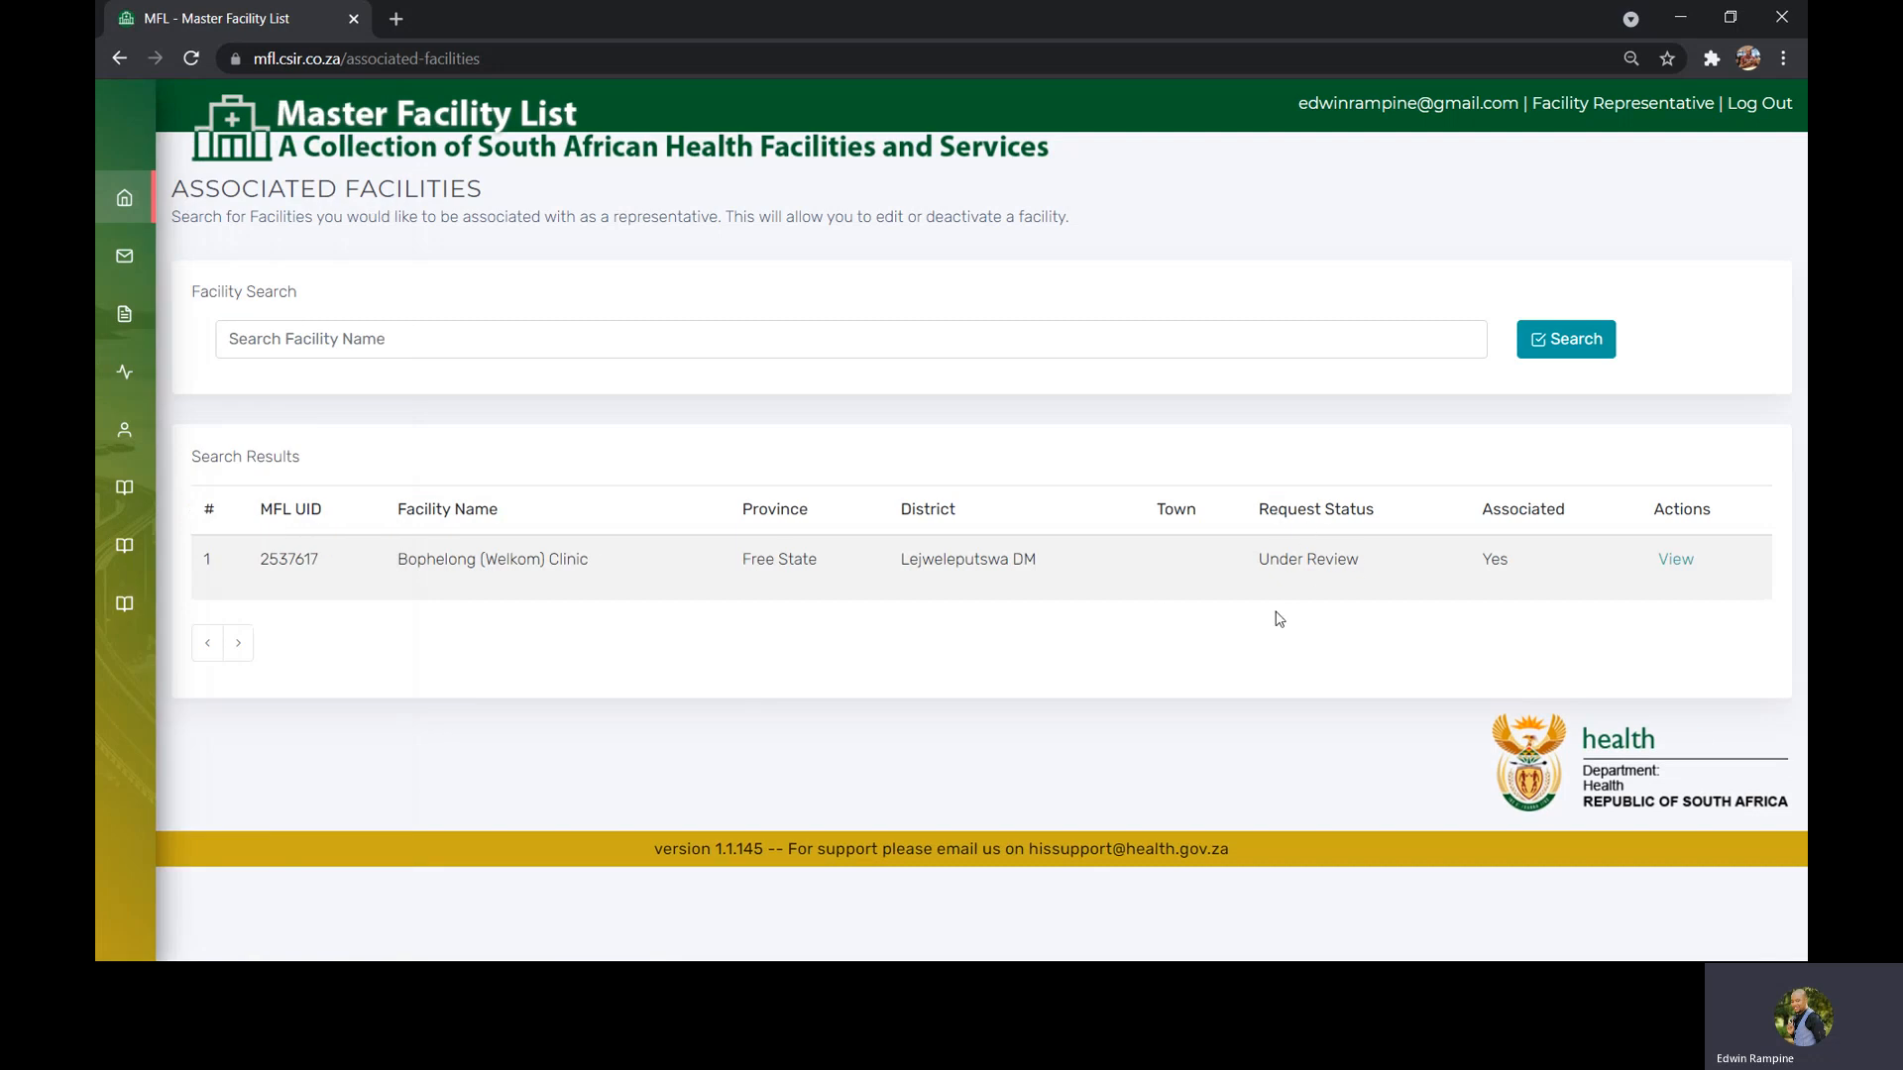
pyautogui.moveTo(1366, 561); pyautogui.dragTo(1259, 561)
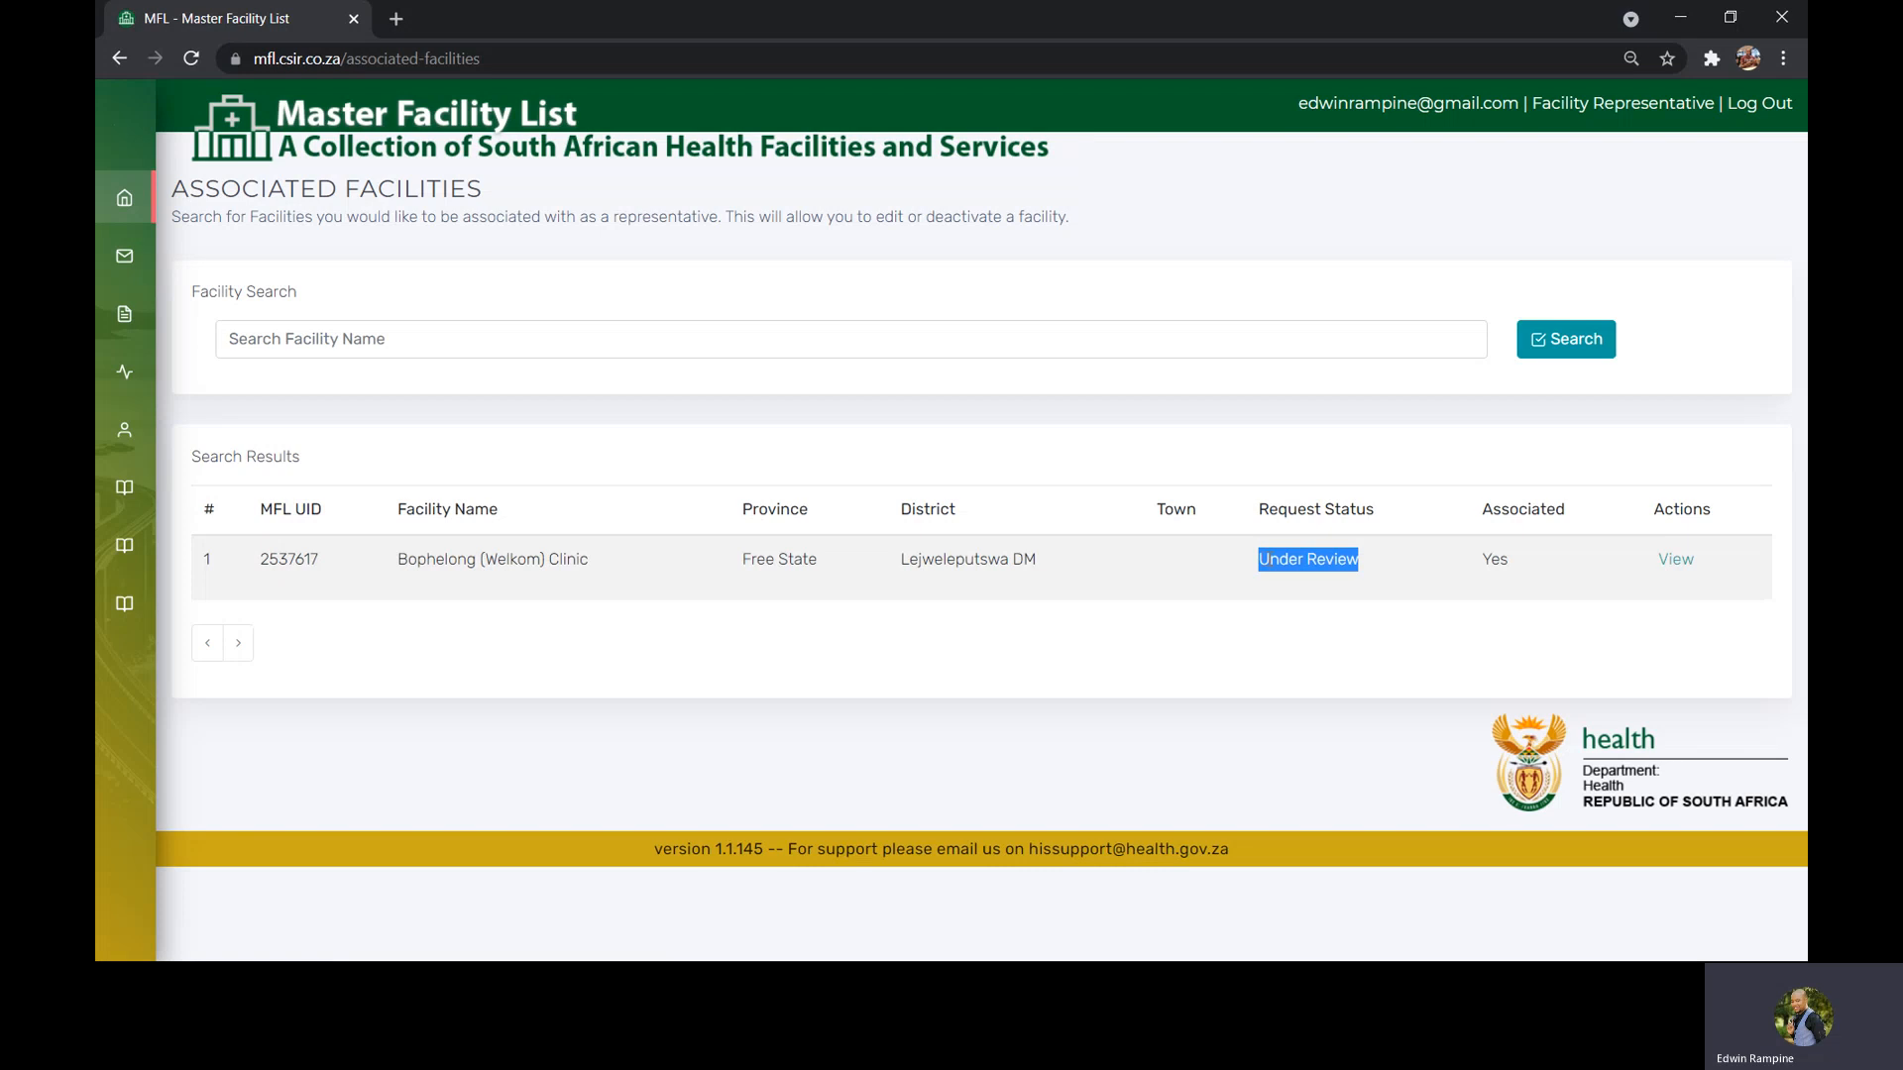
pyautogui.moveTo(139, 466)
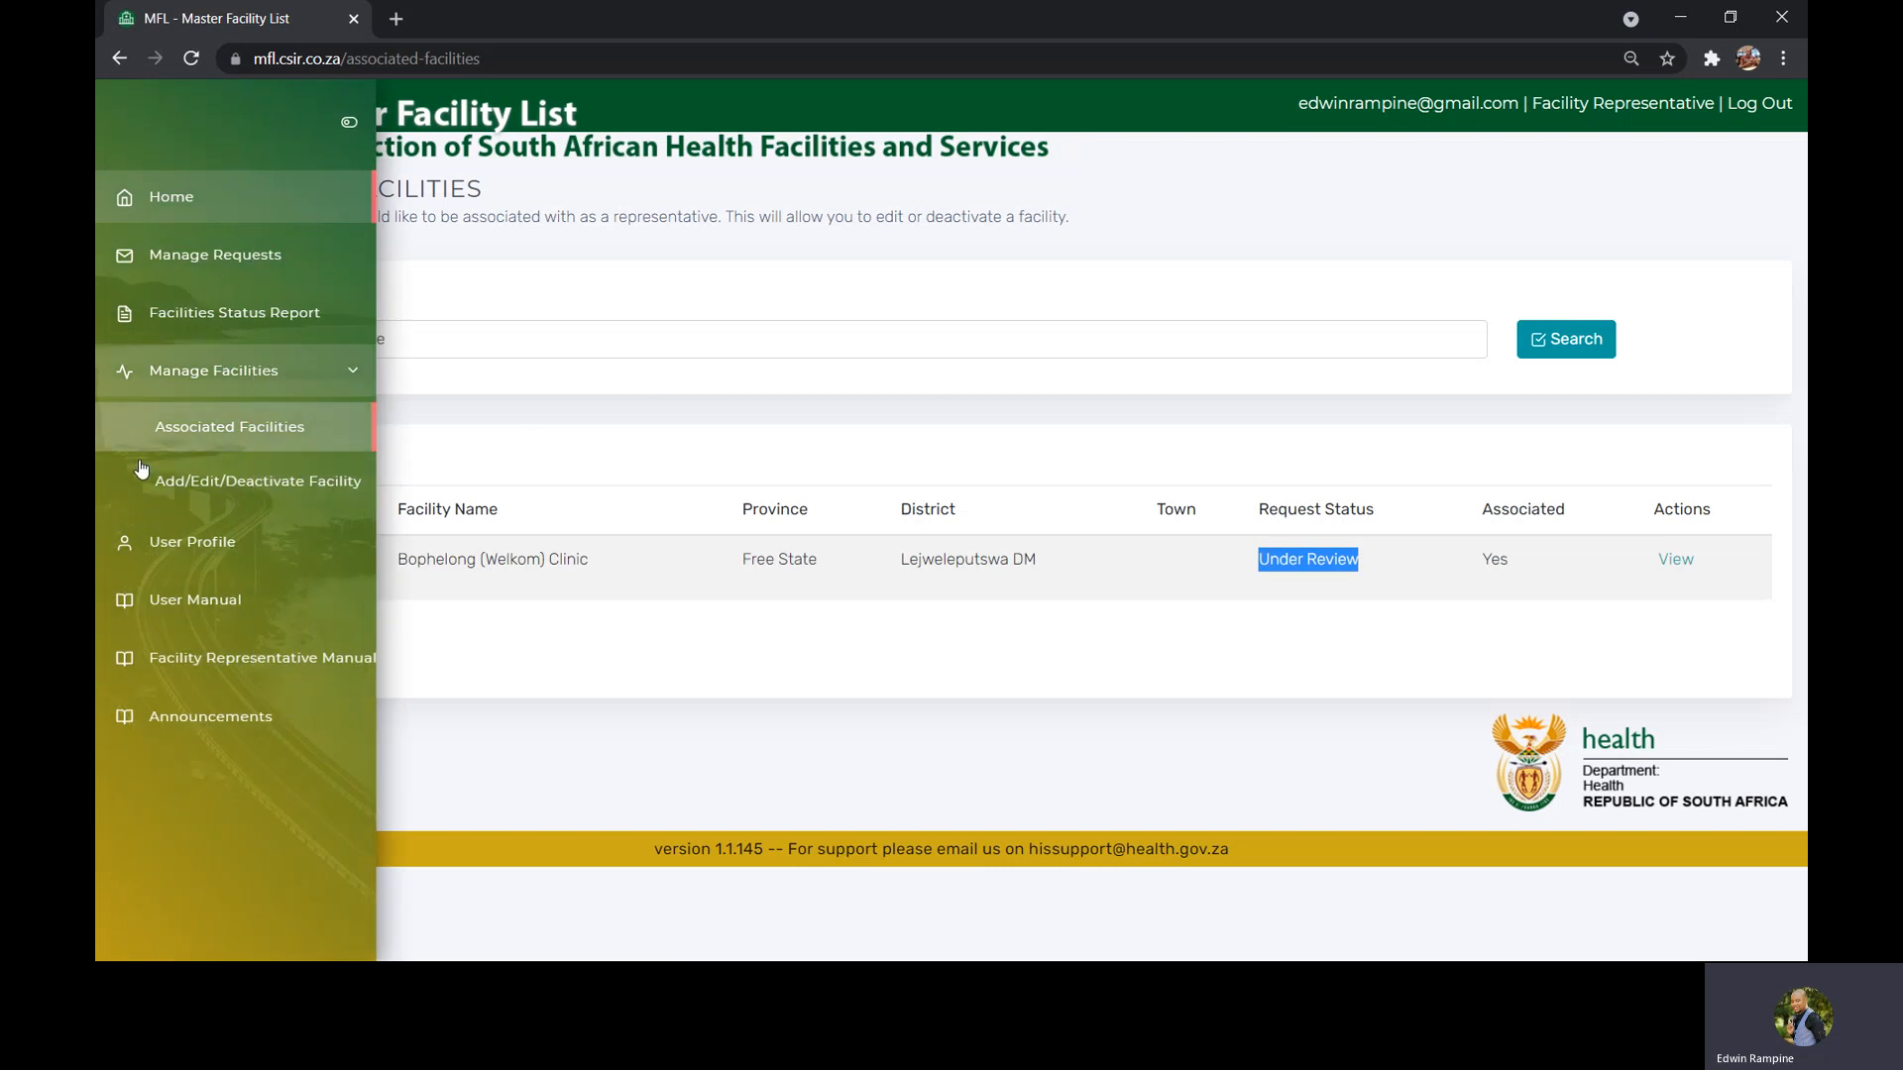
pyautogui.click(182, 495)
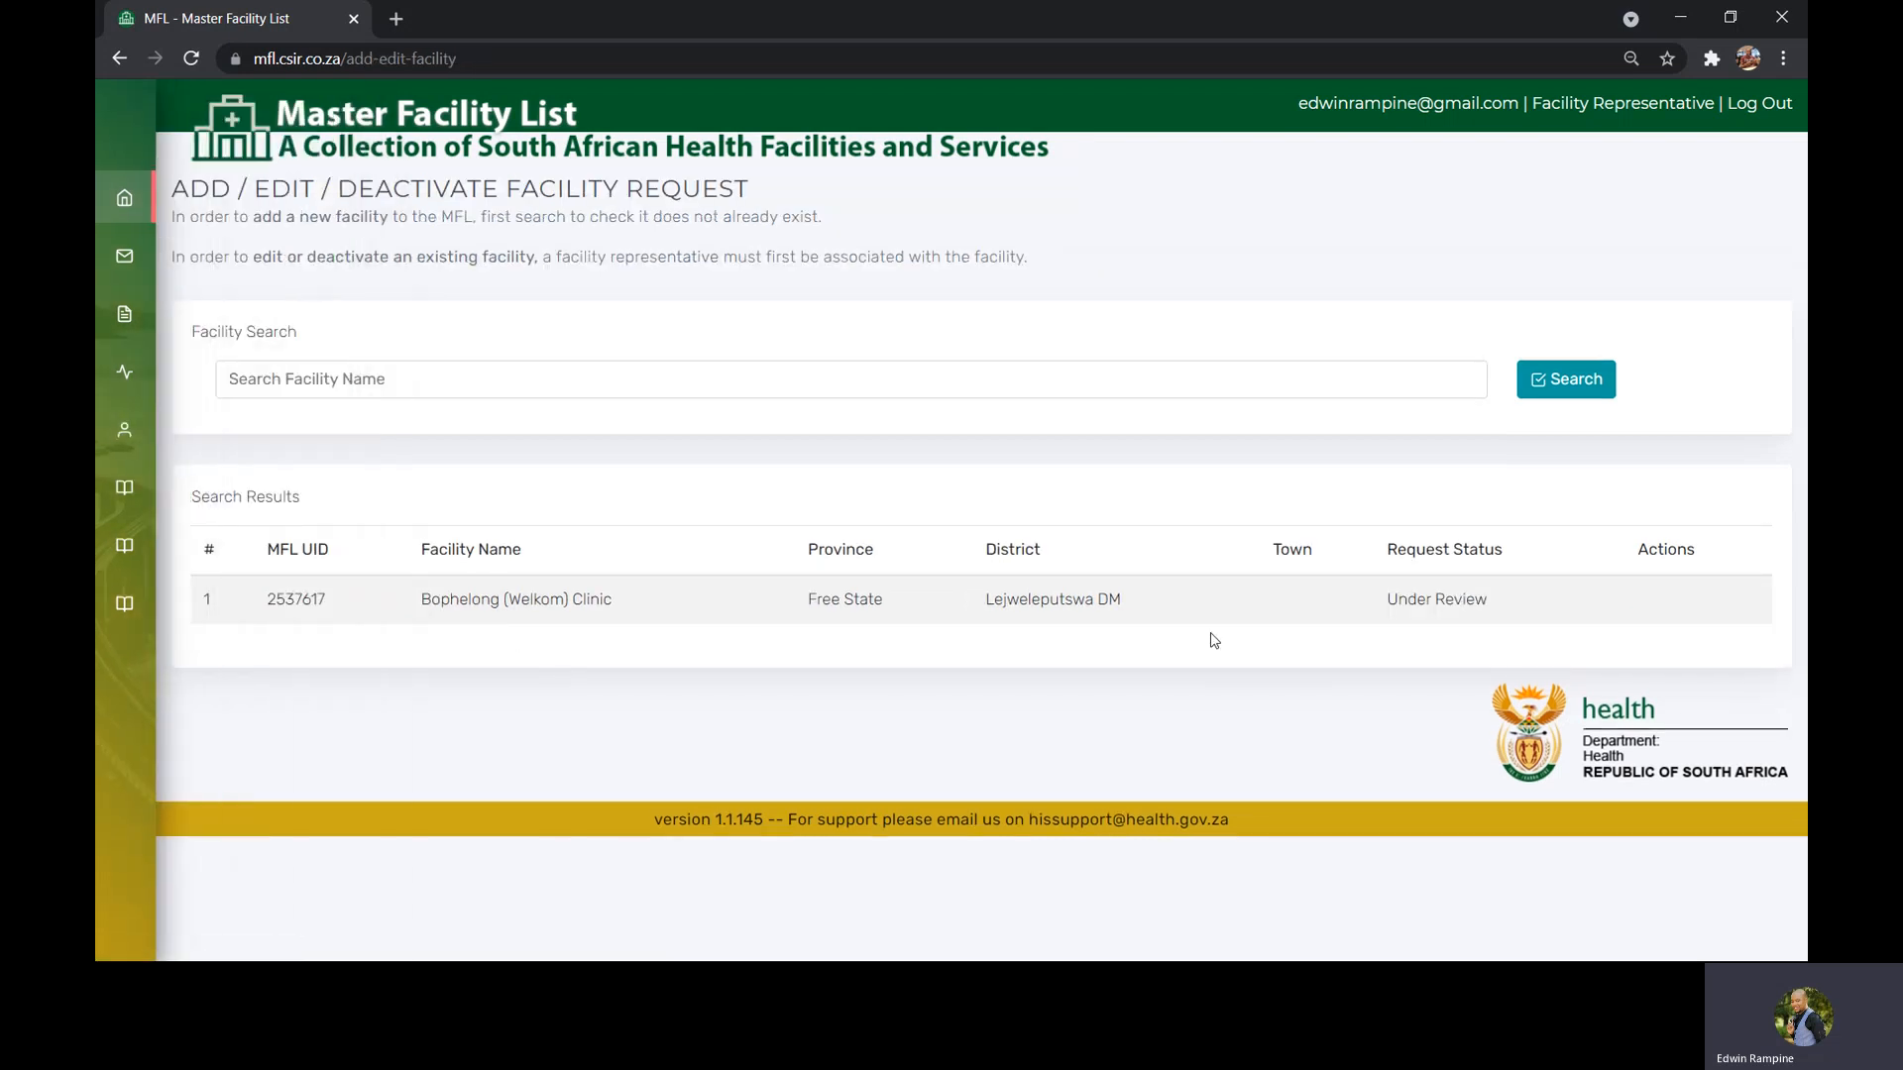
pyautogui.moveTo(1494, 609); pyautogui.dragTo(1385, 606)
pyautogui.click(1636, 615)
pyautogui.moveTo(1535, 609); pyautogui.dragTo(1388, 604)
pyautogui.click(1395, 625)
# Open the pending edit facility request for Bophelong (Welkom) Clinic under Manage Requests
pyautogui.moveTo(106, 298)
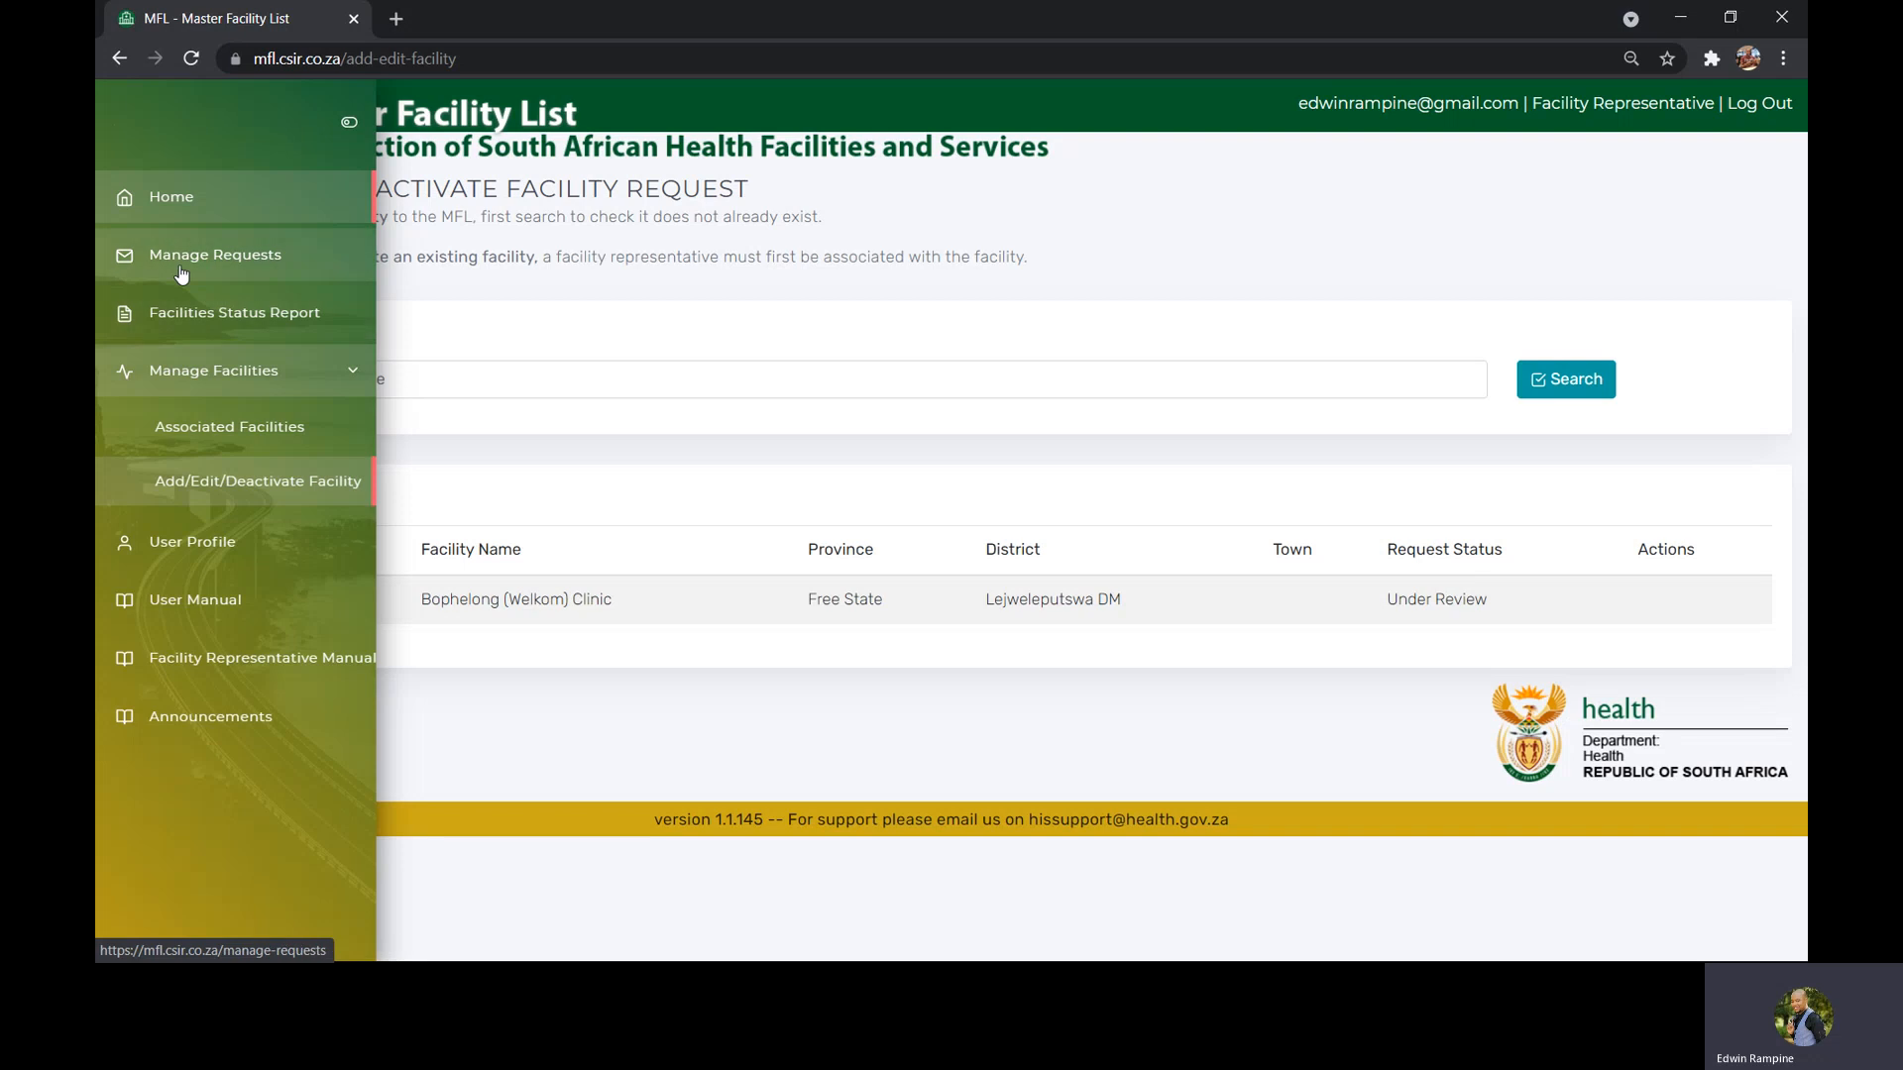
pyautogui.click(220, 270)
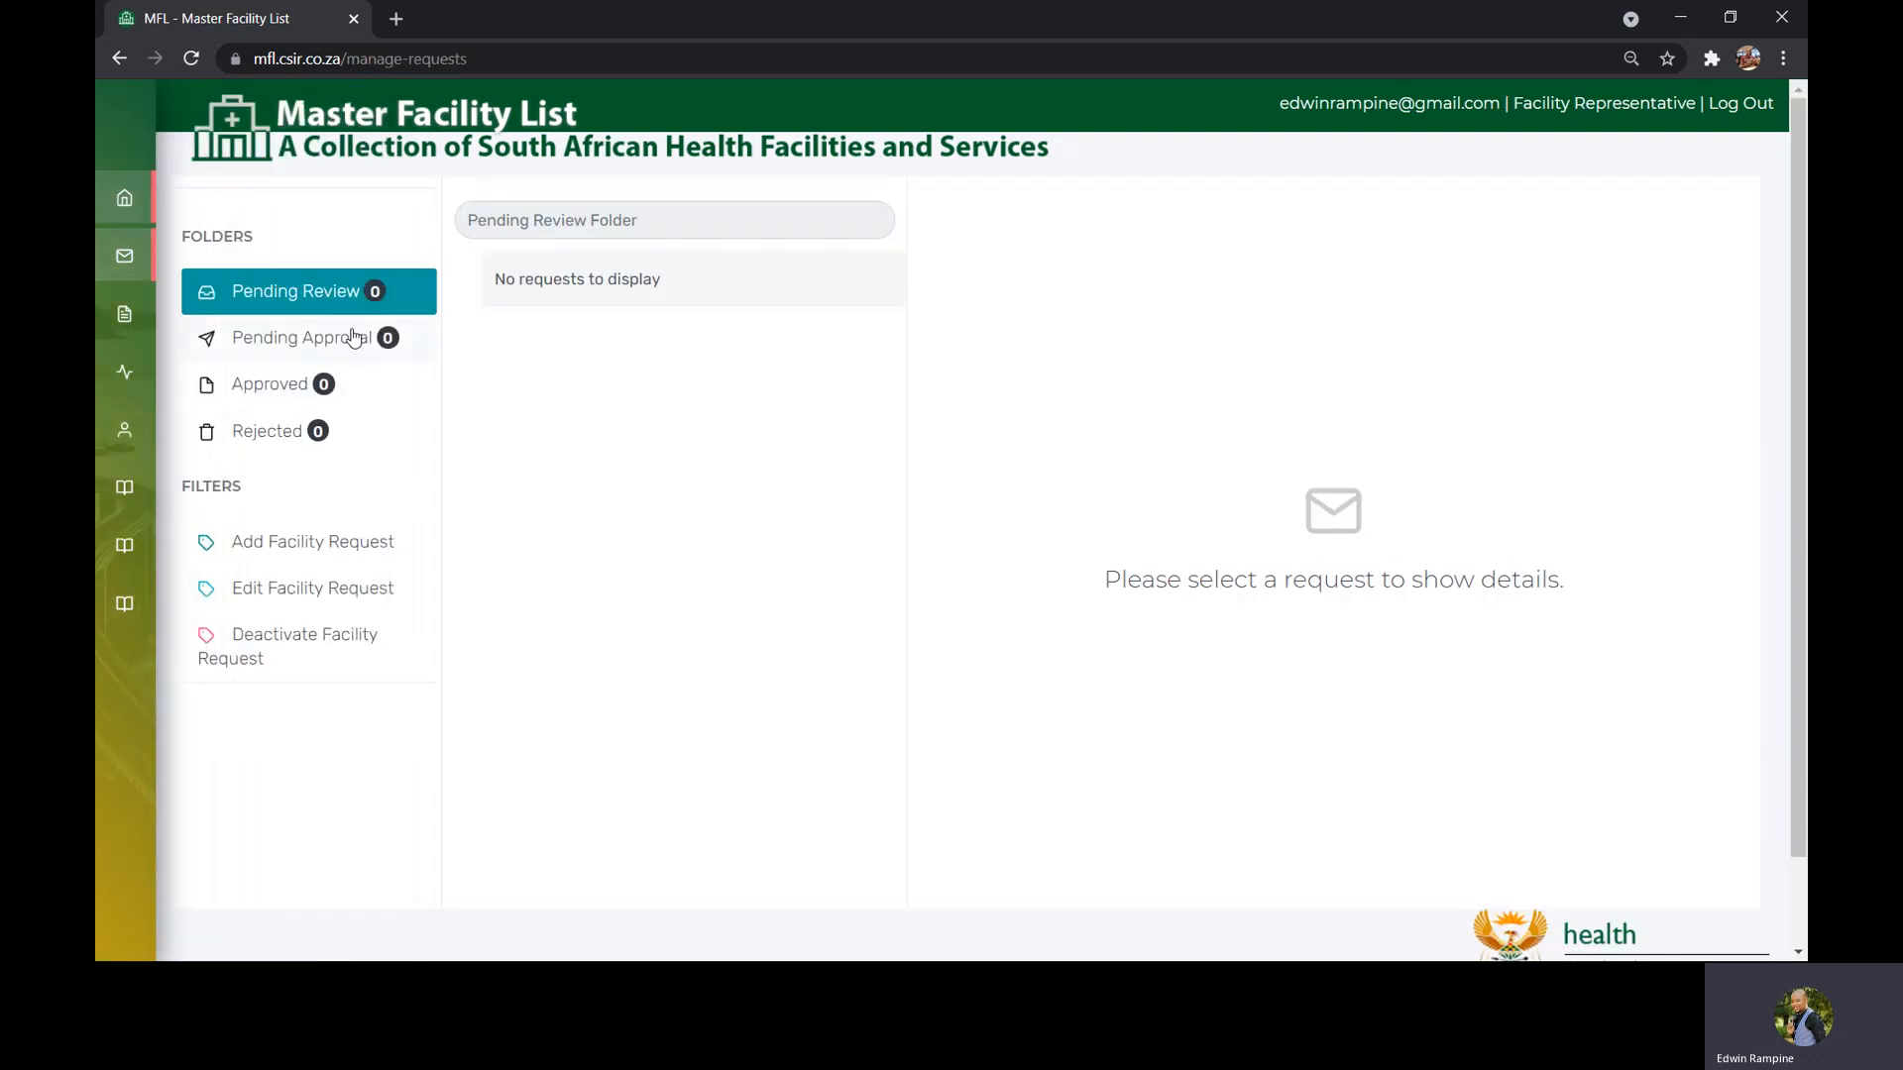
pyautogui.click(338, 298)
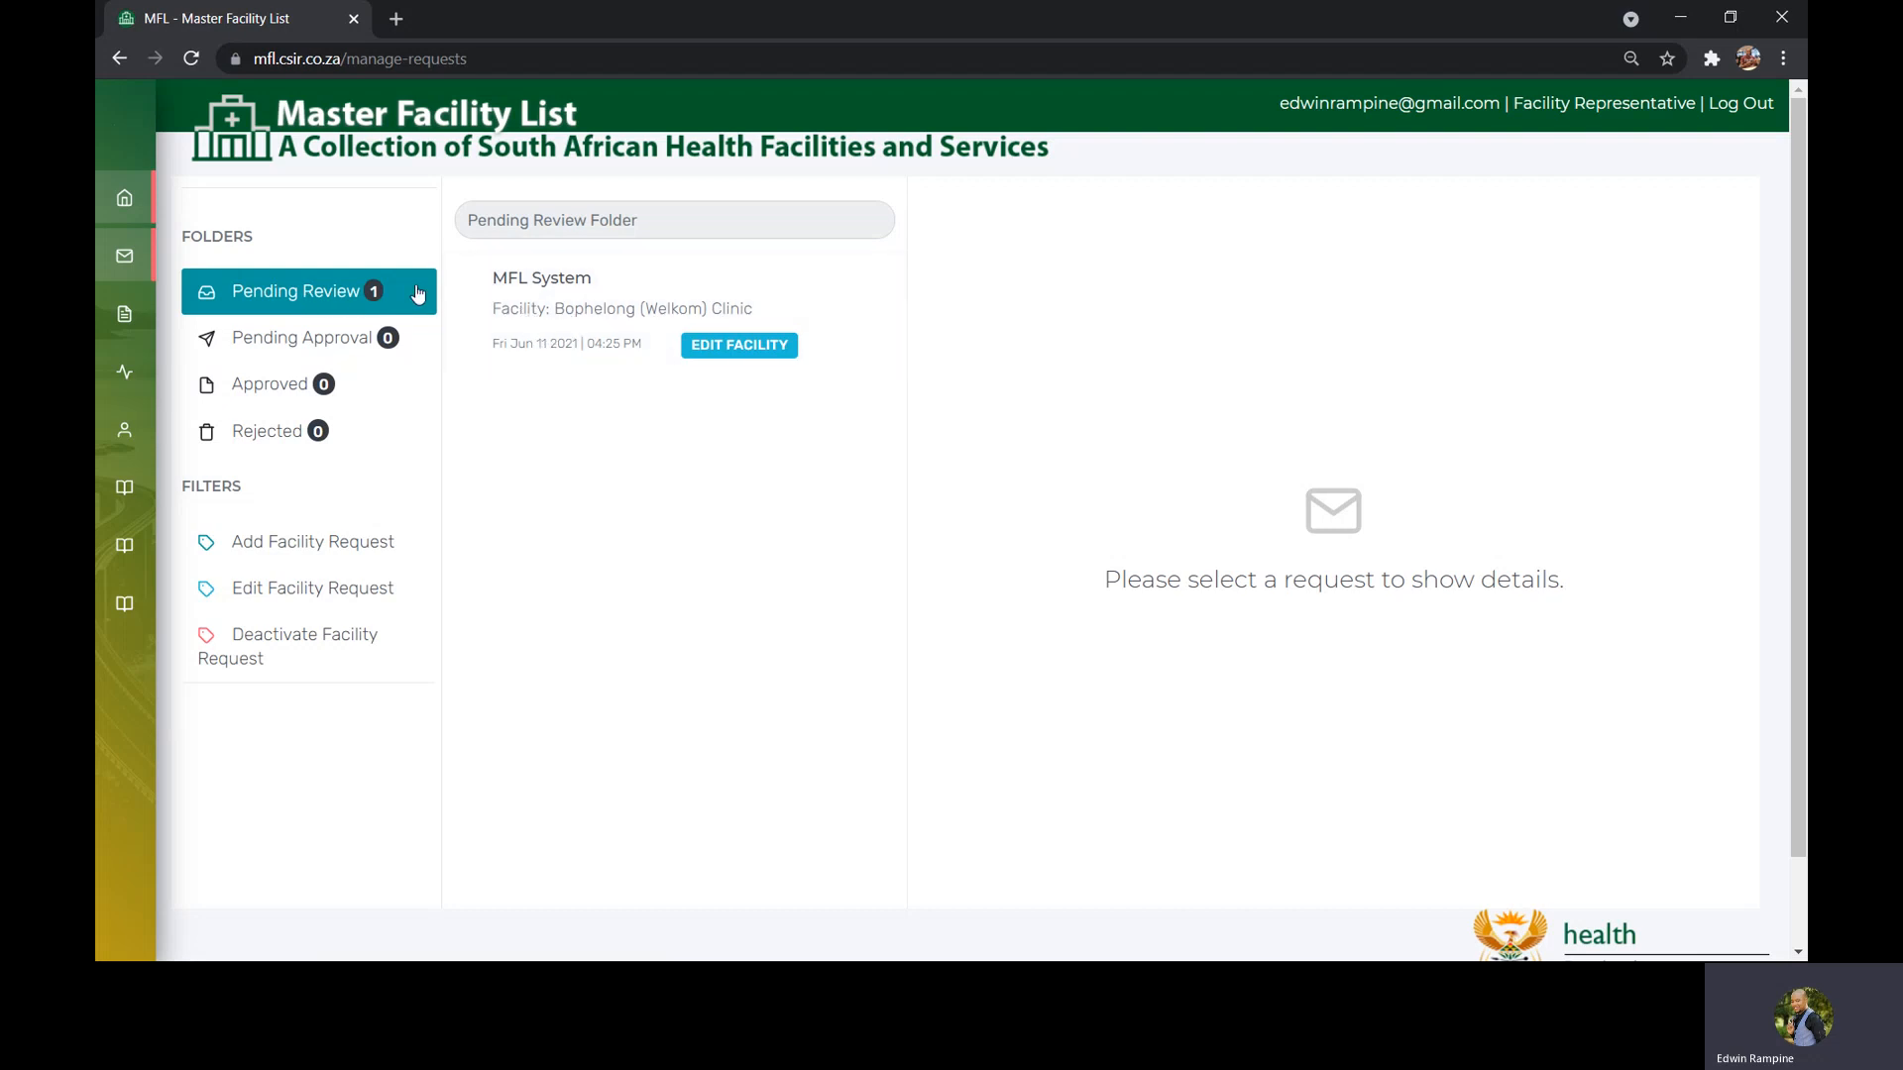
pyautogui.click(512, 298)
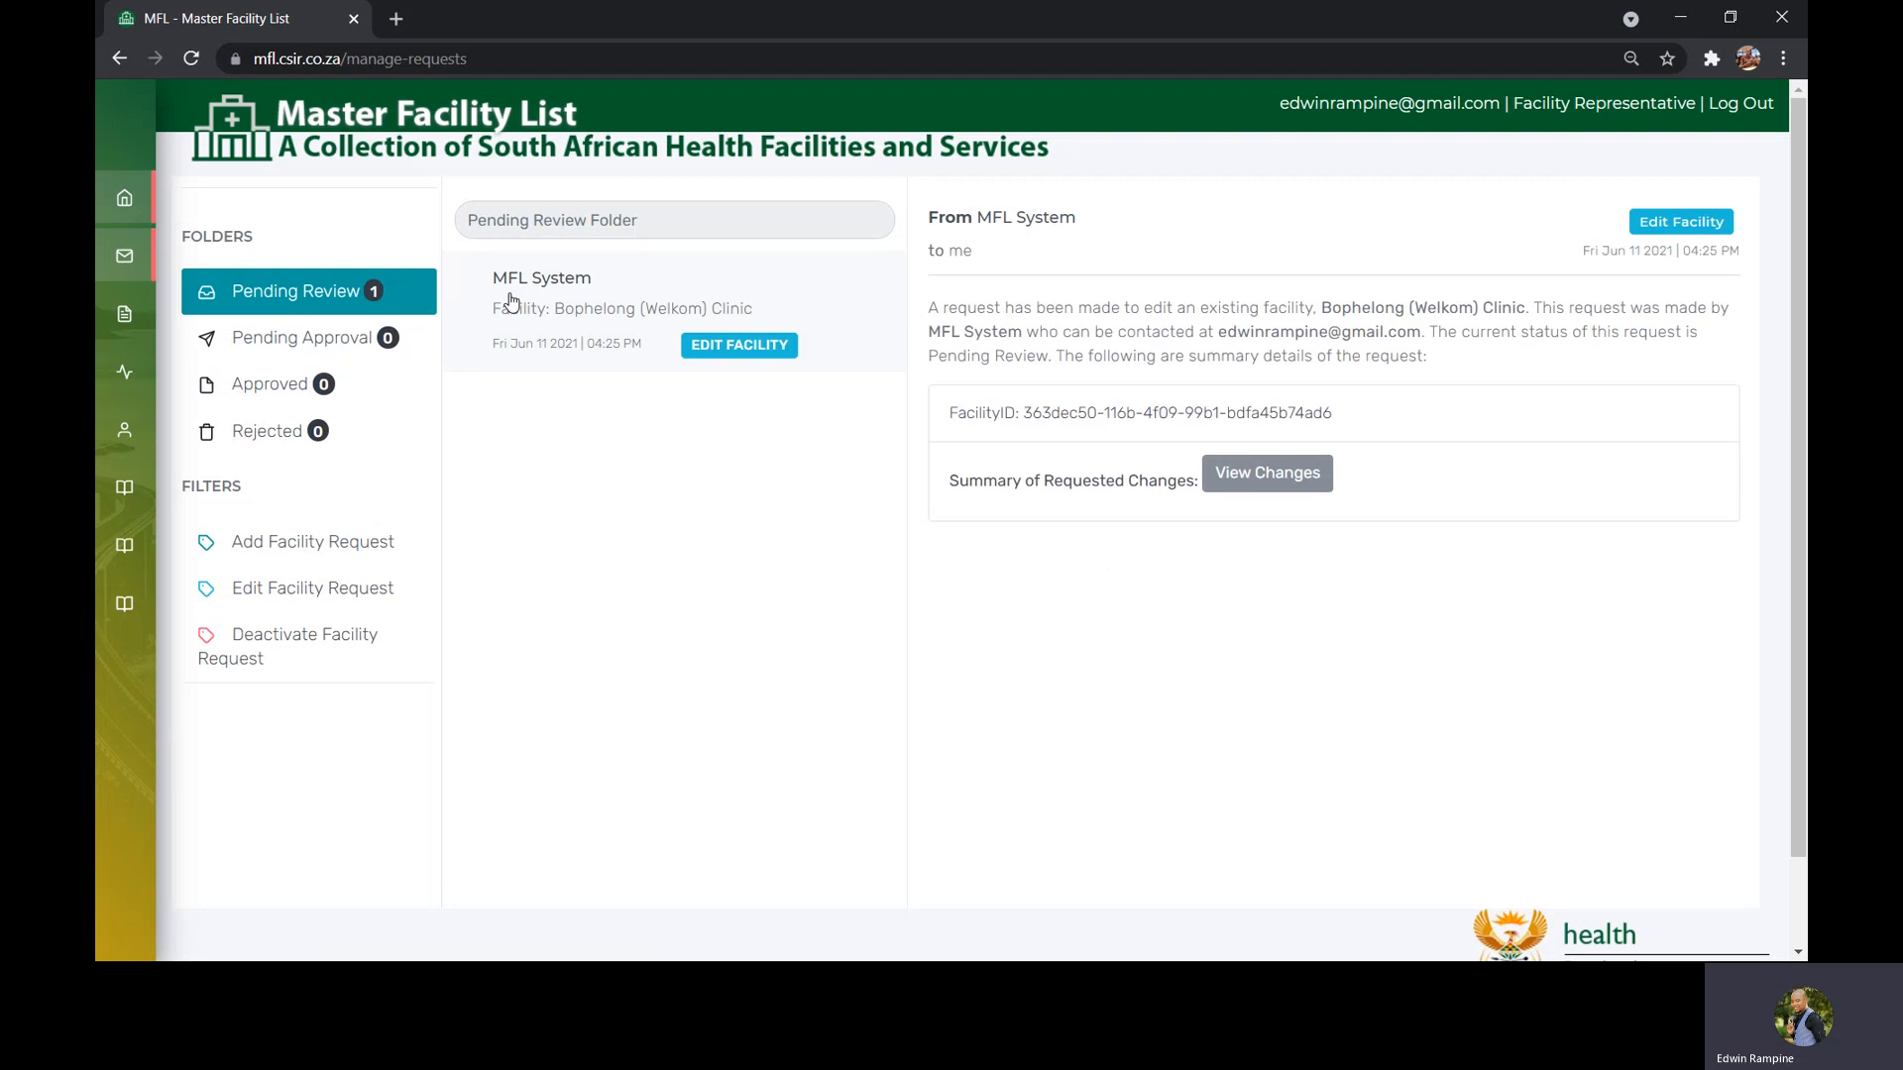